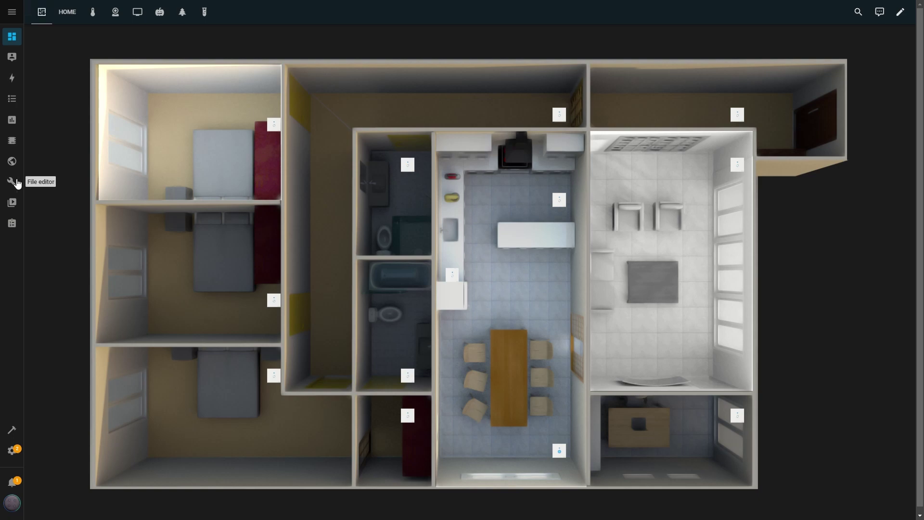
Step: Create a folder named TVRemote inside homeassistant/www using the File editor
click(12, 181)
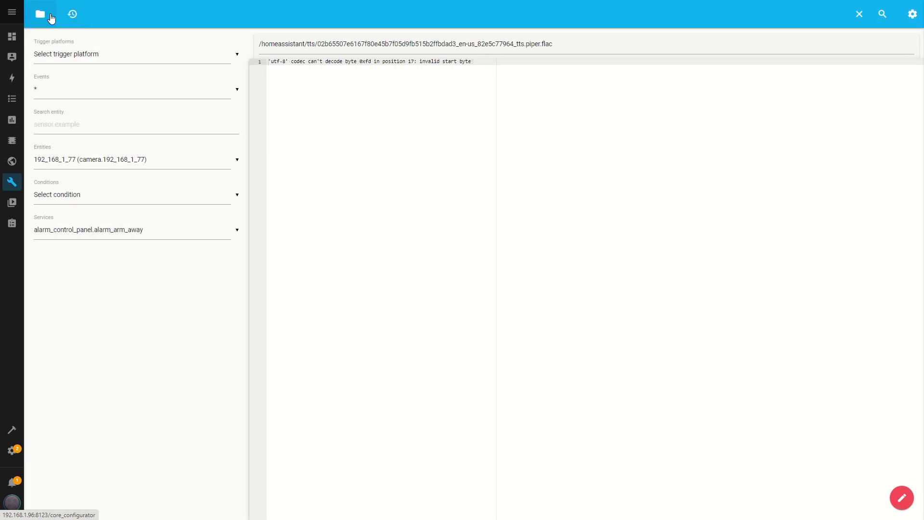
click(41, 13)
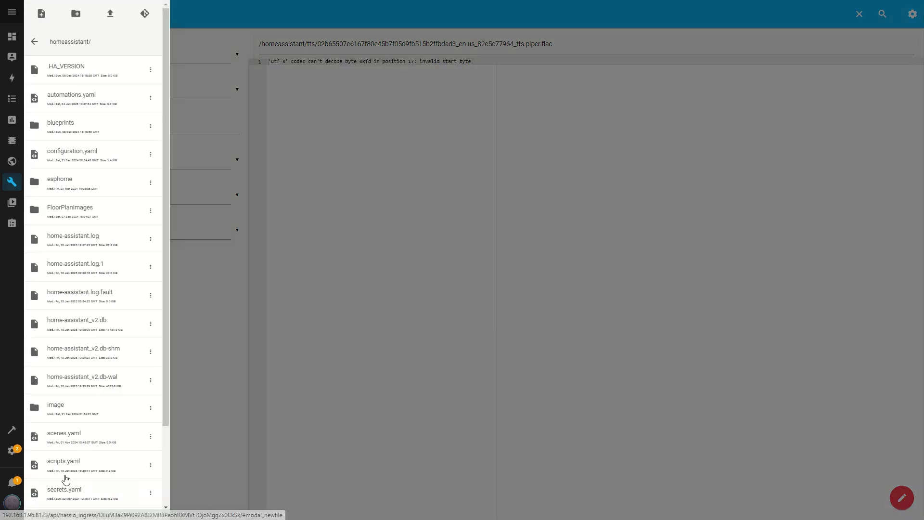
scroll(97, 410, down, 2)
click(71, 481)
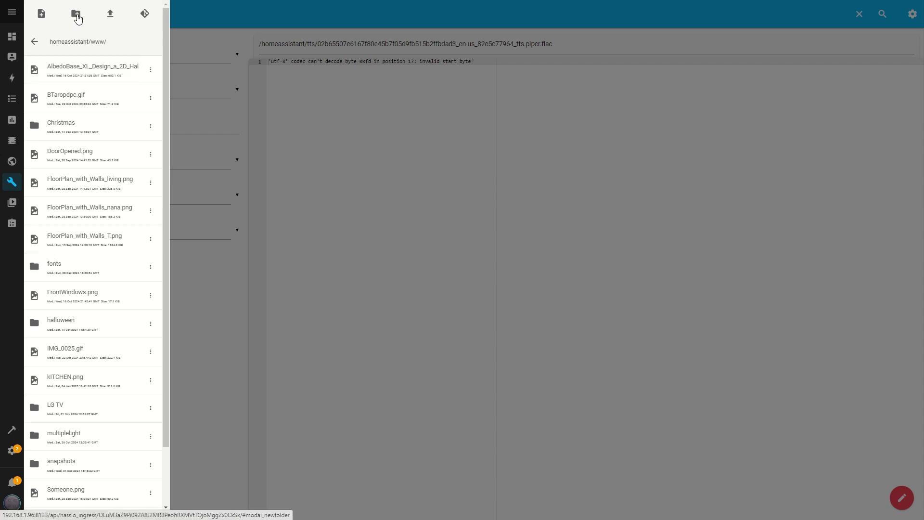
click(77, 18)
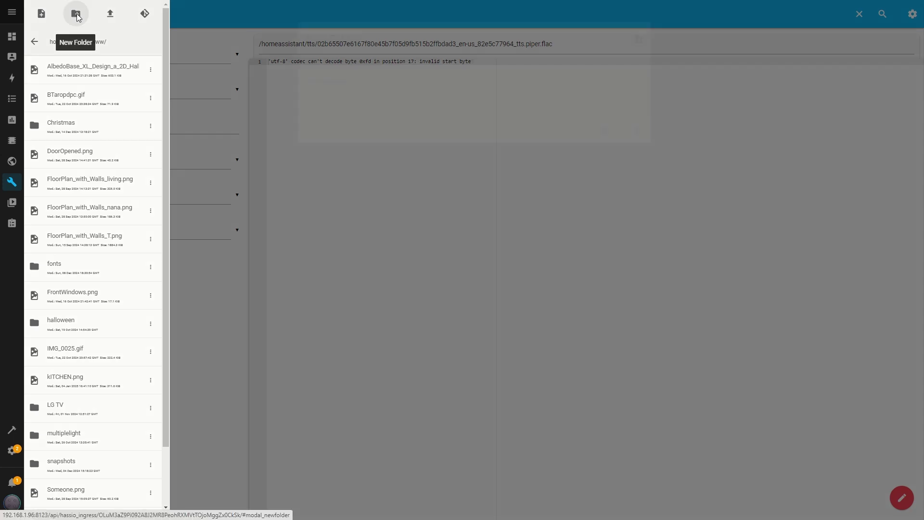
click(331, 118)
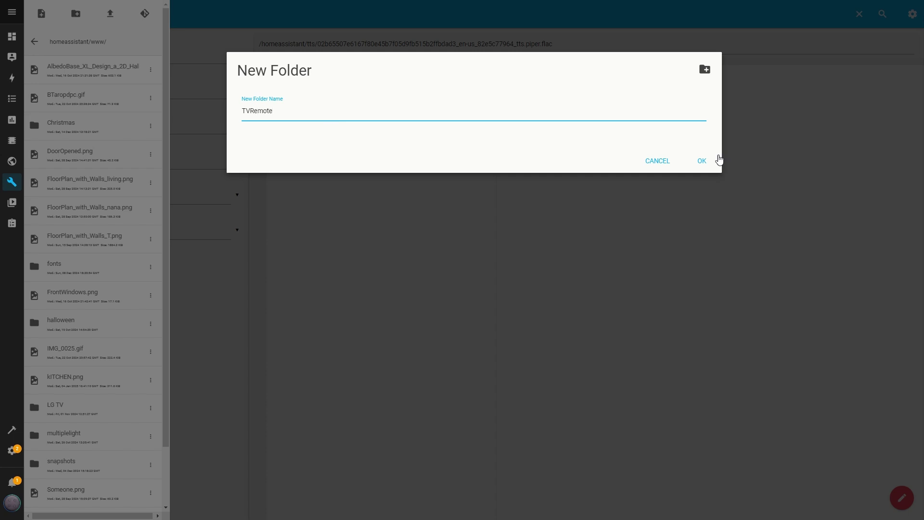
click(708, 165)
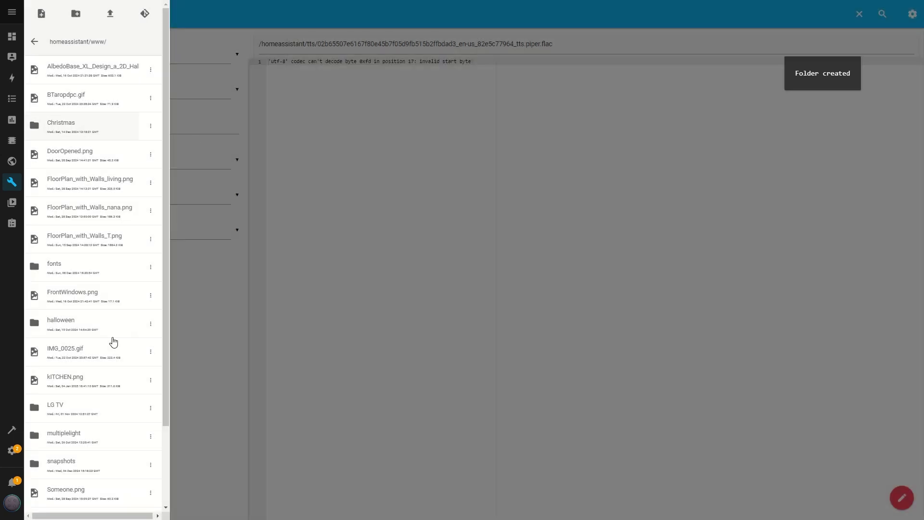
Step: Upload alarm.png from the local Components folder into the new TVRemote folder
scroll(113, 357, down, 2)
scroll(115, 357, up, 2)
scroll(114, 357, down, 2)
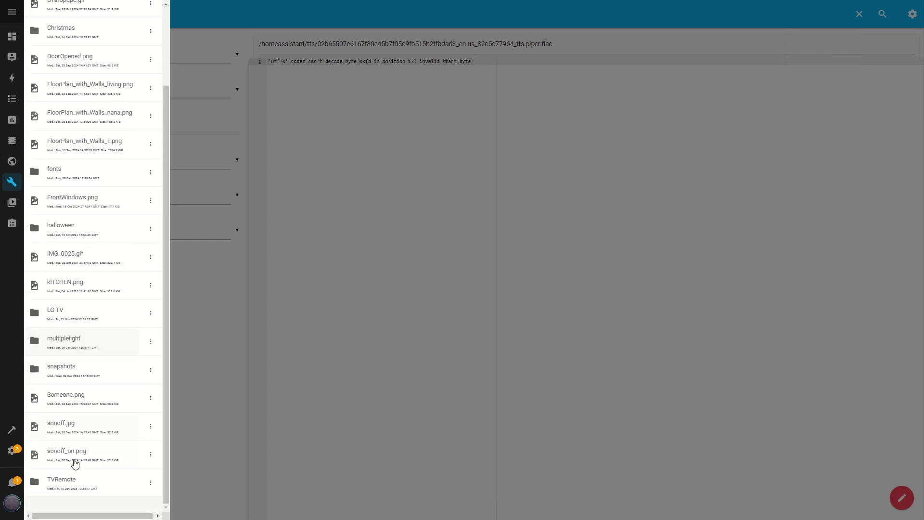
click(63, 486)
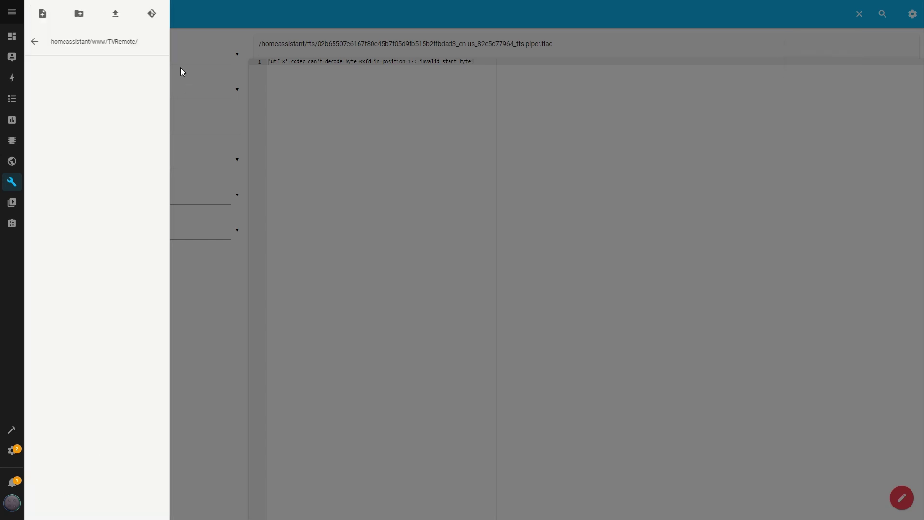
click(116, 13)
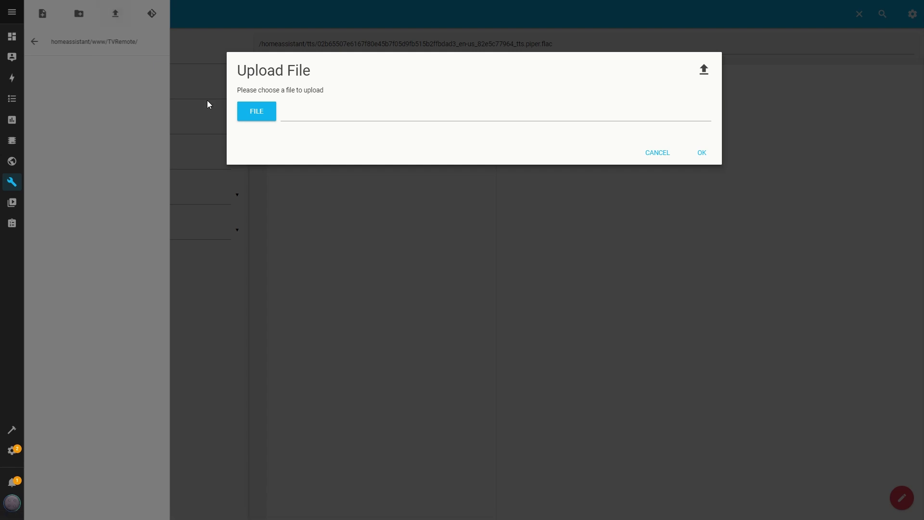
click(256, 112)
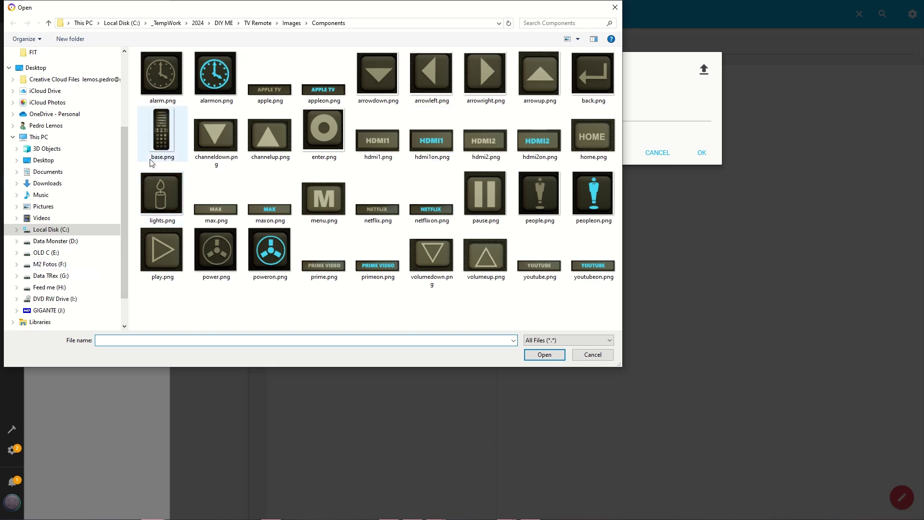
double_click(162, 76)
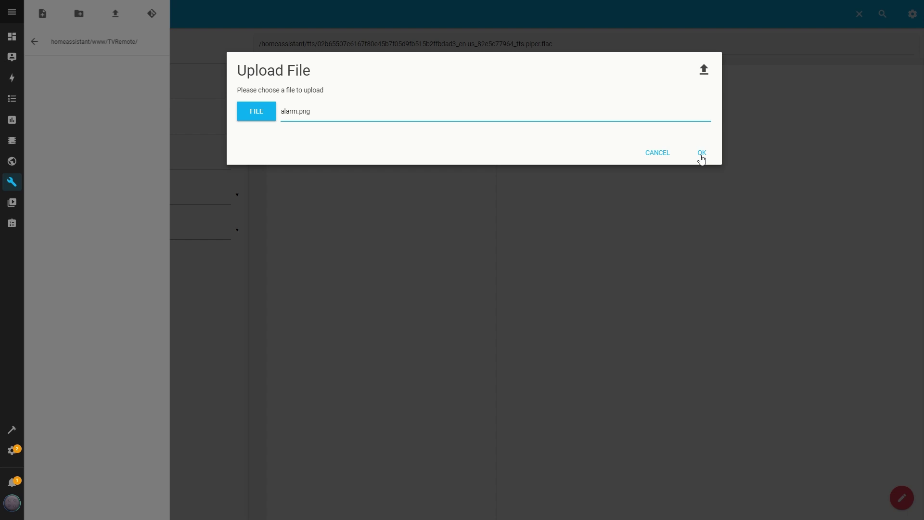
click(701, 154)
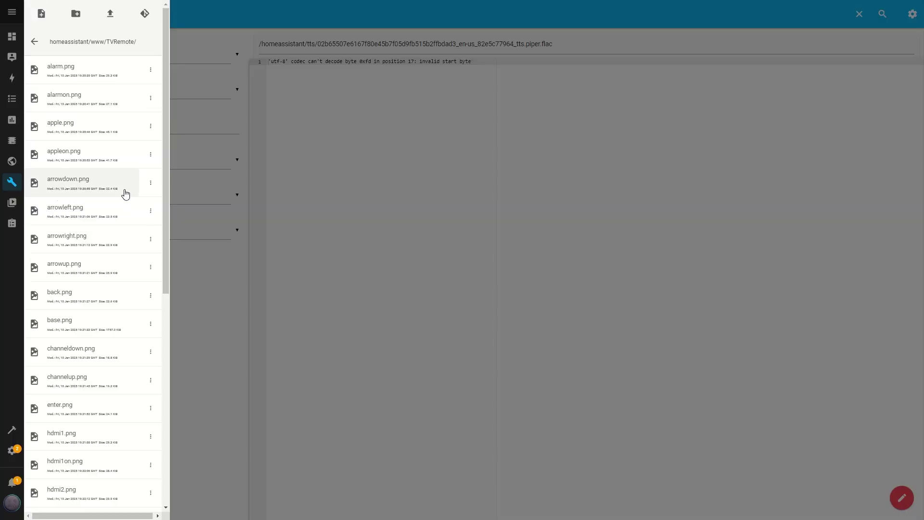
Step: Add a view to the Overview dashboard with the Panel (single card) layout, title Tv Remote and icon mdi:remote
click(11, 42)
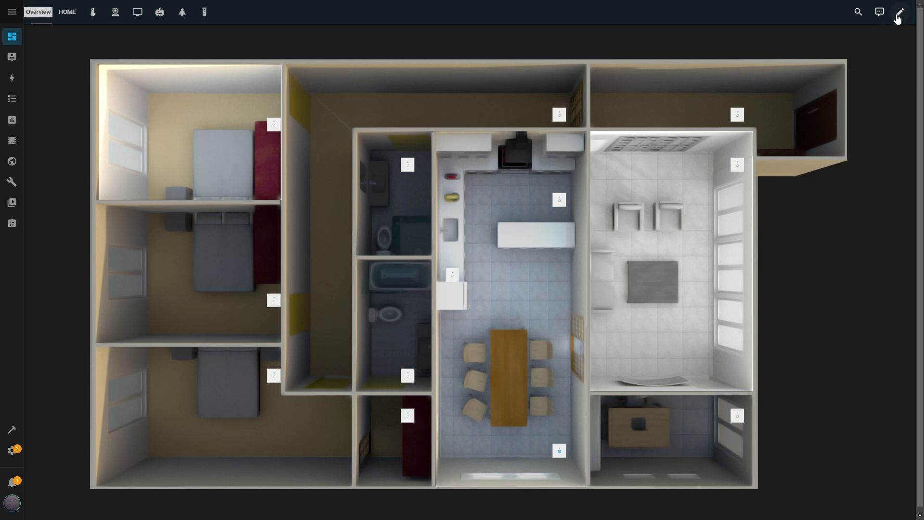
click(898, 16)
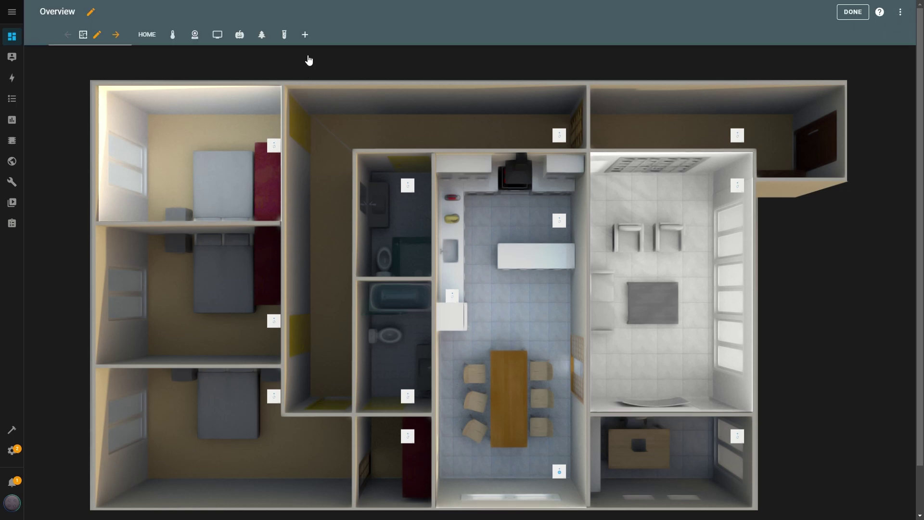
click(306, 38)
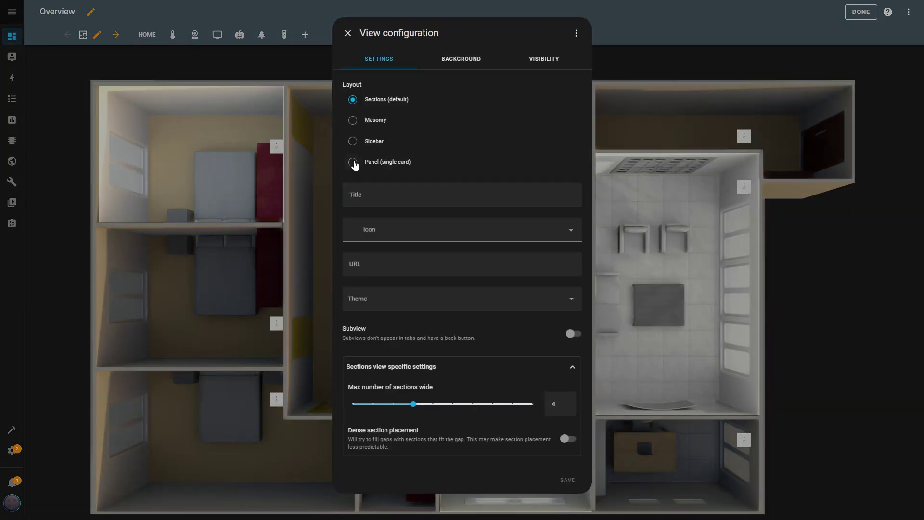
click(353, 162)
click(367, 198)
text(Tv Remote)
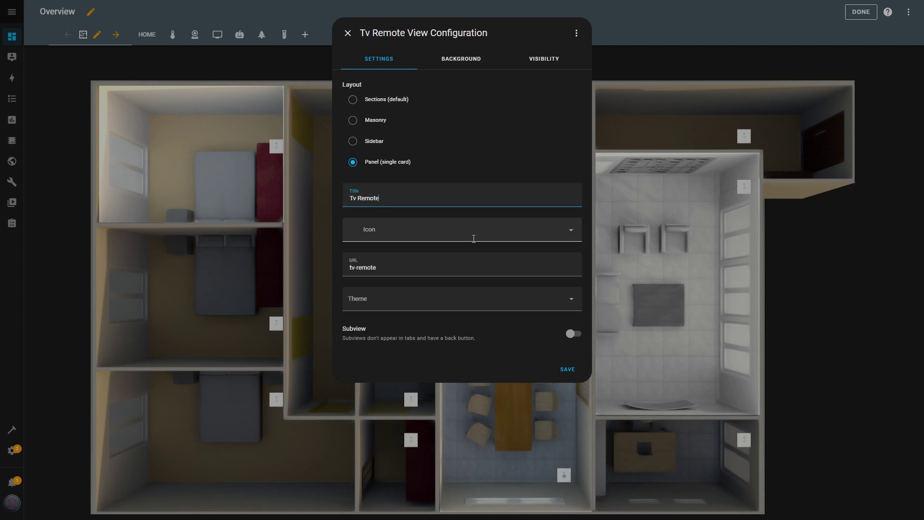
click(472, 235)
text(remote)
click(403, 256)
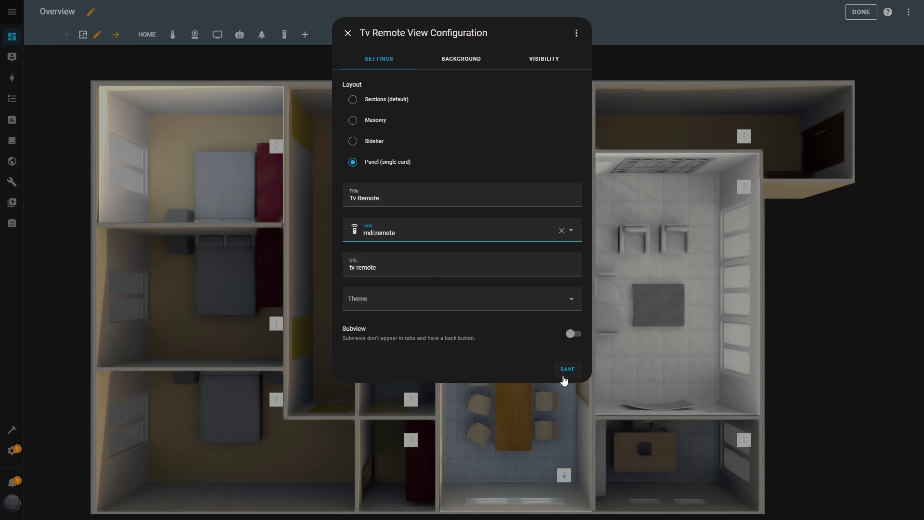
click(567, 370)
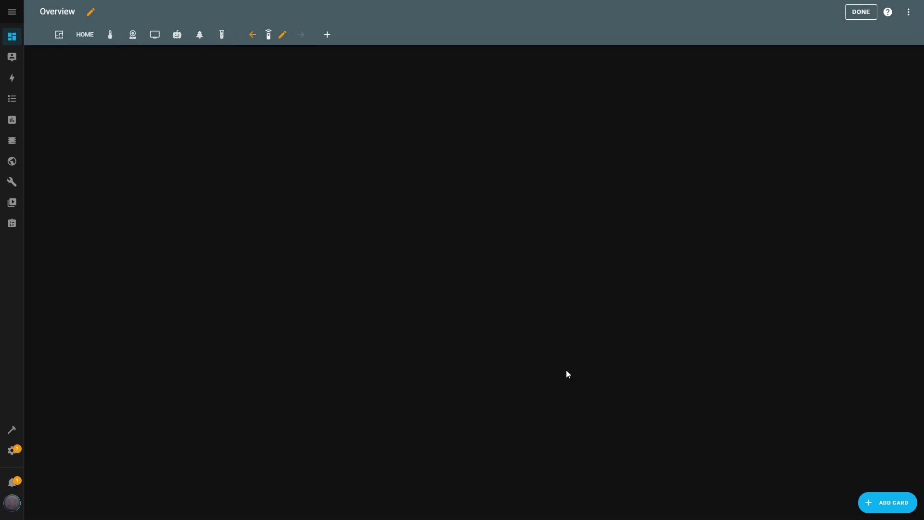
Step: Add a Picture elements card to the Tv Remote view and delete its default State badge element
click(890, 503)
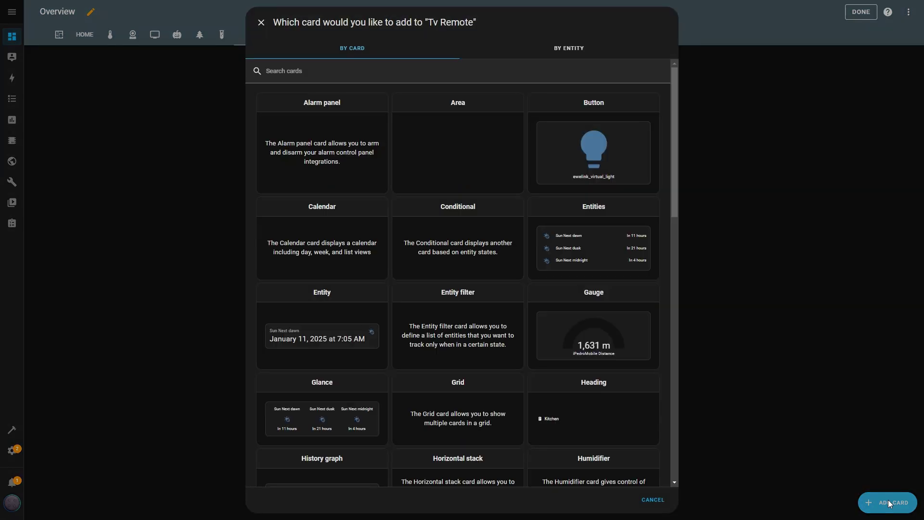
scroll(387, 288, down, 10)
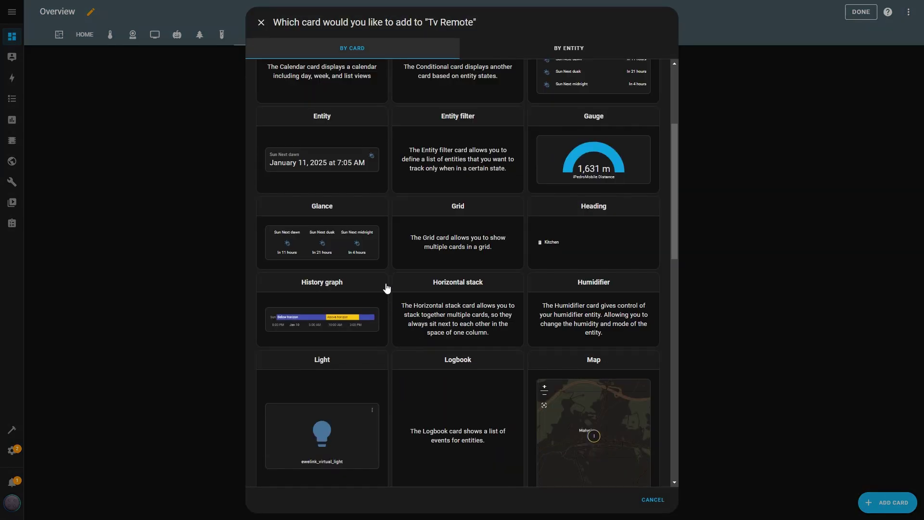
scroll(386, 287, down, 3)
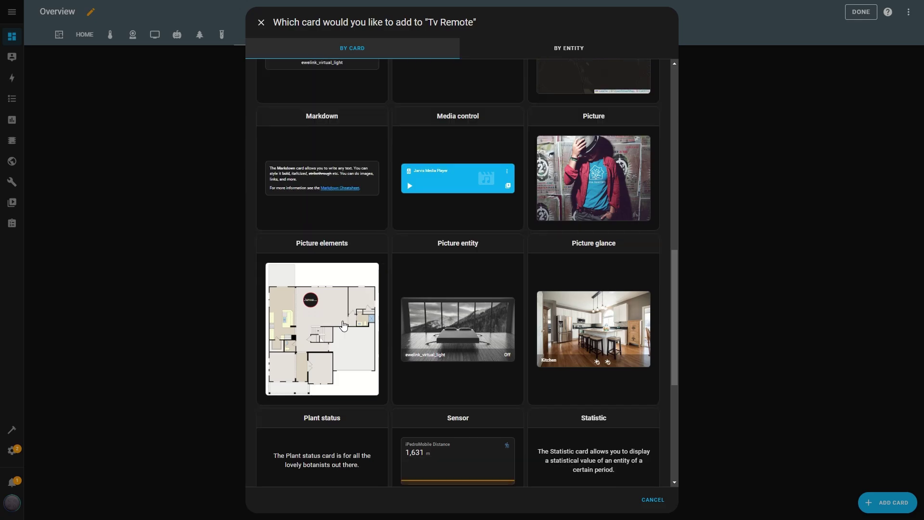
click(338, 325)
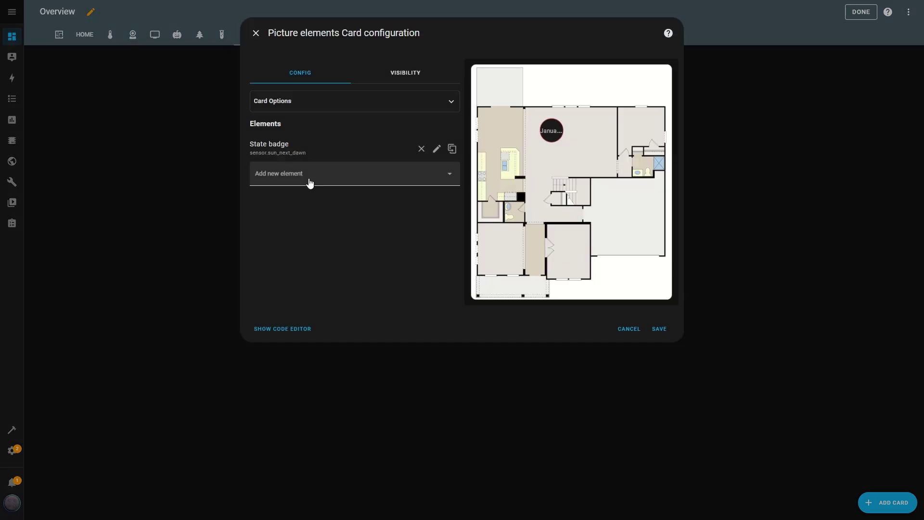
click(422, 149)
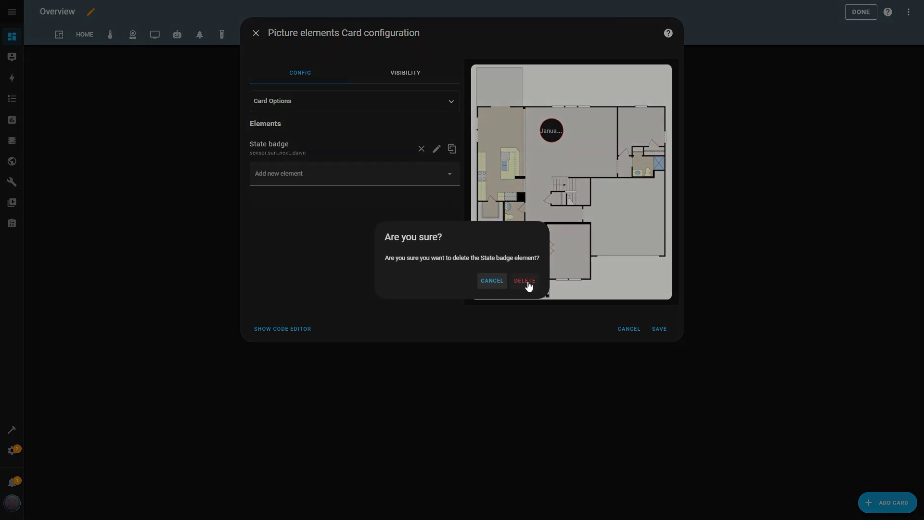
click(526, 282)
Step: Set the card's image path to /local/TVRemote/base.png and save the card
click(451, 103)
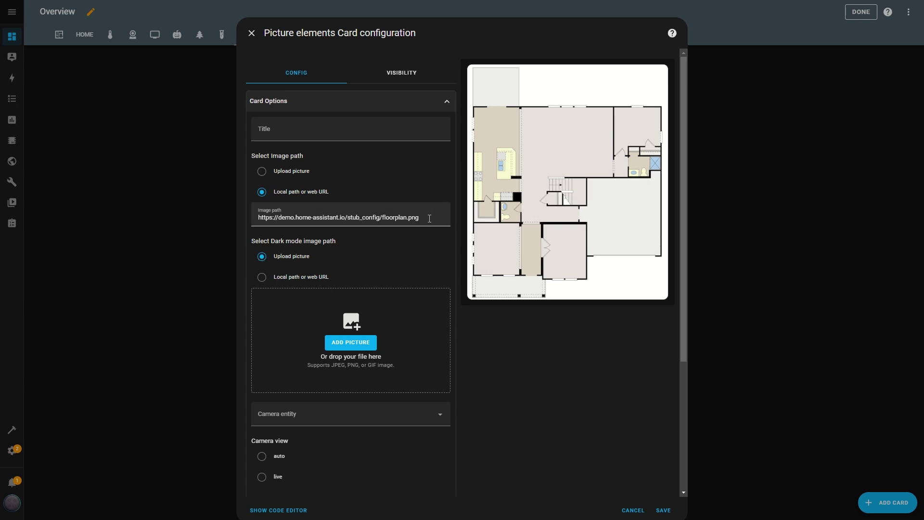
drag(430, 218, 238, 216)
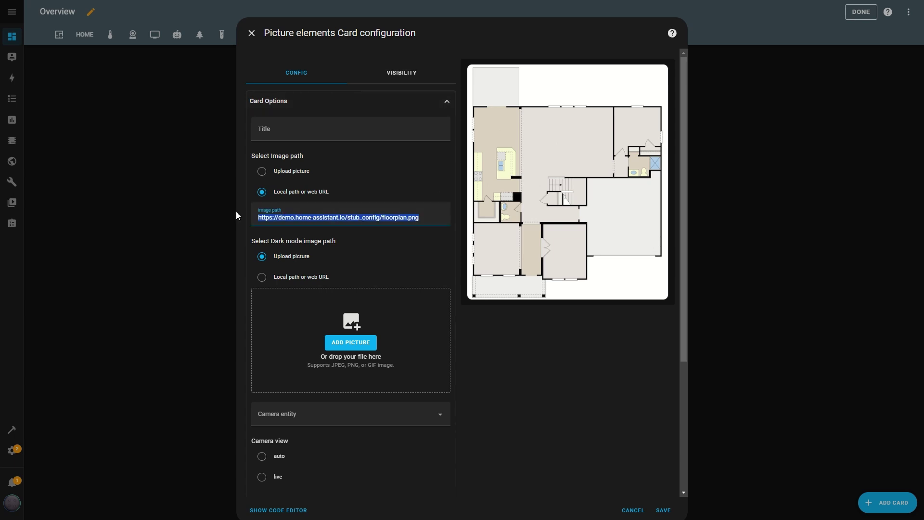
key(BackSpace)
text(/local/TVRemote/base.png)
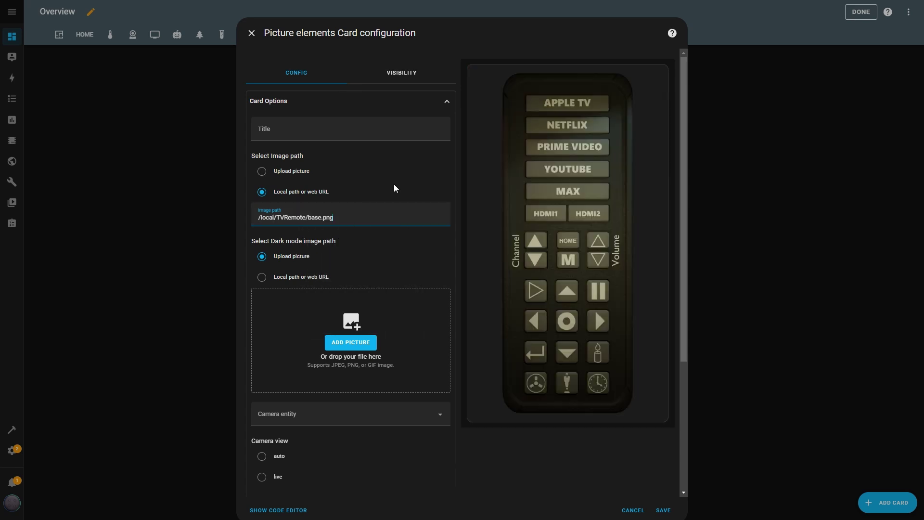
scroll(452, 247, down, 4)
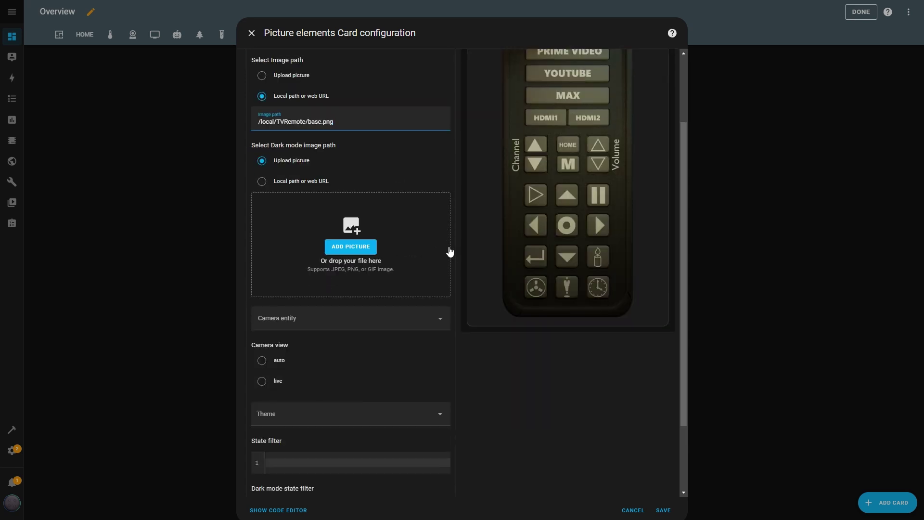
click(662, 511)
Step: Examine the whole remote image on the Tv Remote view, from its app buttons down to the lowest row
scroll(579, 412, down, 15)
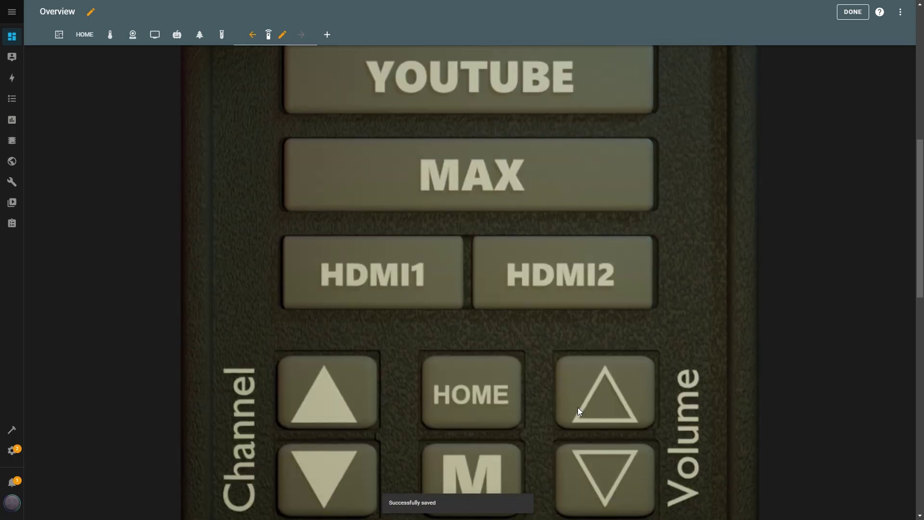
scroll(578, 409, down, 4)
scroll(578, 409, up, 20)
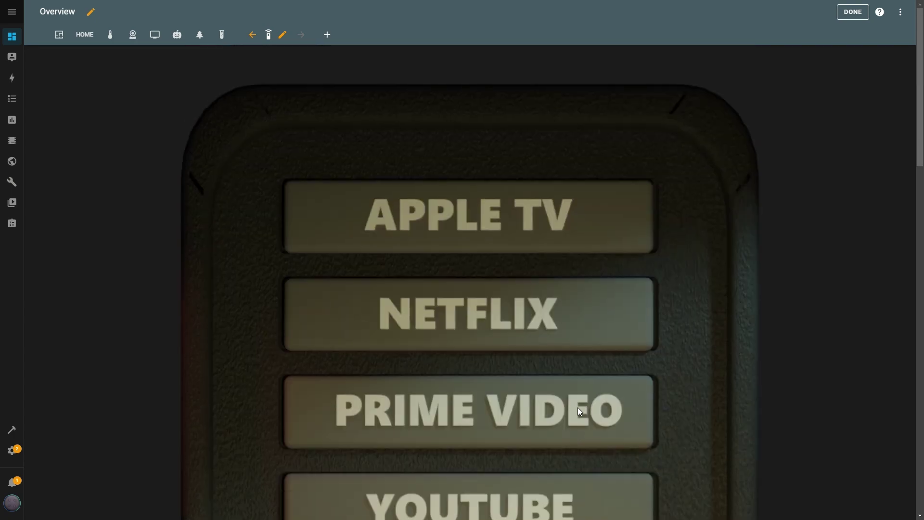
scroll(579, 411, down, 10)
scroll(579, 411, down, 10)
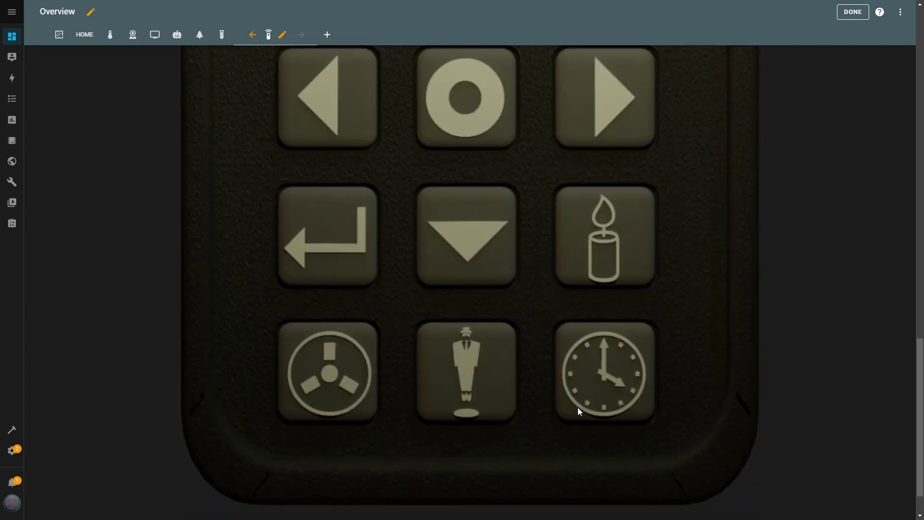
scroll(579, 411, up, 6)
scroll(577, 410, up, 12)
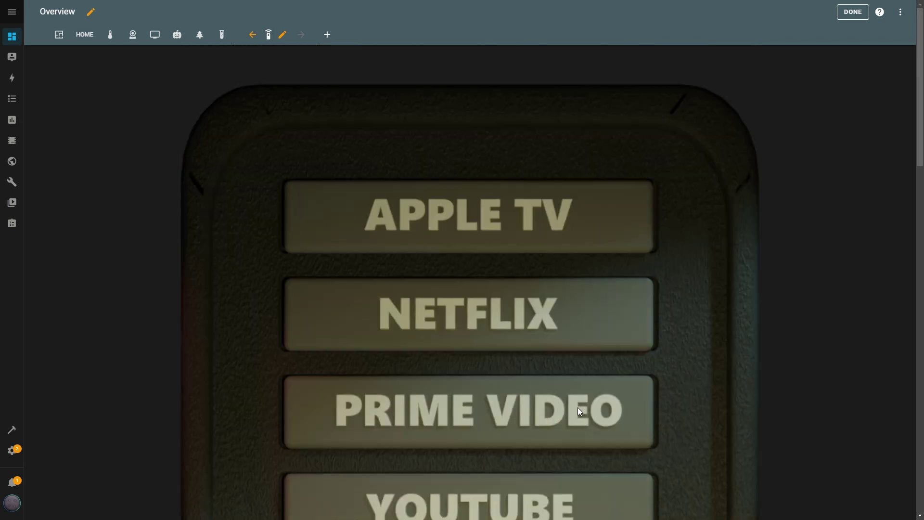
Step: Start a new Template sensor helper from the Helpers list in Devices & services
mouse_move(462, 2)
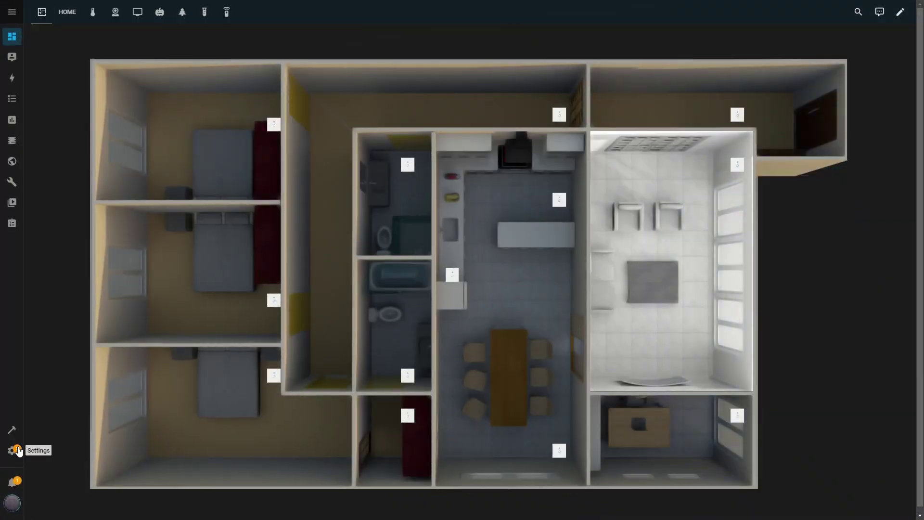
click(18, 451)
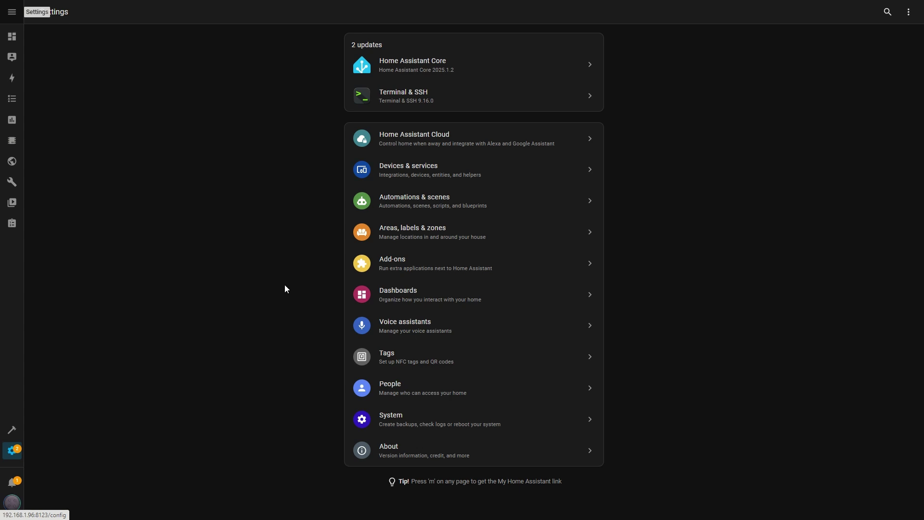
click(442, 177)
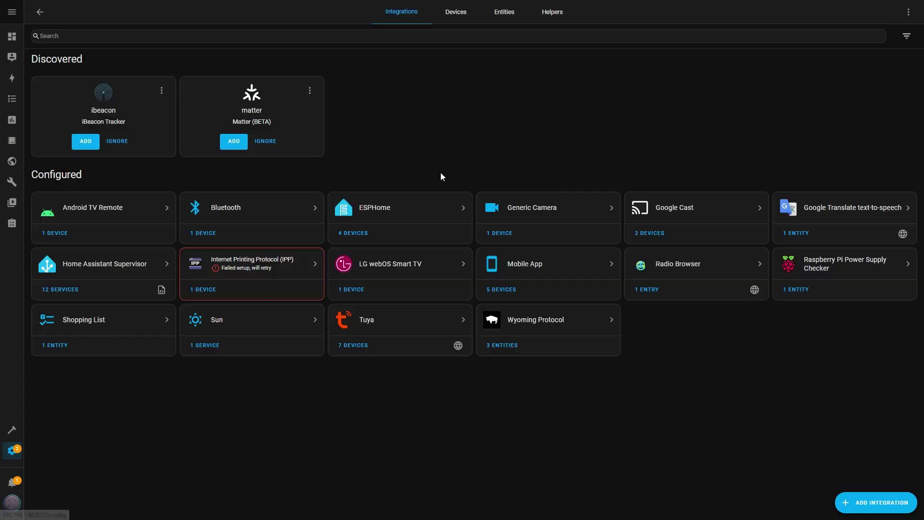
click(548, 19)
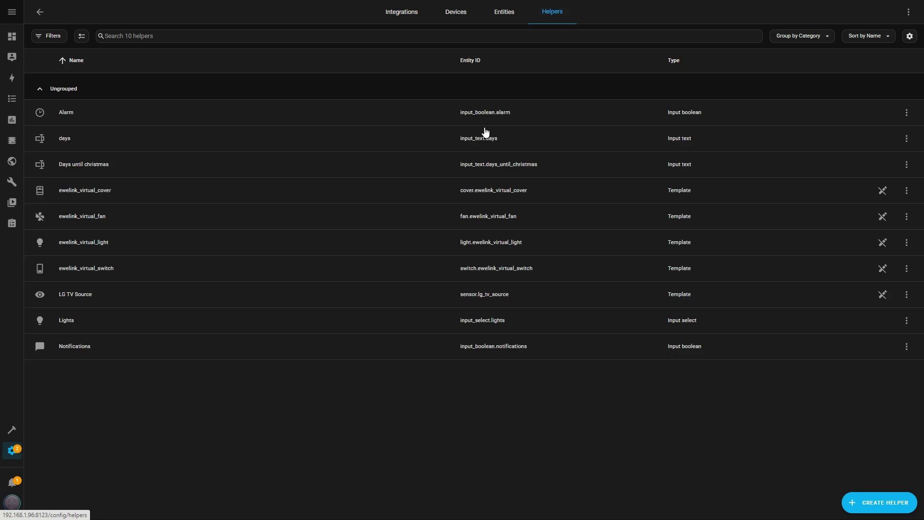
click(885, 501)
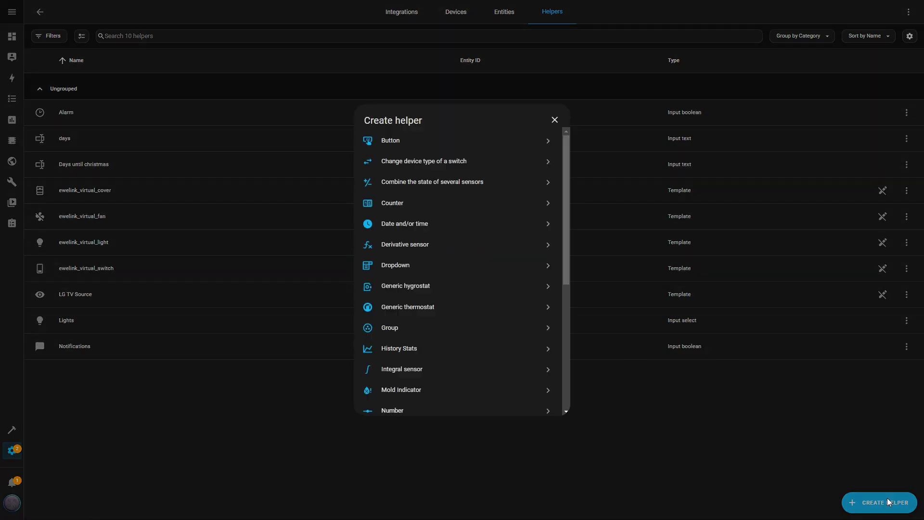
drag(566, 211, 568, 343)
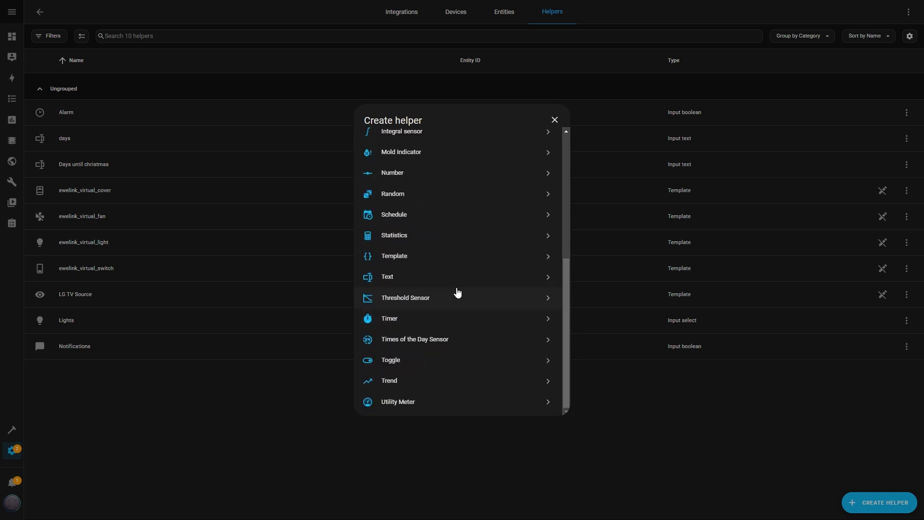
click(402, 258)
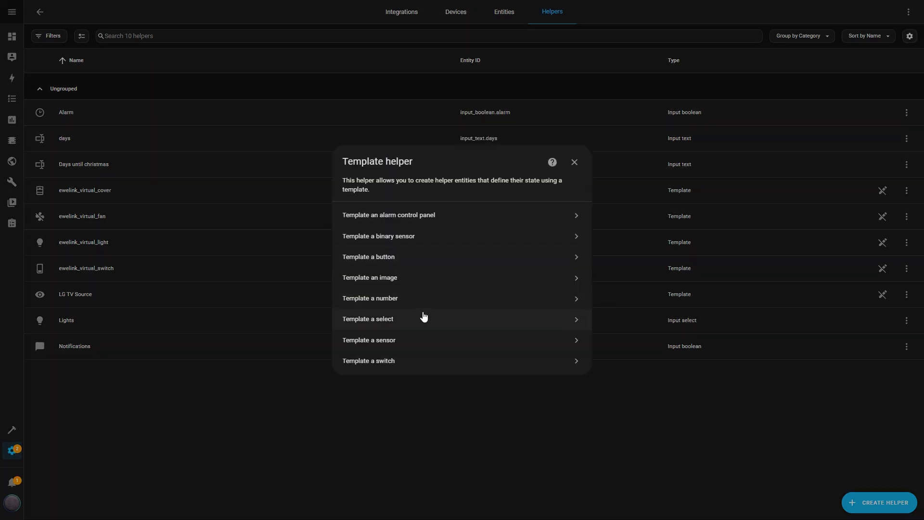
click(364, 342)
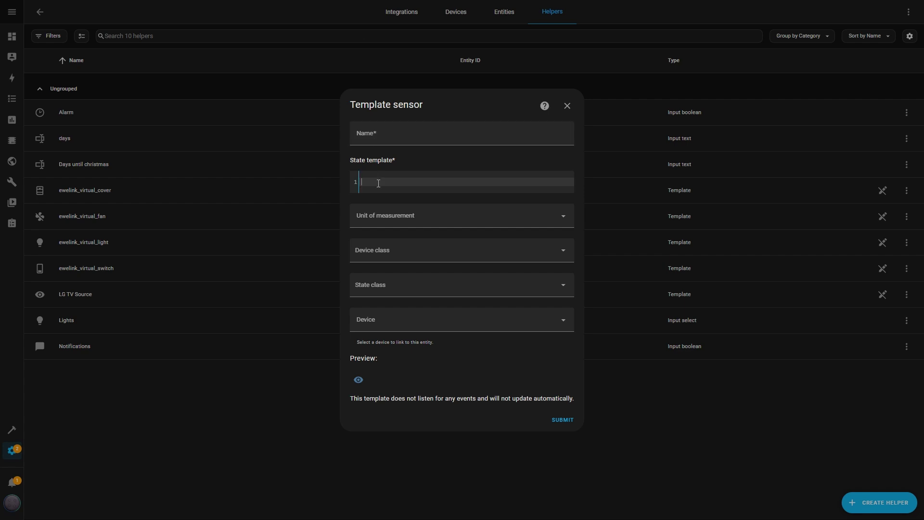
Step: Enter {{ state_attr('media_player.living_room', 'source') }} as the sensor's state template
text({{ state_attr('media_player.living_room', 'source') }})
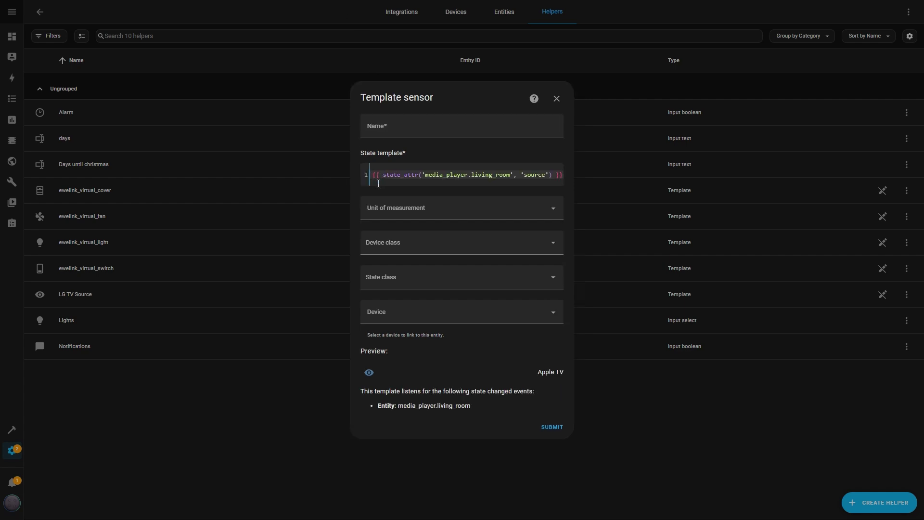
drag(510, 177, 425, 173)
drag(547, 174, 521, 174)
key(Escape)
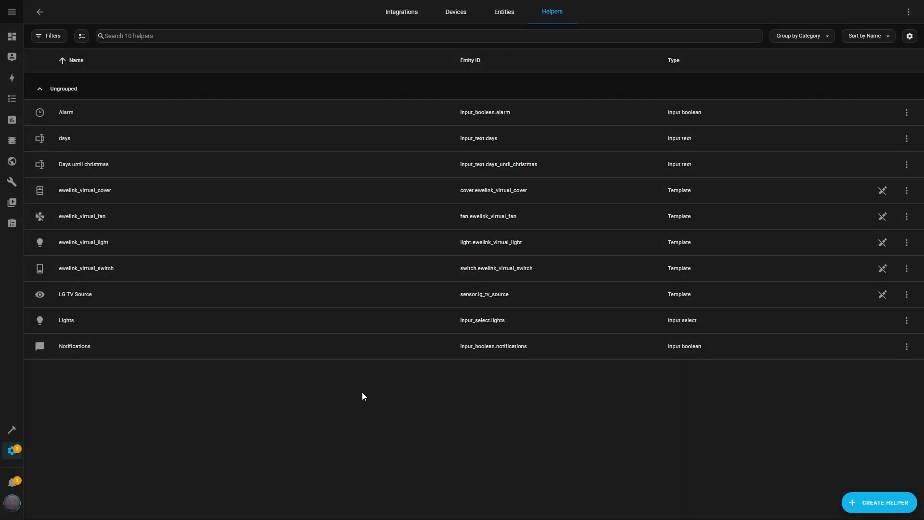
Step: Look up the TV's entity ID in the LG webOS Smart TV integration's entity list
click(17, 451)
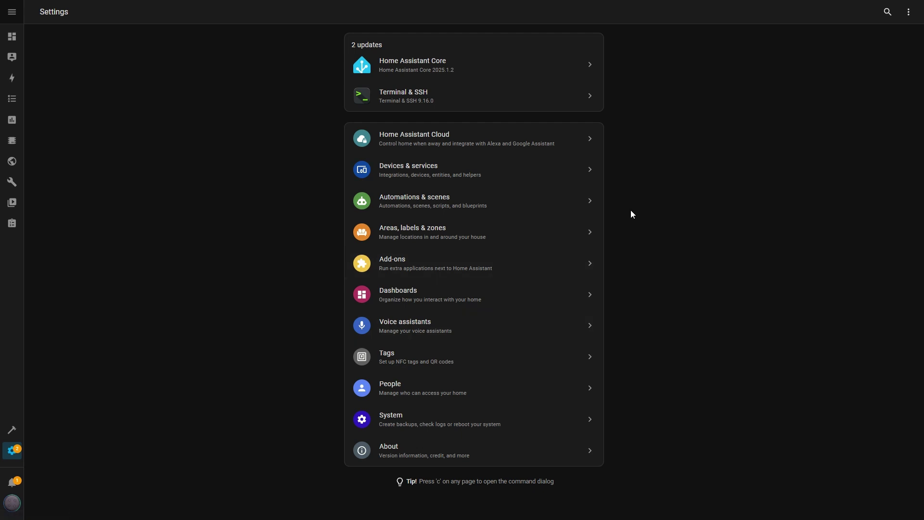
click(438, 179)
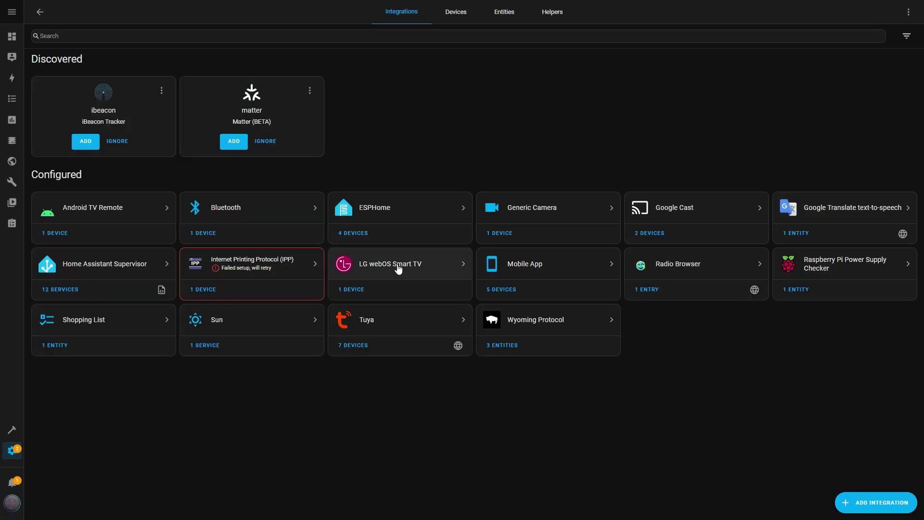
click(385, 267)
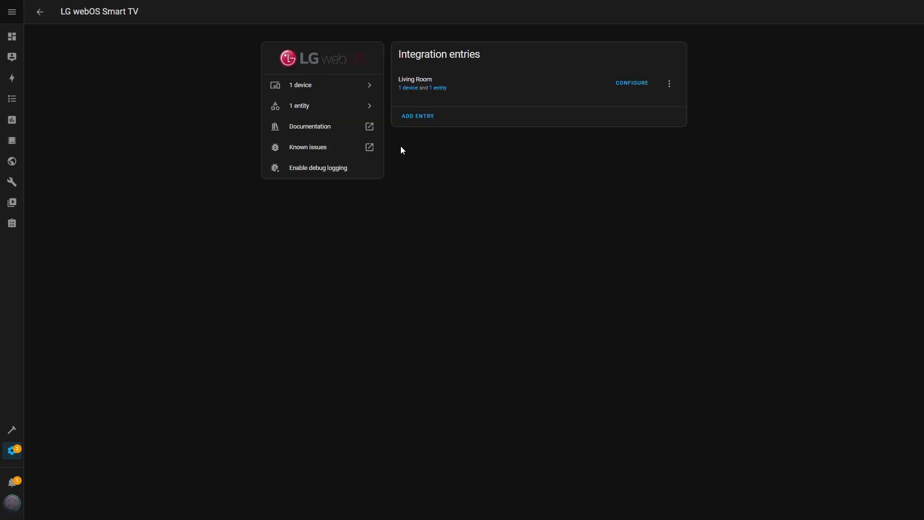
click(441, 89)
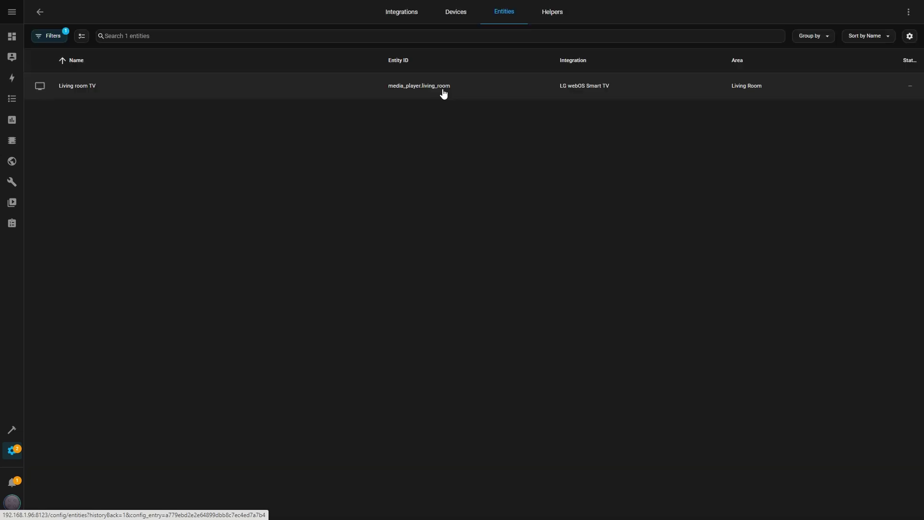
drag(456, 89, 389, 90)
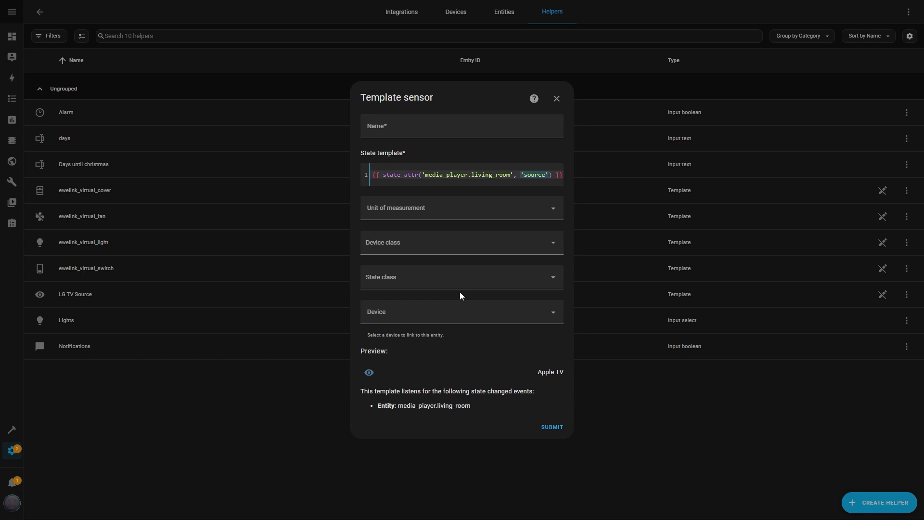
Step: Name the template sensor tv_source
click(400, 128)
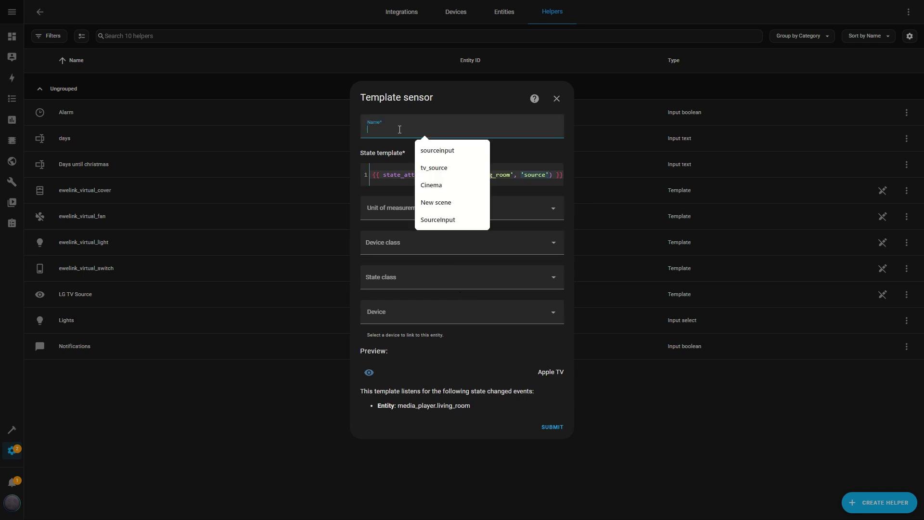
click(431, 171)
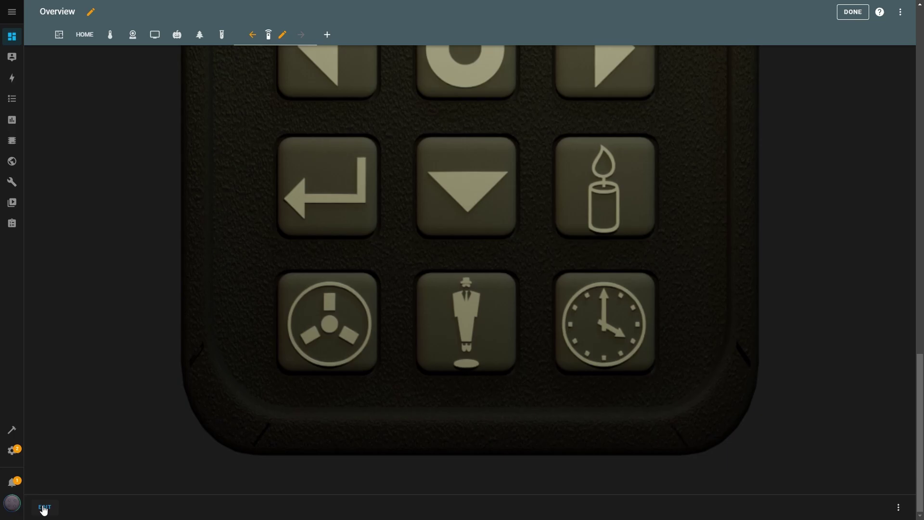
Step: Add an Image element to the Tv Remote view's Picture elements card and set its entity to tv_source
click(44, 508)
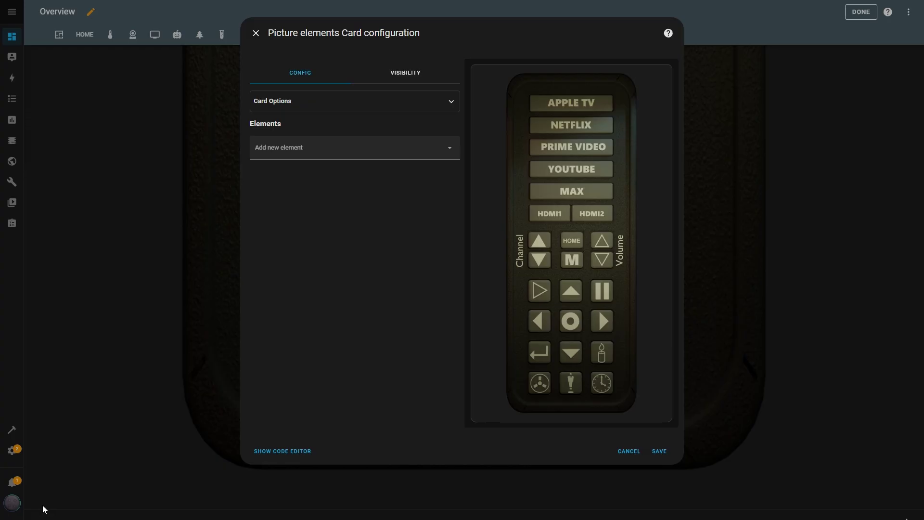
click(451, 153)
click(283, 275)
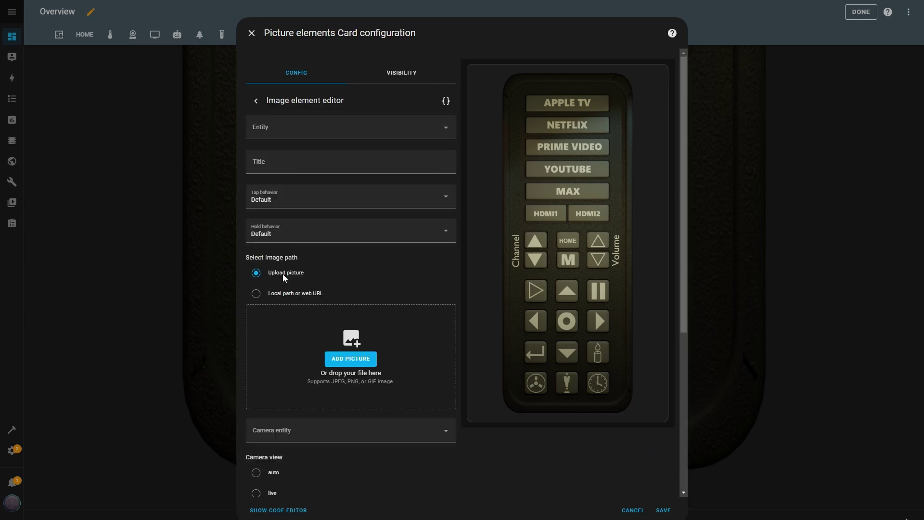
click(323, 131)
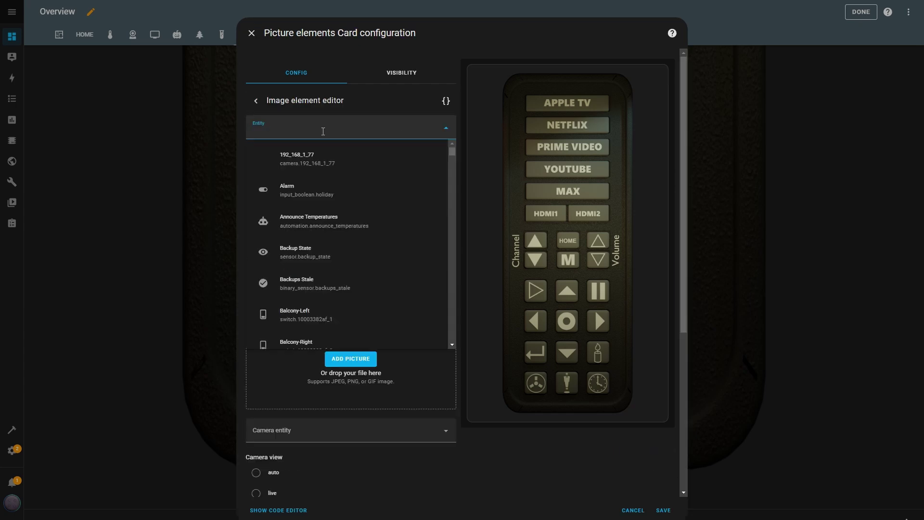
text(tv)
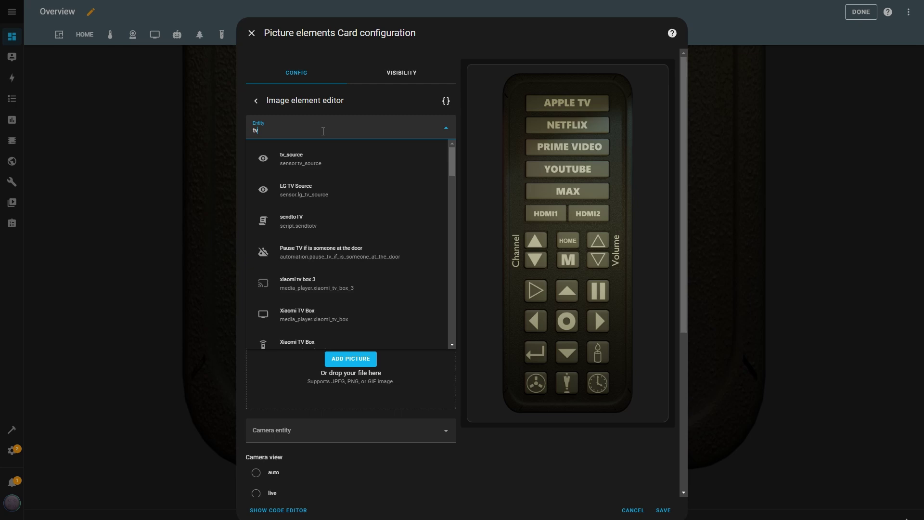
click(312, 161)
Step: Title the image element Apple TV and copy the title text
click(310, 168)
text(A)
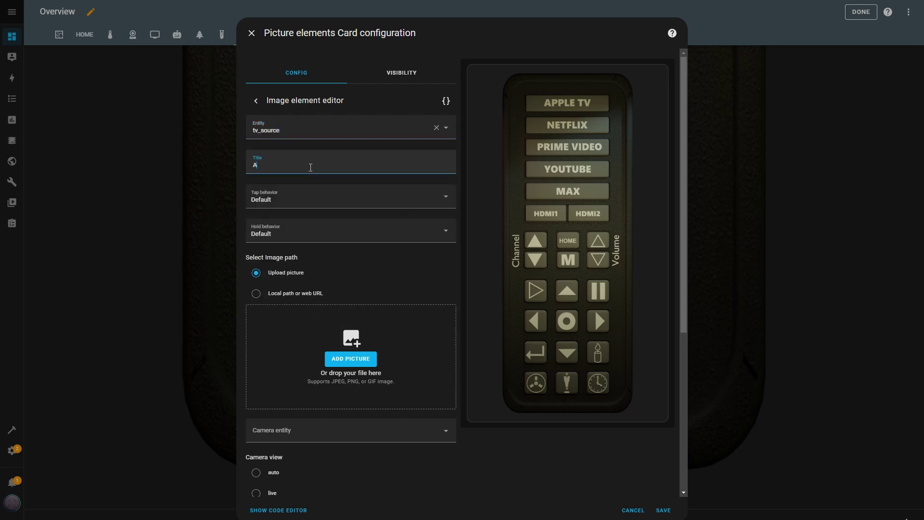
text(pple TV)
drag(323, 165, 248, 165)
key(ctrl+c)
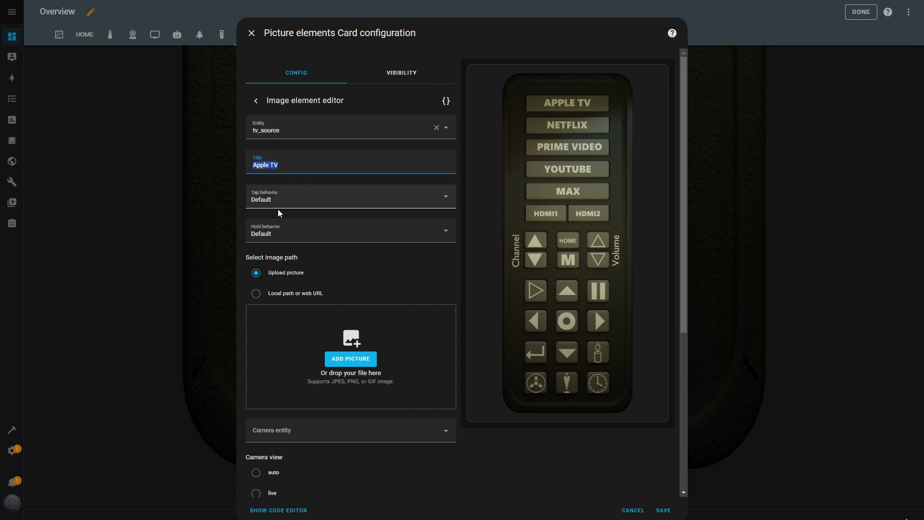
Step: Set the image element's tap behavior to Perform action with the action Media player: Select source
click(444, 200)
click(281, 323)
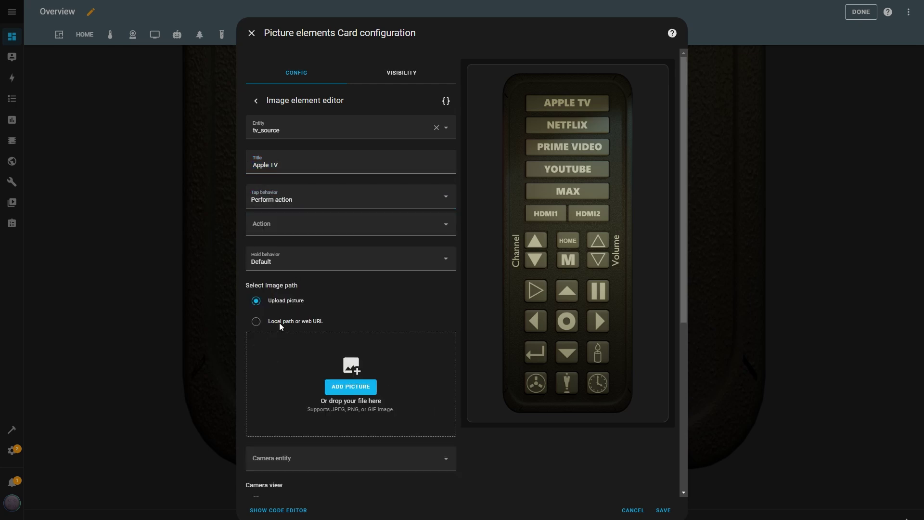
click(443, 225)
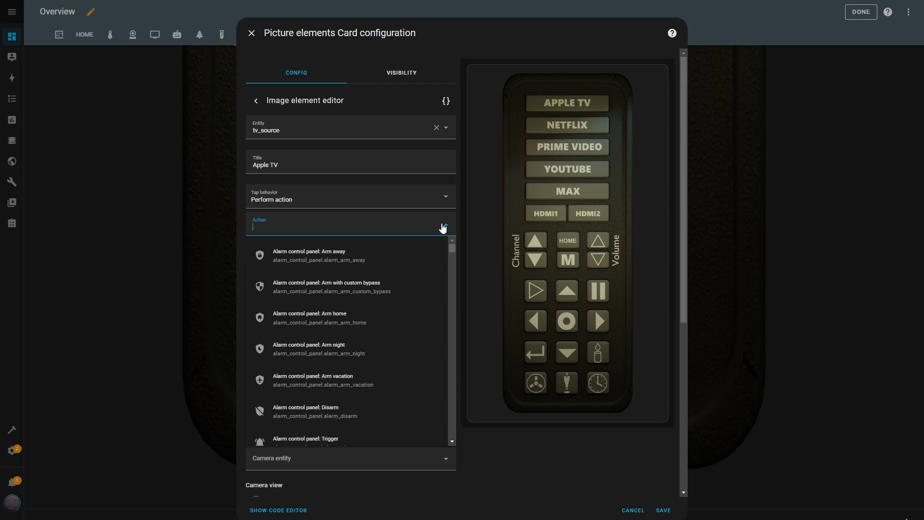
text(source)
click(304, 260)
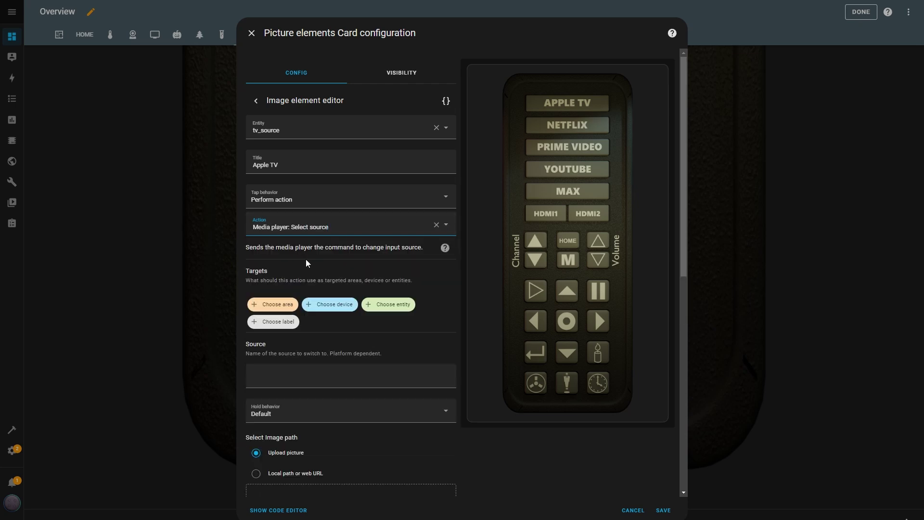
Step: Target the Living room TV entity with the tap action and set its source to Apple TV
click(398, 303)
click(310, 345)
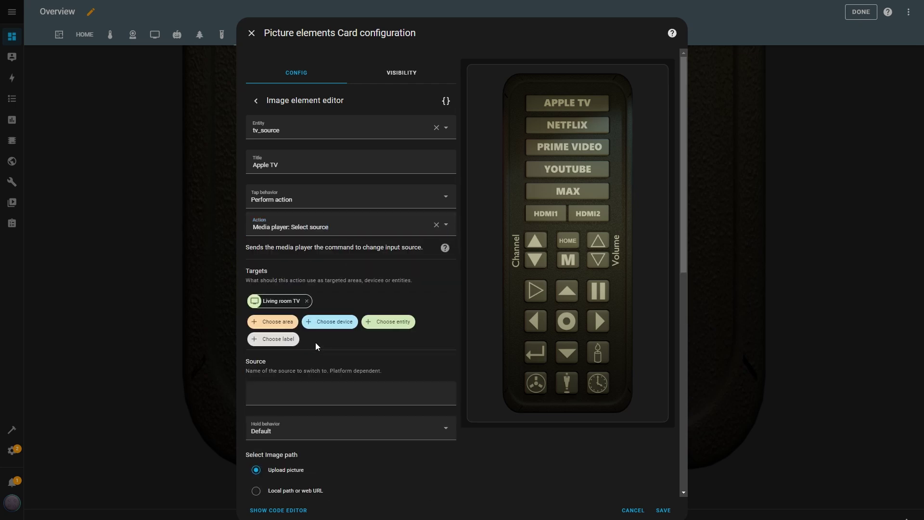
click(311, 384)
key(ctrl+v)
Step: Set the image element's hold behavior to Nothing
scroll(375, 390, down, 4)
click(446, 239)
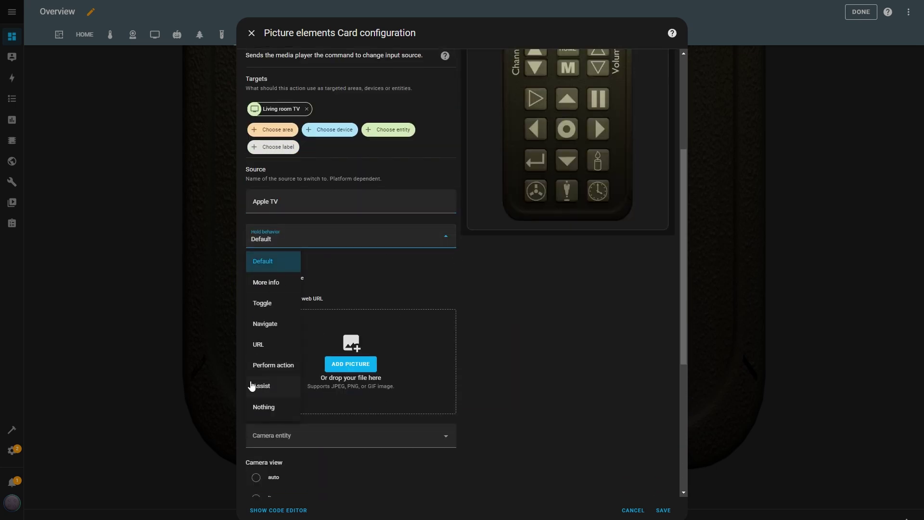
click(264, 387)
Step: Switch the element's image to a local path and set it to local/TVRemote/apple.png
scroll(483, 281, down, 2)
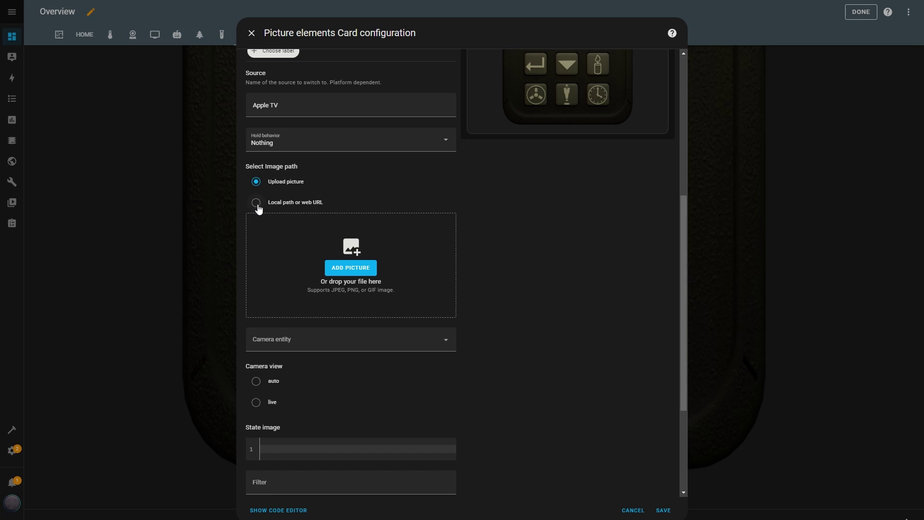
click(256, 203)
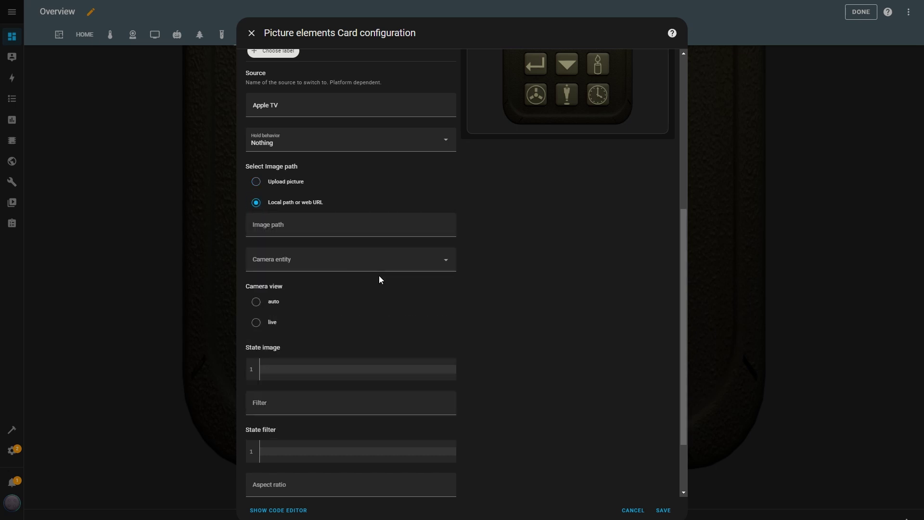
click(344, 223)
click(337, 266)
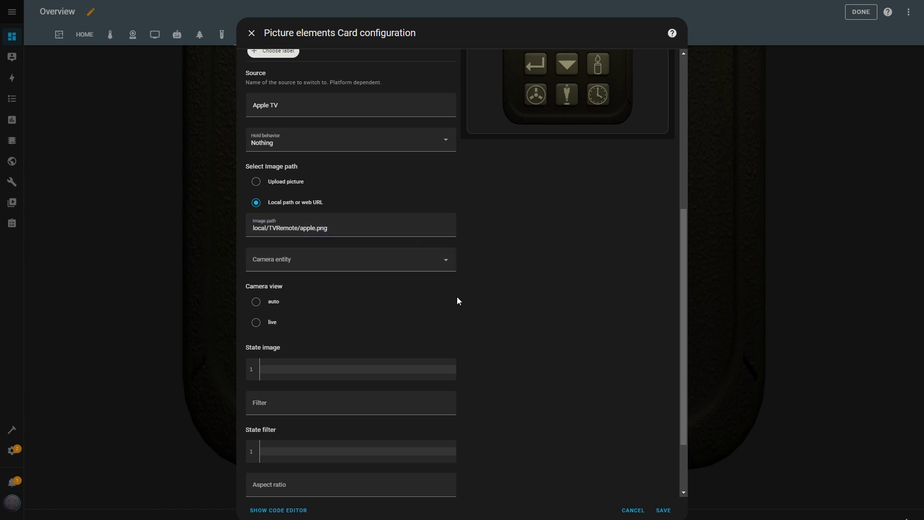
Step: Set the element's state image to Apple TV: local/TVRemote/appleon.png
scroll(457, 296, down, 2)
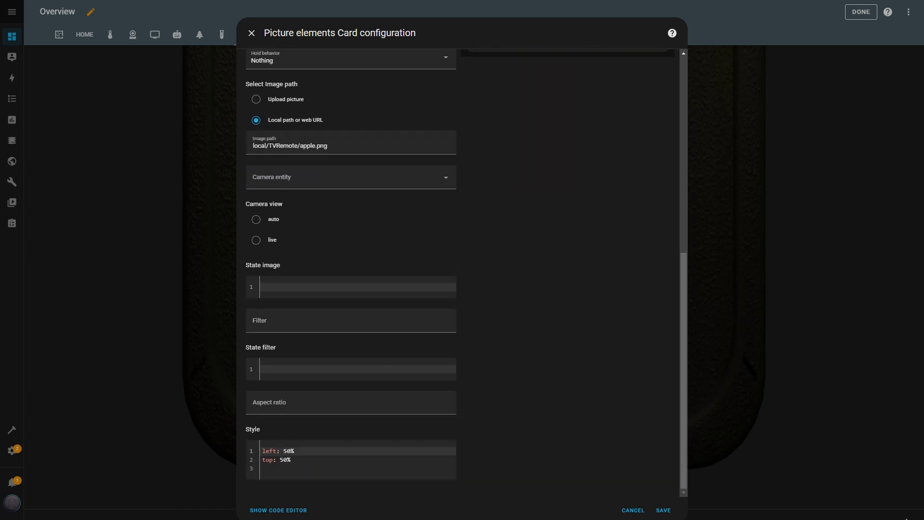
click(296, 286)
text(Apple TV: local/TVRemote/appleon.png)
Step: Replace the element's style with left: 50%, top: 11% and width: 44%, and check its placement in the card preview
click(257, 447)
key(ctrl+a)
text(left: 50% top: 11% width: 44%)
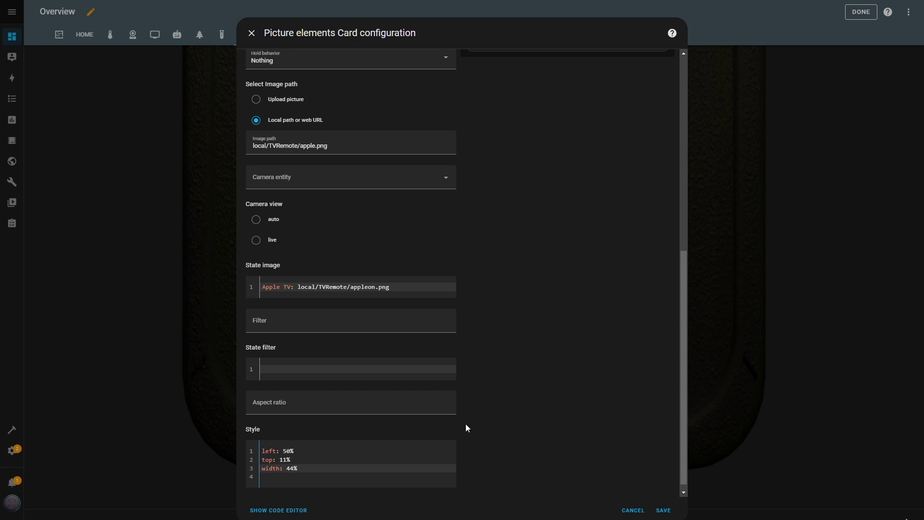
scroll(466, 423, up, 8)
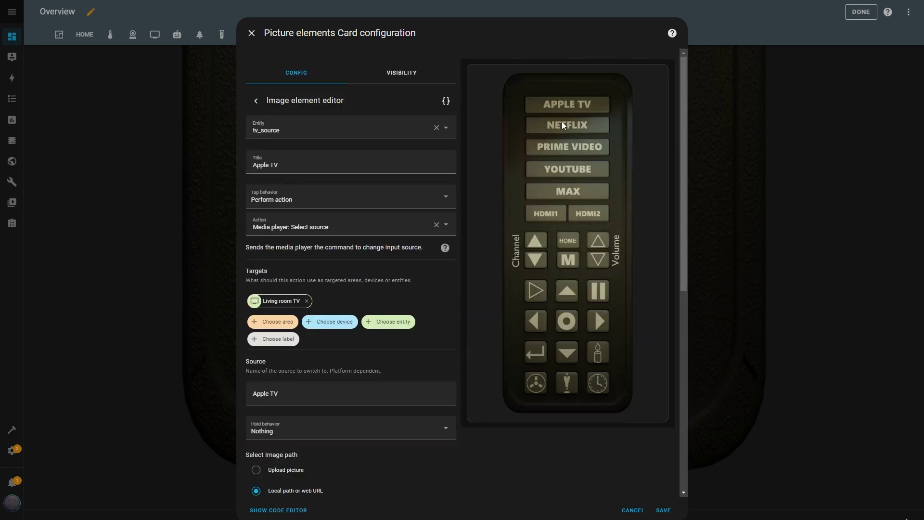
scroll(489, 419, down, 6)
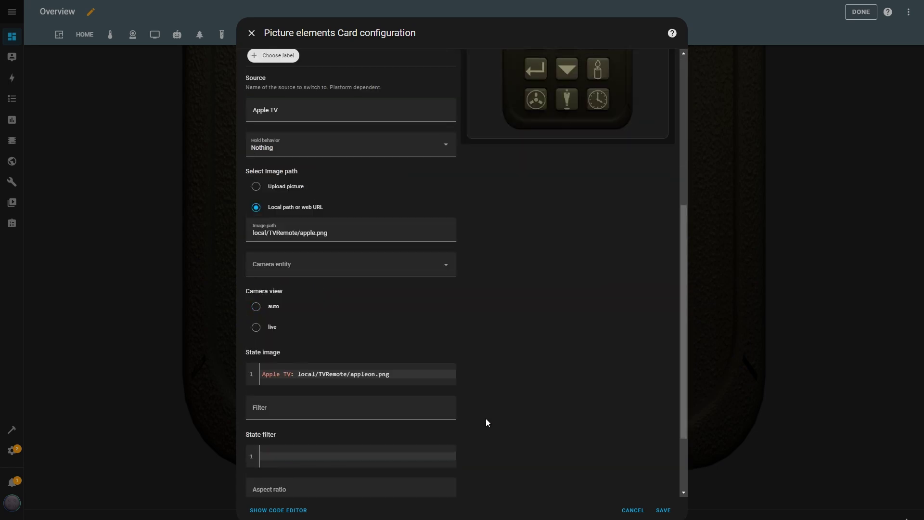
Step: Save the card configuration and test the Apple TV button on the remote view
scroll(485, 418, down, 2)
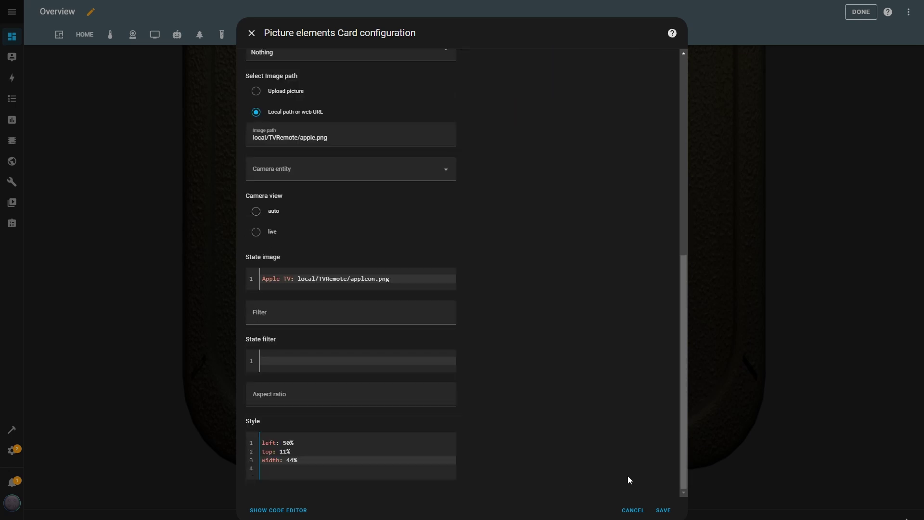
click(662, 510)
scroll(584, 241, up, 10)
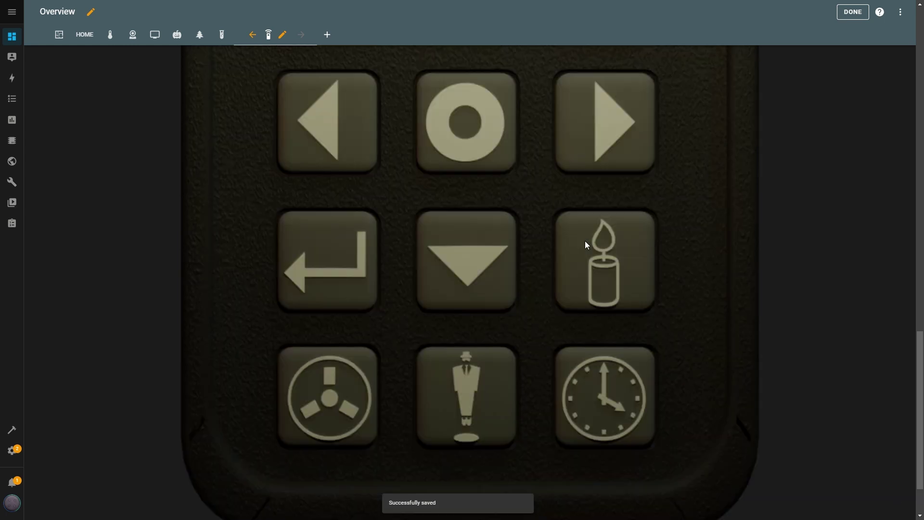
scroll(585, 241, up, 2)
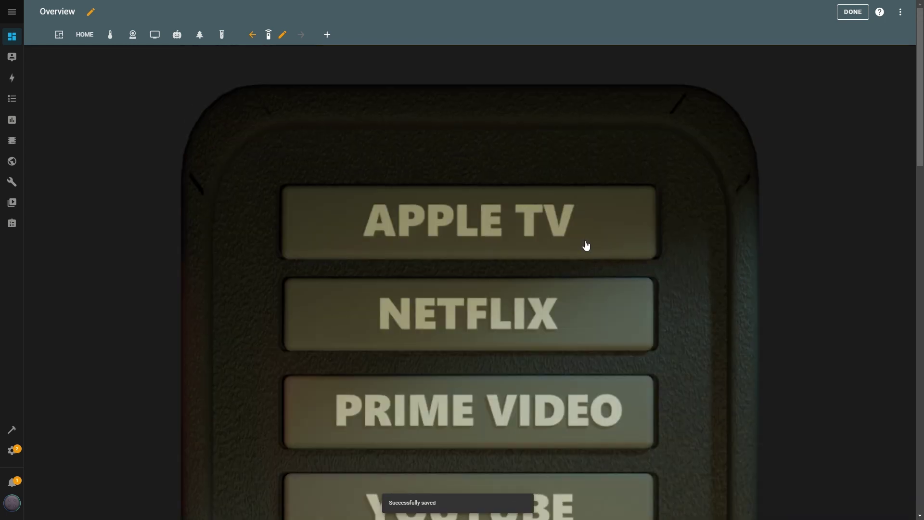
click(485, 225)
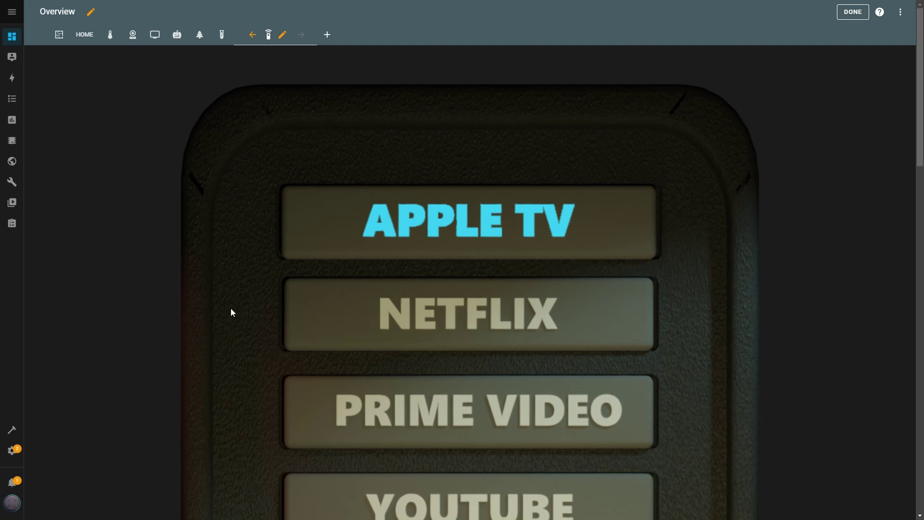
Step: Reopen the picture elements card's configuration and duplicate the Apple TV image element
scroll(230, 312, down, 3)
scroll(230, 312, down, 3)
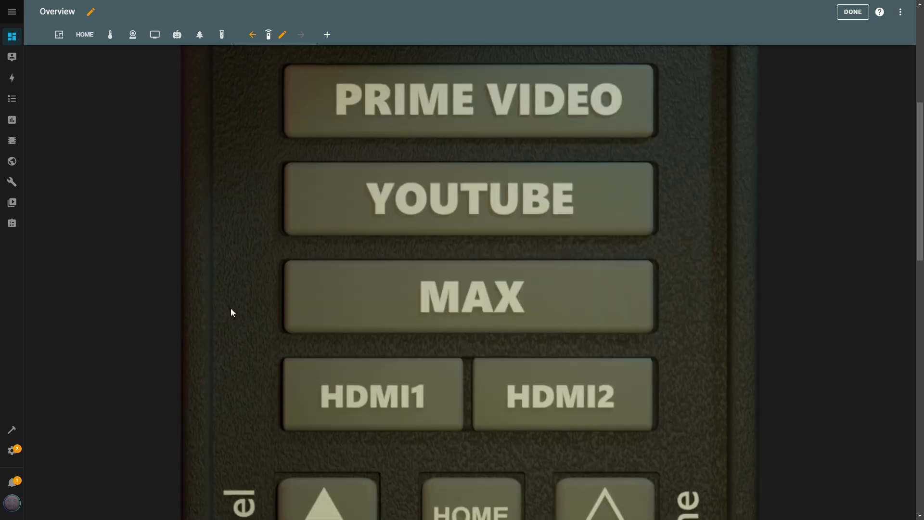
scroll(231, 309, down, 15)
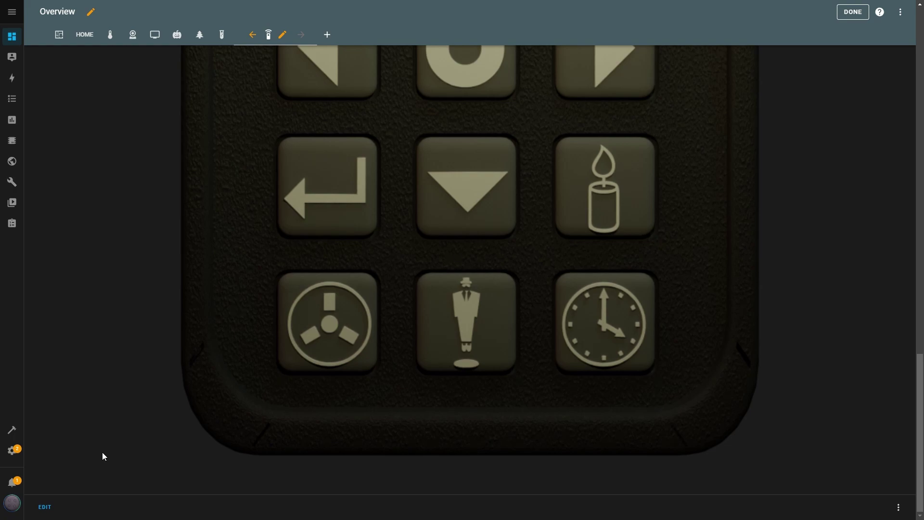
click(44, 507)
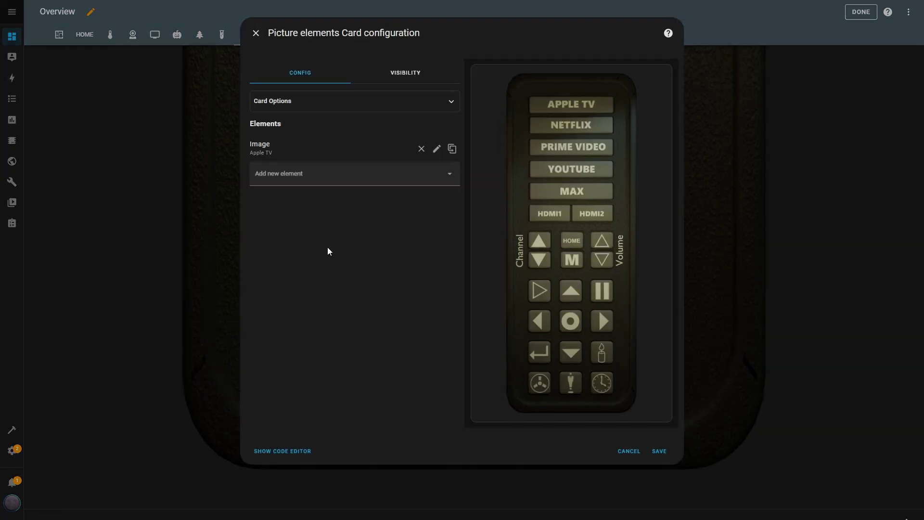
click(452, 148)
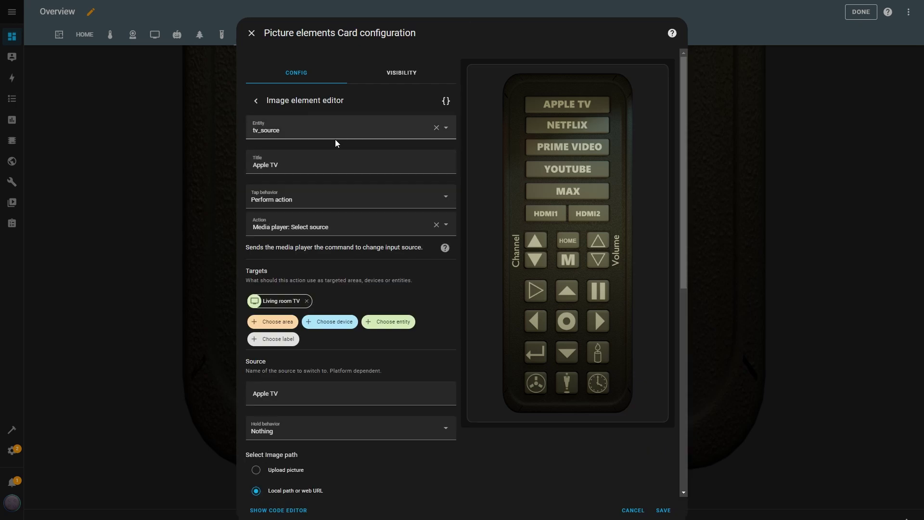
Step: Set both the title and the source of the duplicated image element to Netflix
drag(283, 165, 254, 165)
text(Netflix)
double_click(267, 166)
key(ctrl+c)
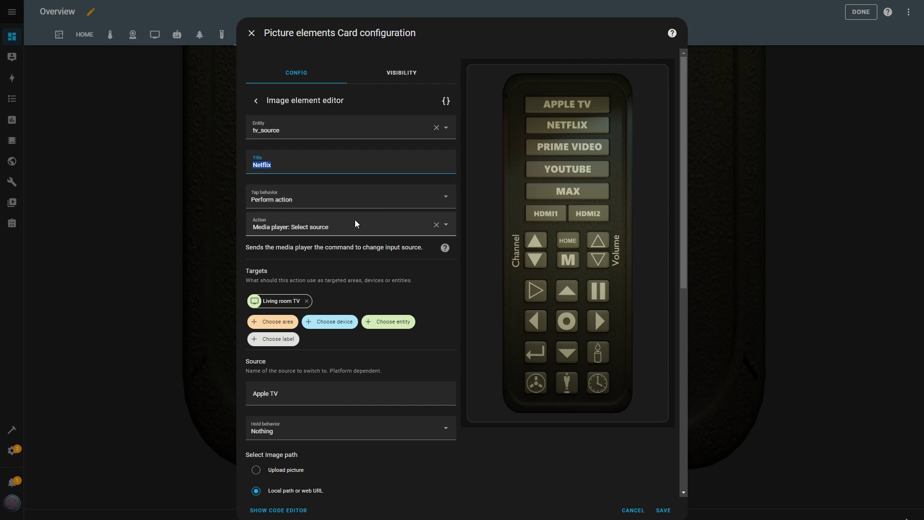
scroll(373, 253, down, 3)
drag(375, 251, 257, 242)
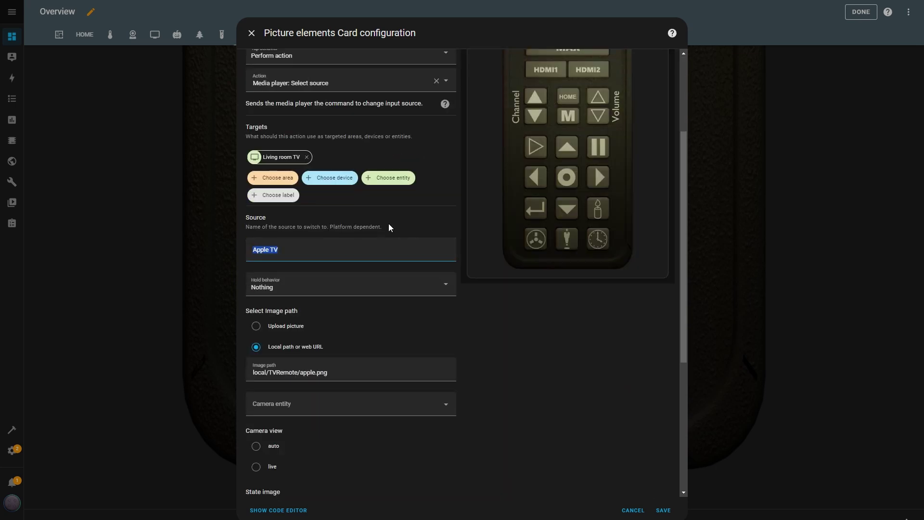
key(ctrl+v)
Step: Set the image path to local/TVRemote/netflix.png and the state image to Netflix: /local/TVRemote/netflixon.png
scroll(373, 267, down, 3)
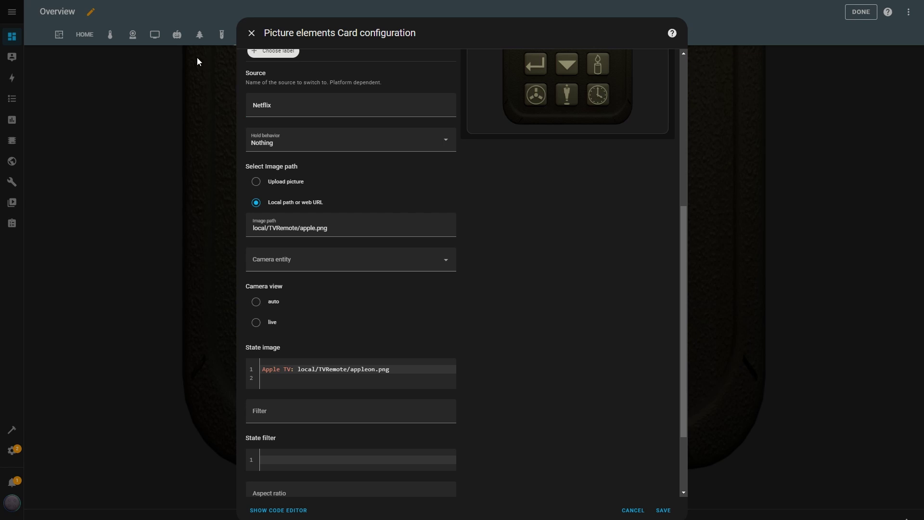
drag(356, 220, 254, 227)
text(local/TVRemote/netflix.png)
drag(389, 369, 261, 370)
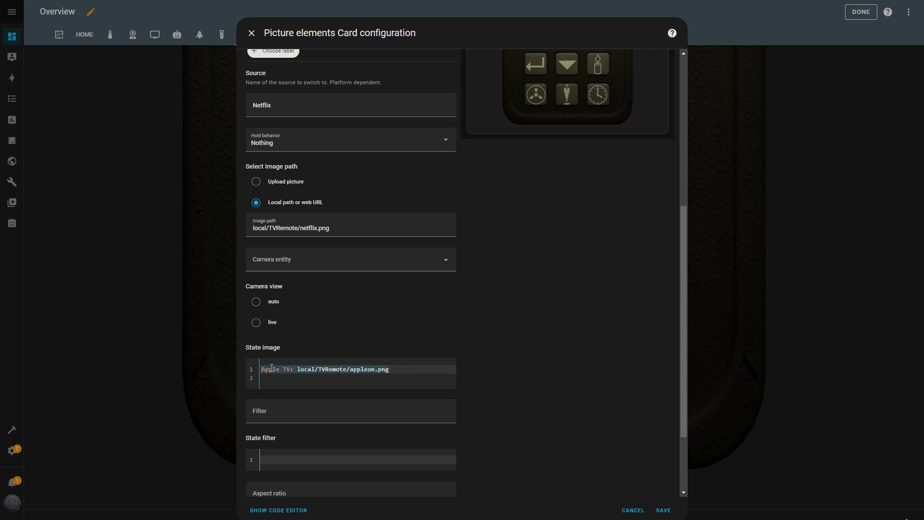
text(local/TVRemote/netflixon.png)
text(Netflix: /)
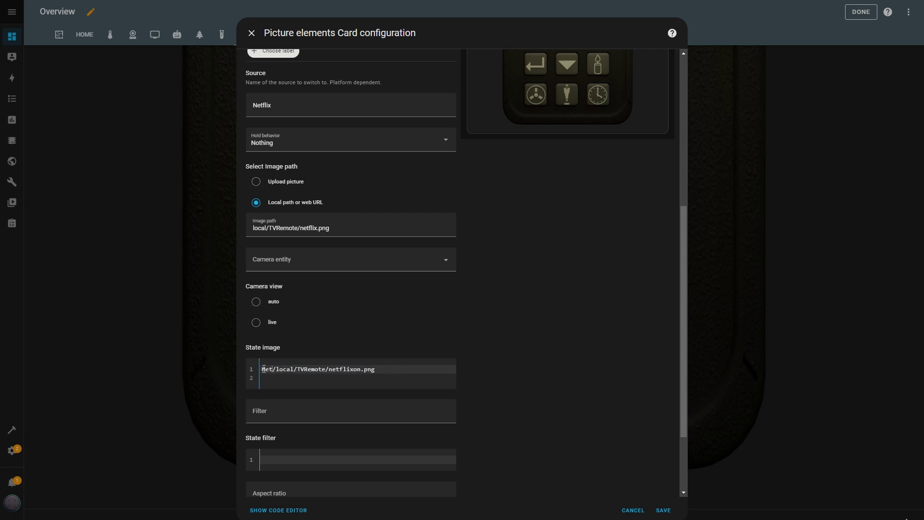
Step: Adjust the Netflix element's style to place it over the Netflix button, and return to the card's element list
scroll(437, 327, down, 2)
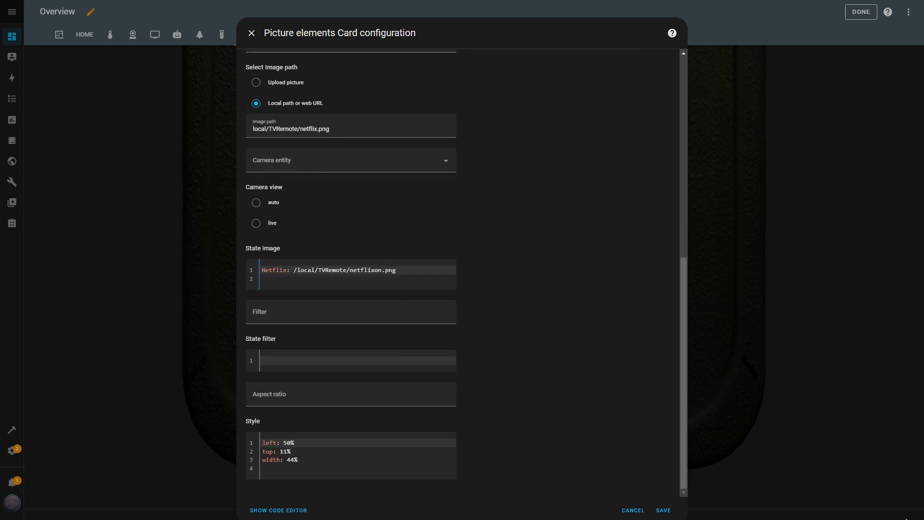
drag(262, 461, 276, 443)
scroll(571, 336, up, 8)
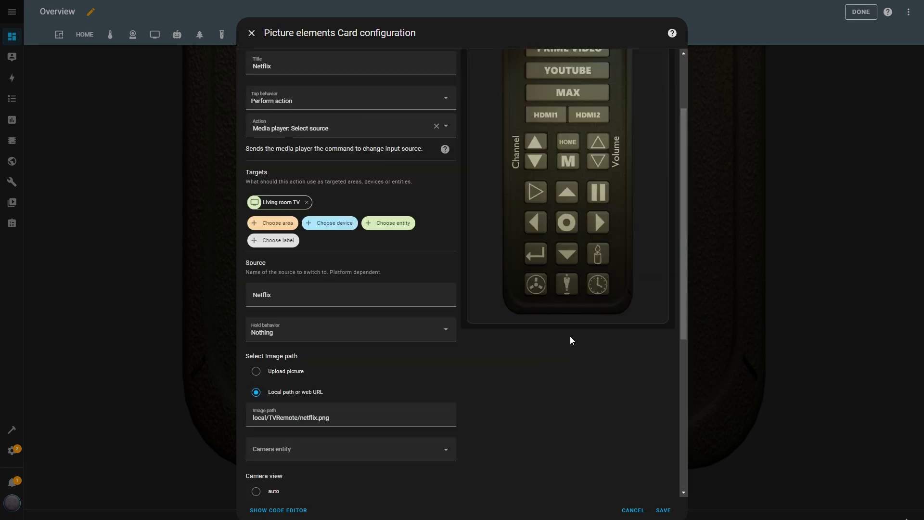
scroll(463, 375, down, 1)
scroll(463, 374, down, 2)
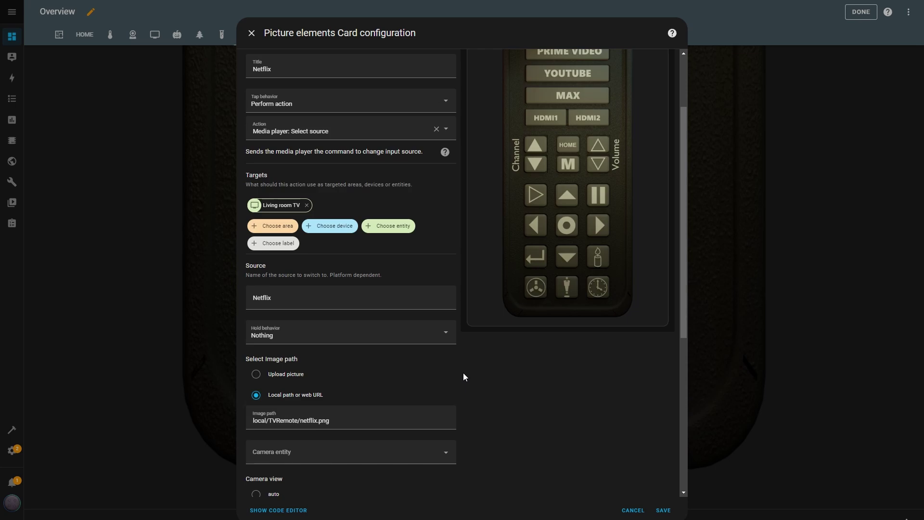
scroll(463, 373, up, 6)
click(258, 103)
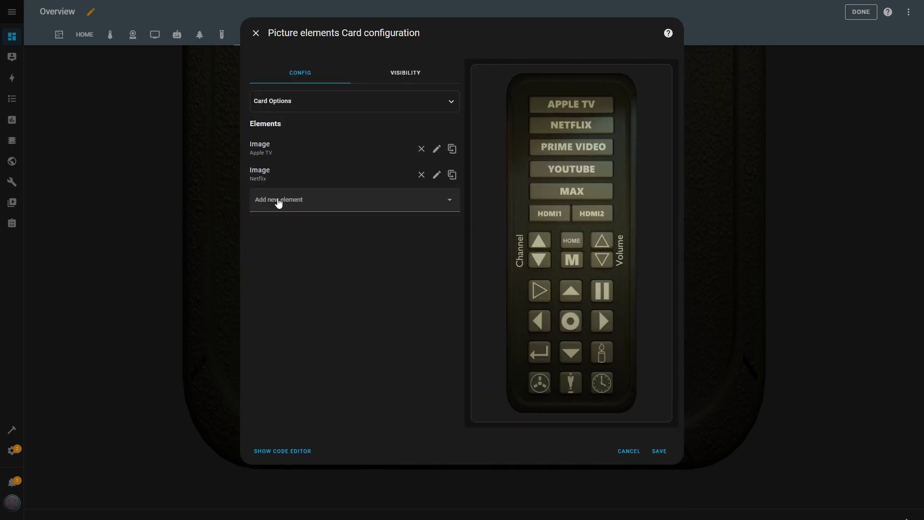
Step: Duplicate the Netflix image element and configure the copy for Prime Video
click(451, 175)
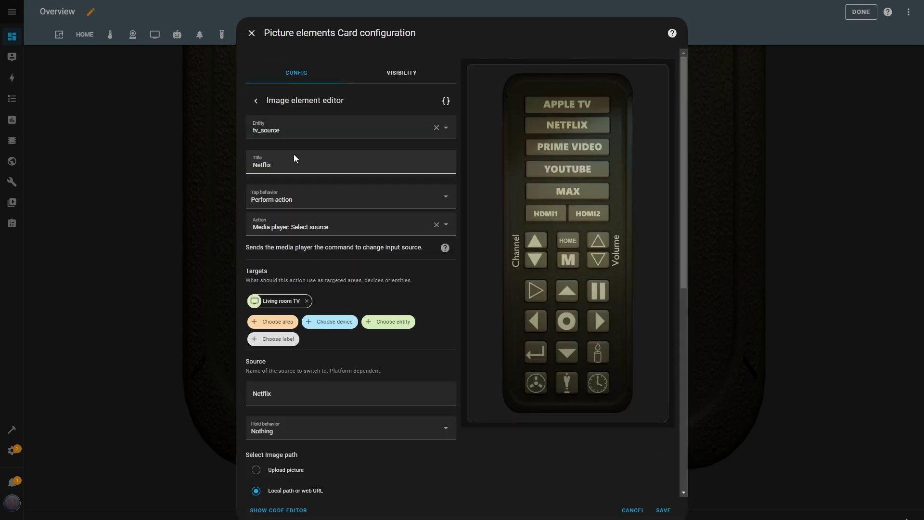
double_click(312, 160)
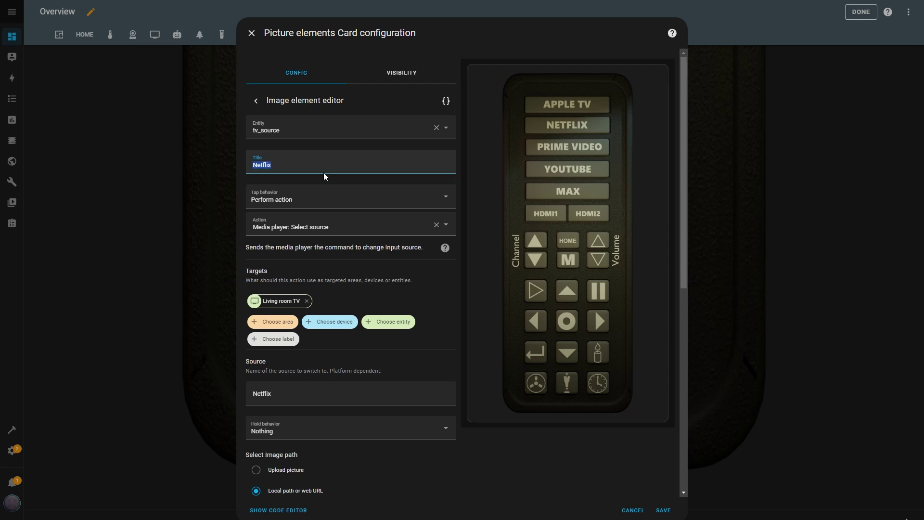
scroll(511, 351, down, 10)
scroll(511, 351, up, 15)
Step: Title the next duplicated image element YouTube and set its image path to local/TVRemote/youtube.png
text(You)
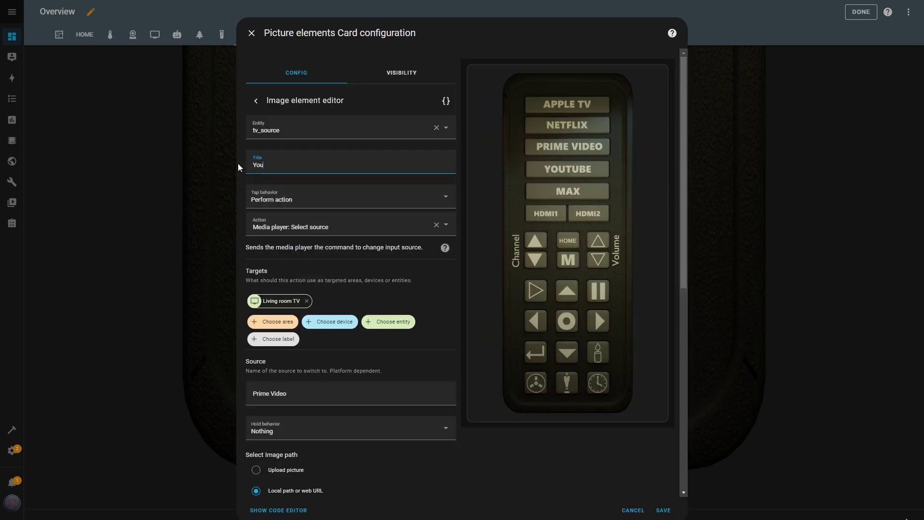
scroll(249, 181, down, 10)
triple_click(309, 177)
text(local/TVRemote/youtube.png)
scroll(318, 288, up, 10)
text(Tube)
Step: Configure the next duplicate for the Max source, replacing the image path carried over from YouTube
scroll(333, 288, down, 5)
drag(253, 372, 333, 372)
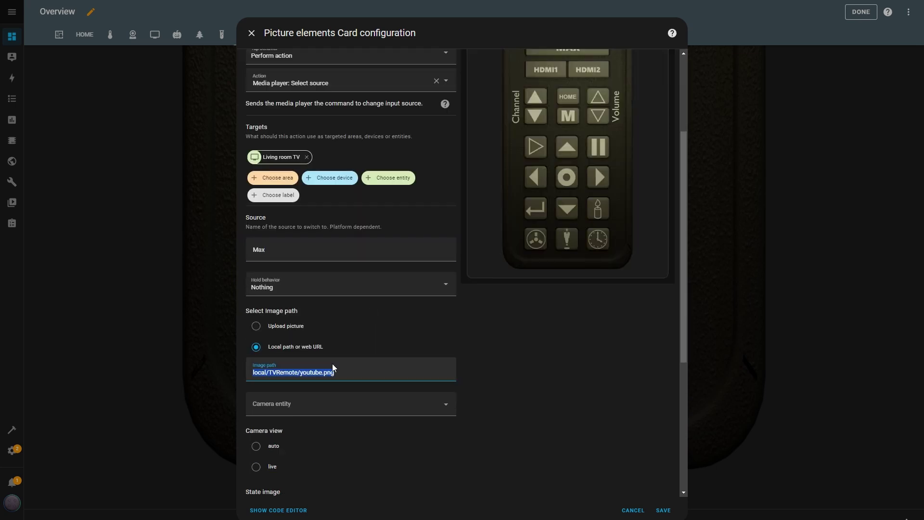
scroll(332, 261, down, 5)
click(421, 208)
Step: Configure duplicates for HDMI1, using local/TVRemote/hdmi1.png and /local/TVRemote/hdmi1on.png, and HDMI2, and save the card
scroll(410, 270, down, 3)
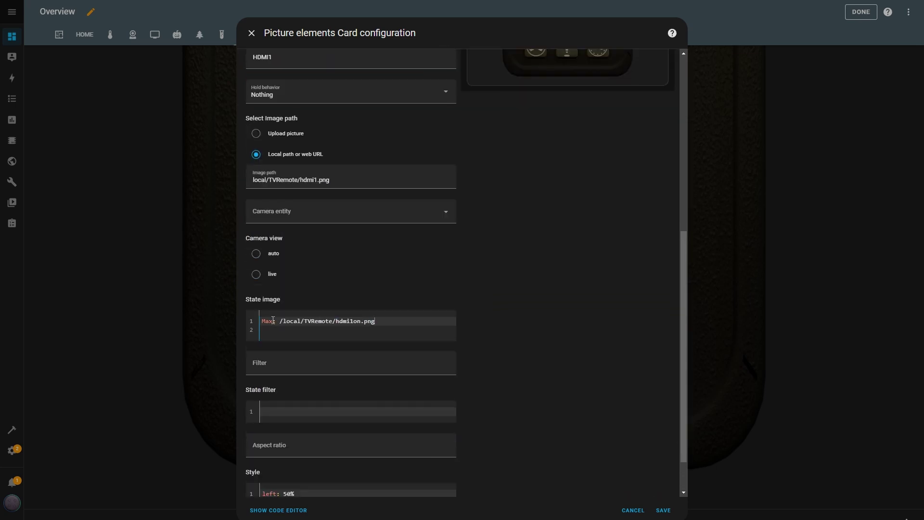
scroll(332, 288, up, 10)
scroll(330, 303, down, 10)
click(663, 510)
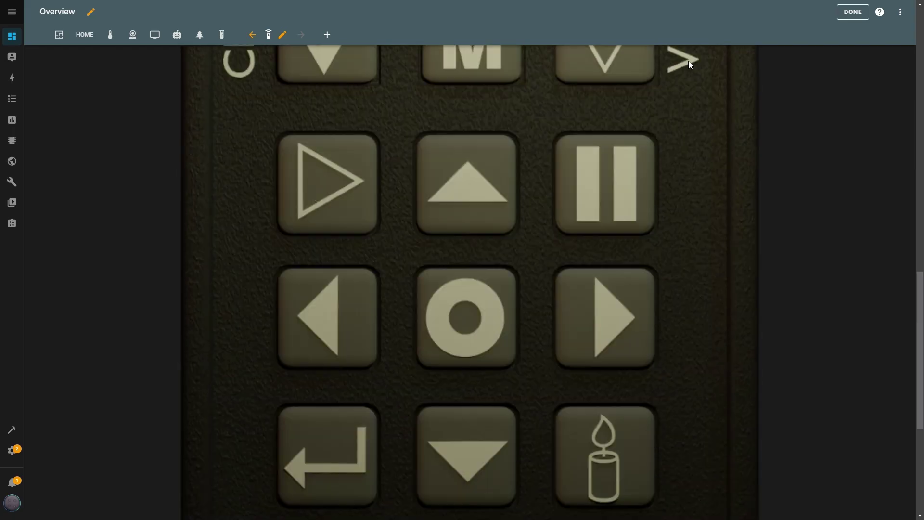
Step: Reopen the card's configuration and add a new Image element titled Channel Up
scroll(322, 231, down, 5)
scroll(503, 270, up, 7)
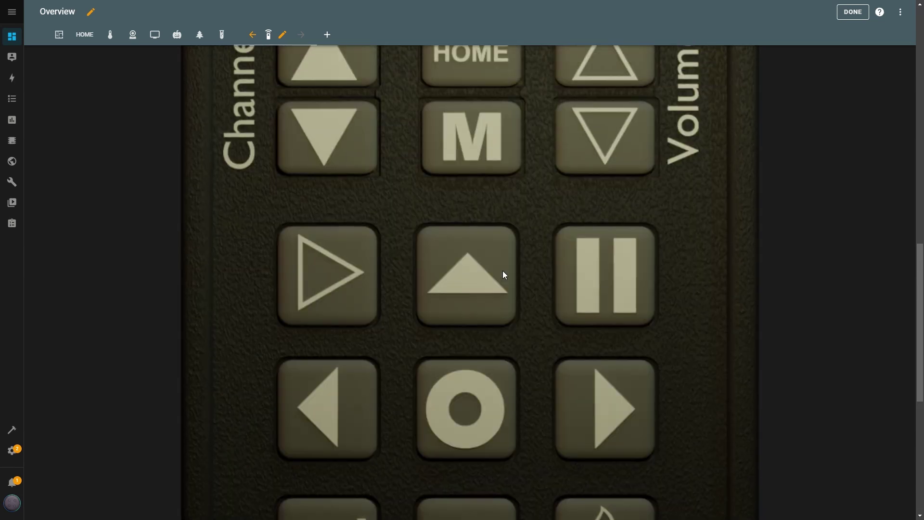
scroll(503, 274, up, 10)
scroll(486, 373, down, 3)
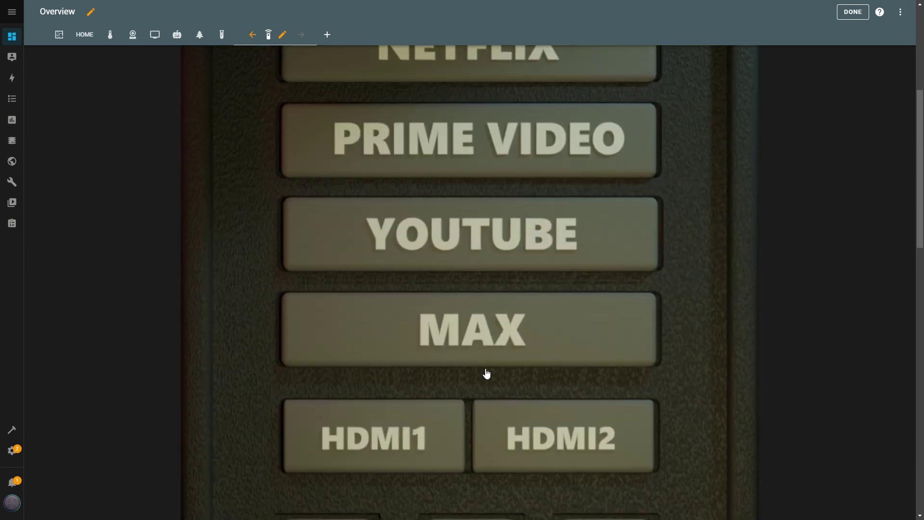
scroll(486, 373, down, 8)
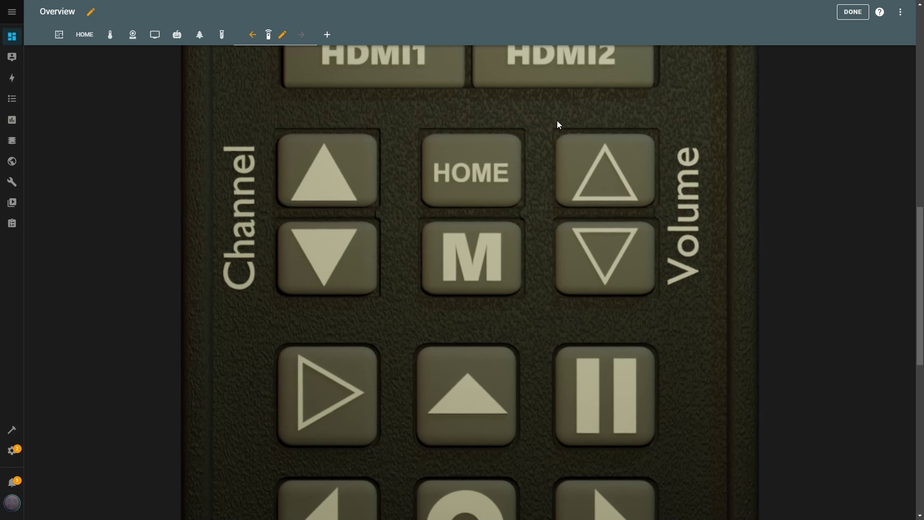
scroll(174, 359, down, 9)
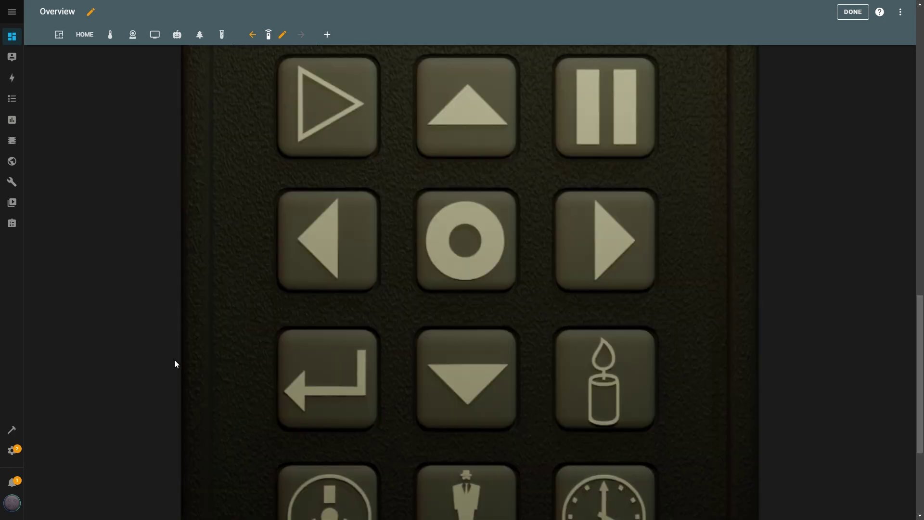
click(45, 507)
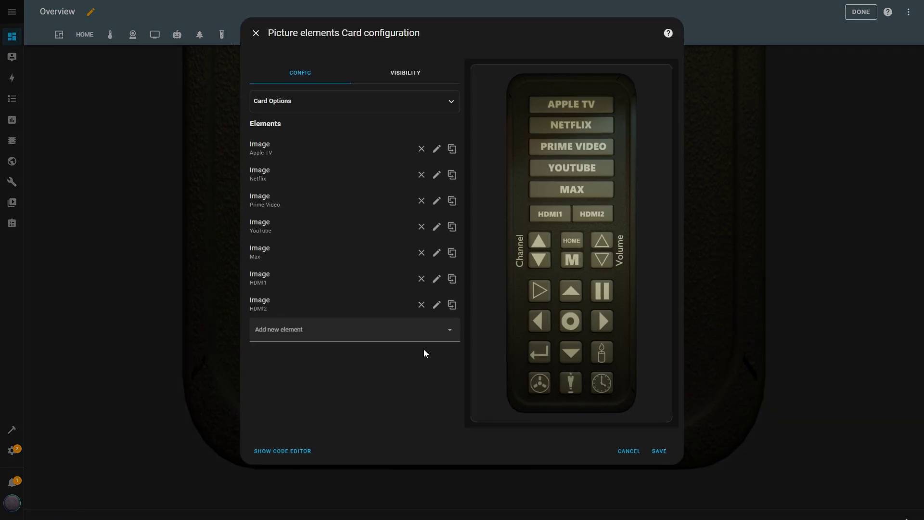
click(419, 331)
click(270, 459)
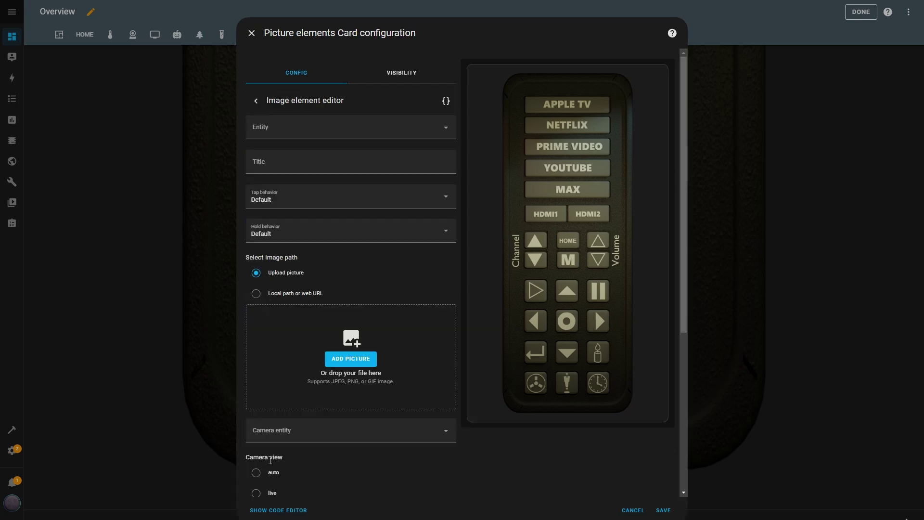
click(294, 164)
text(Channel Up)
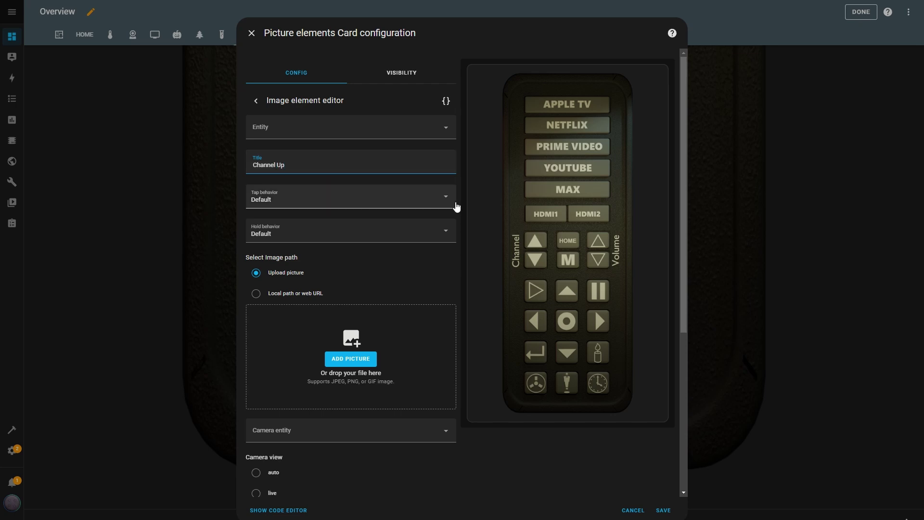
Step: Set the Channel Up element's tap behavior to Perform action with the webostv: Button action
click(456, 207)
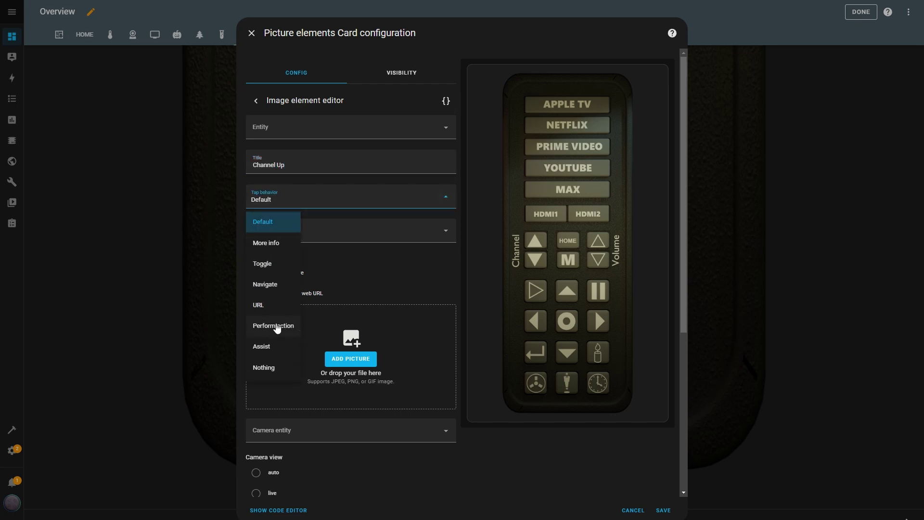
click(308, 325)
click(398, 233)
text(w)
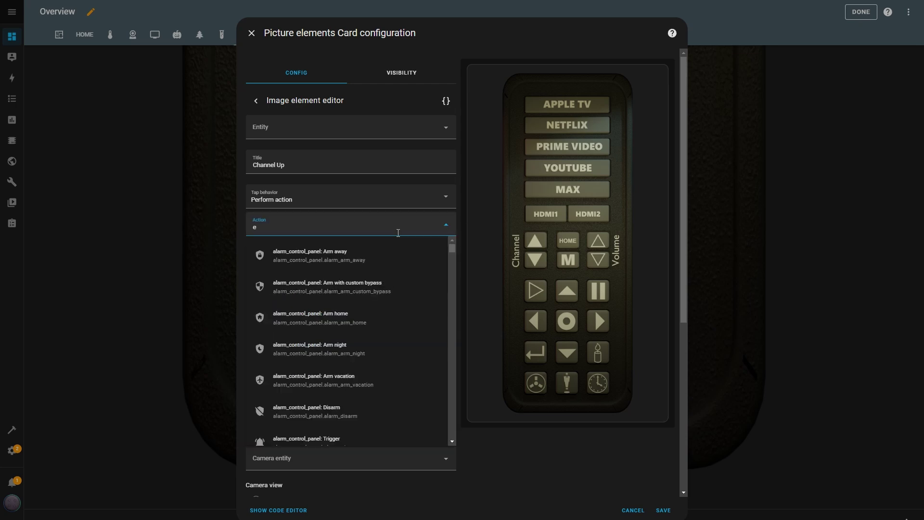
text(eb)
click(367, 254)
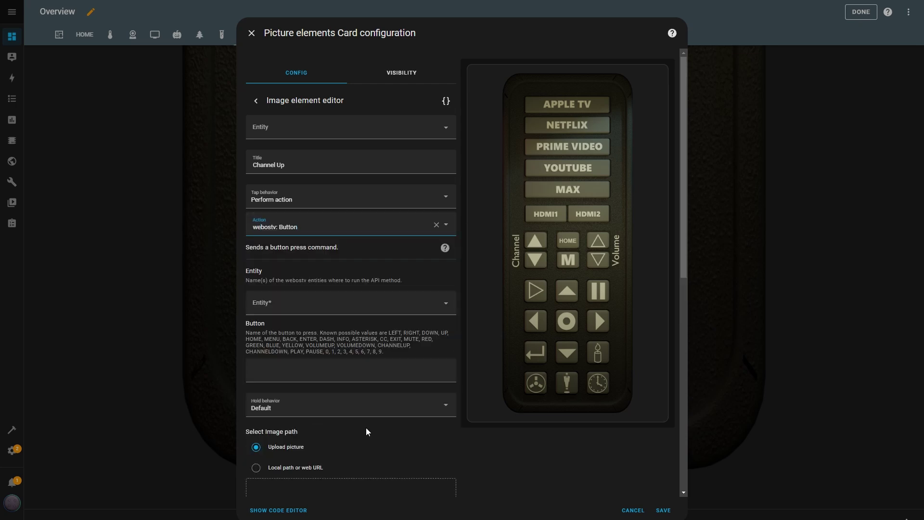
Step: Set the action's button to CHANNELUP and its entity to Living room TV, with the hold behavior set to Nothing
drag(411, 345, 378, 345)
key(ctrl+c)
click(291, 371)
key(ctrl+v)
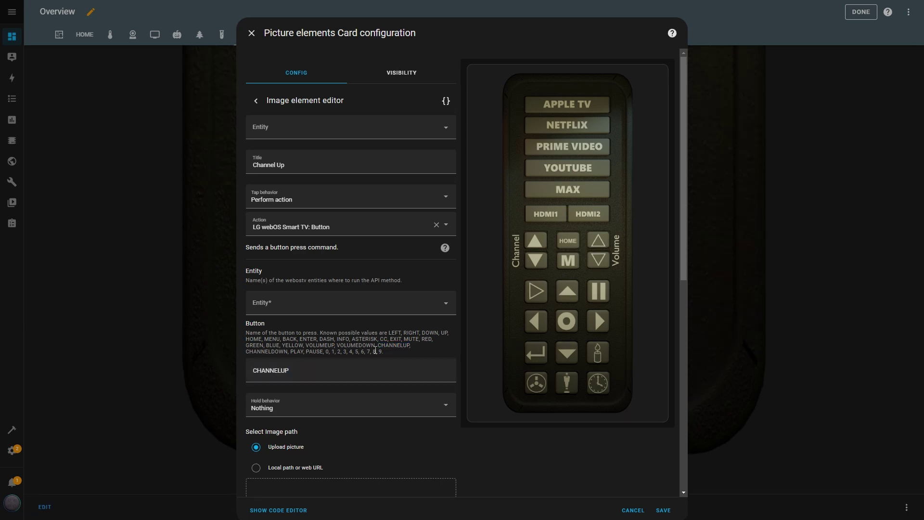
click(437, 303)
click(310, 333)
scroll(383, 388, down, 4)
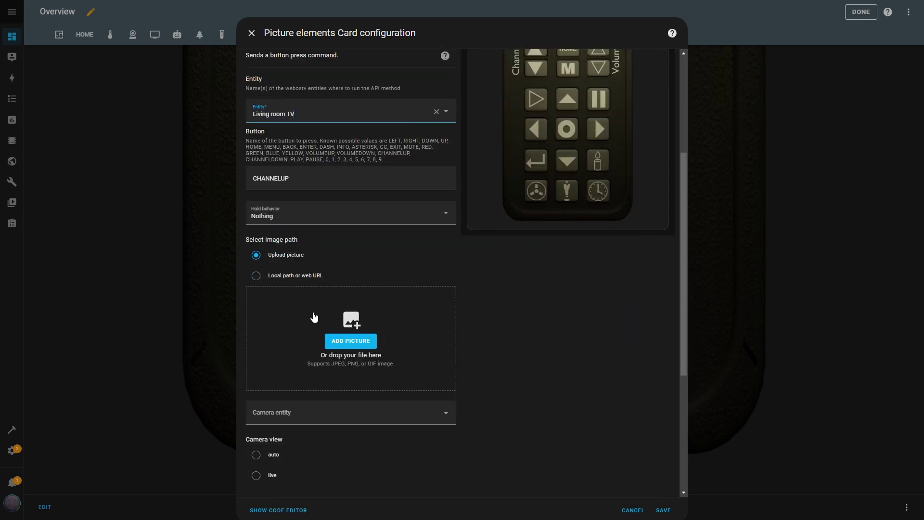
Step: Switch the Channel Up element's image source to a local path and set it to local/TVRemote/channelup.png
click(256, 276)
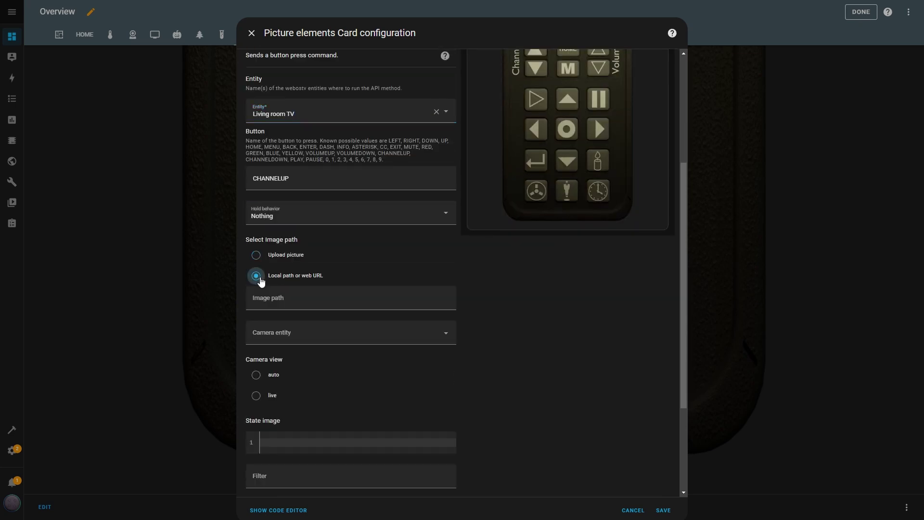
click(293, 300)
key(ctrl+v)
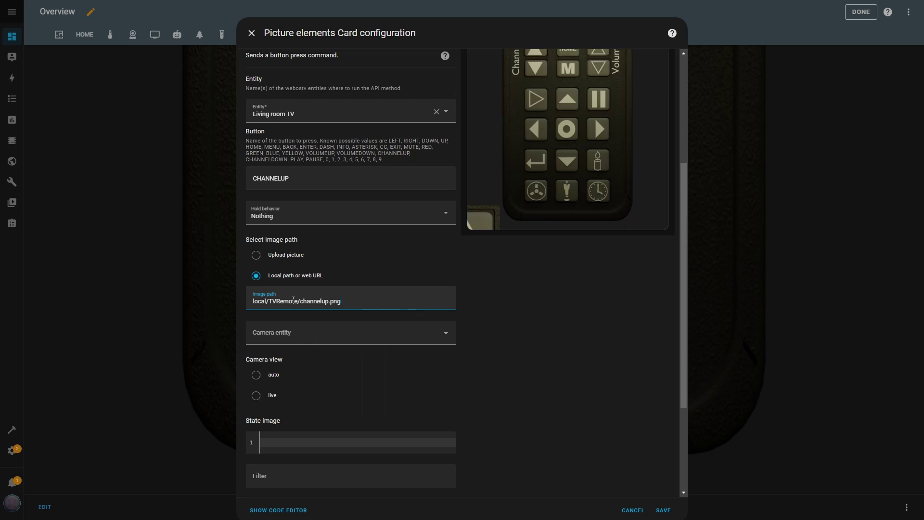
Step: Set the Channel Up element's style to left: 34.2%, top: 49% and width: 14%, and return to the element list
scroll(340, 315, down, 3)
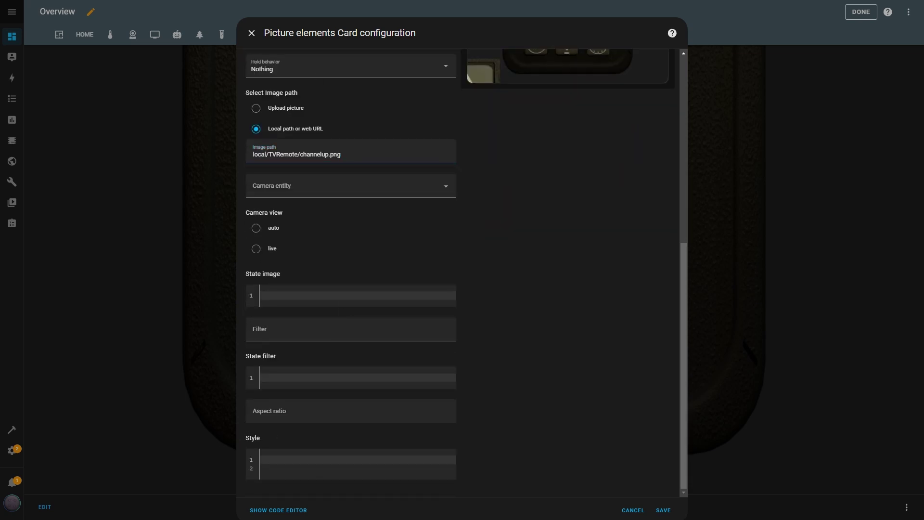
click(279, 467)
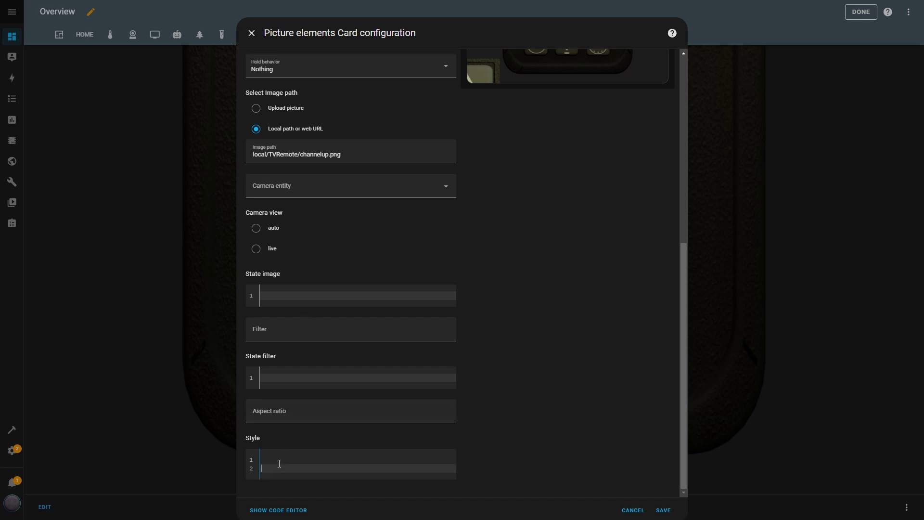
click(274, 457)
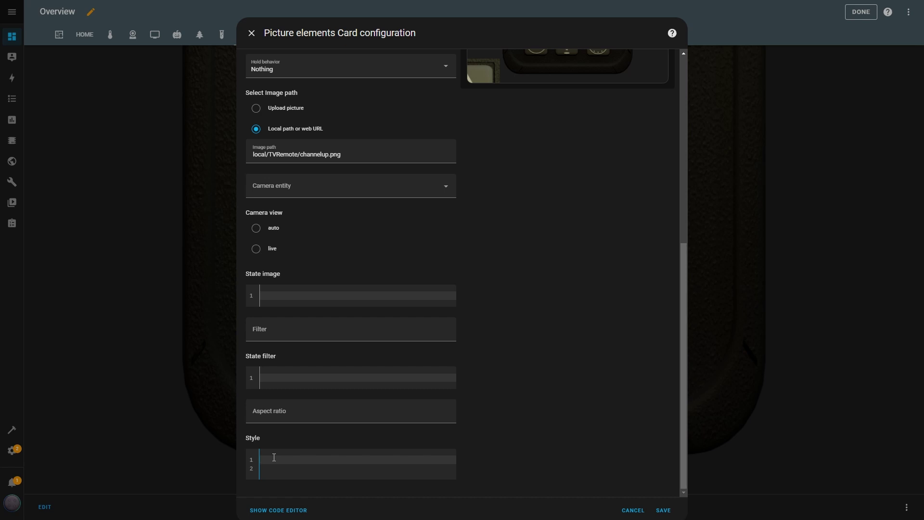
key(ctrl+v)
click(274, 423)
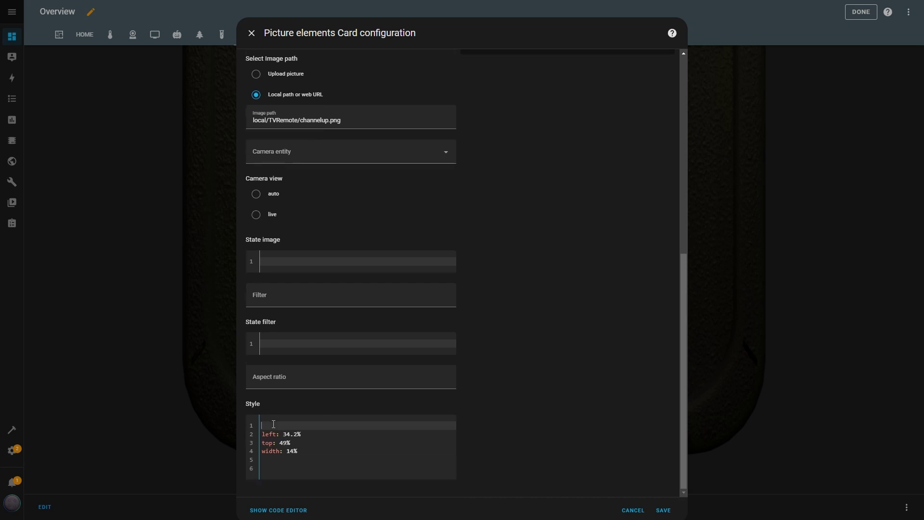
key(Delete)
scroll(508, 388, up, 10)
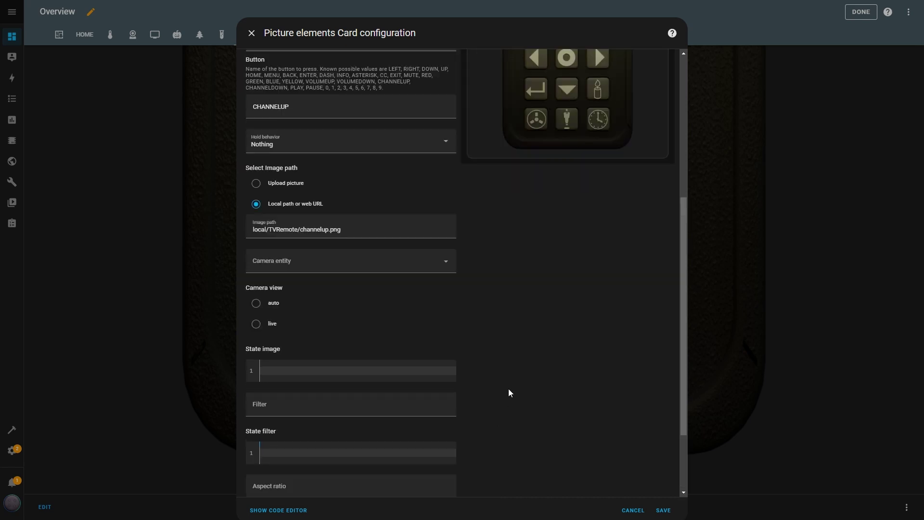
click(256, 102)
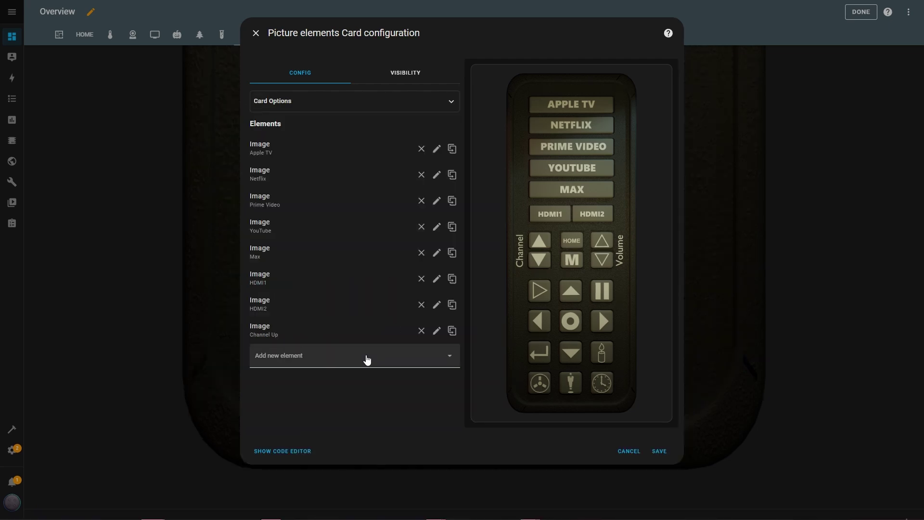
Step: Duplicate the Channel Up element and adapt the copies for further remote buttons, including one titled PLAY with button PLAY
click(454, 331)
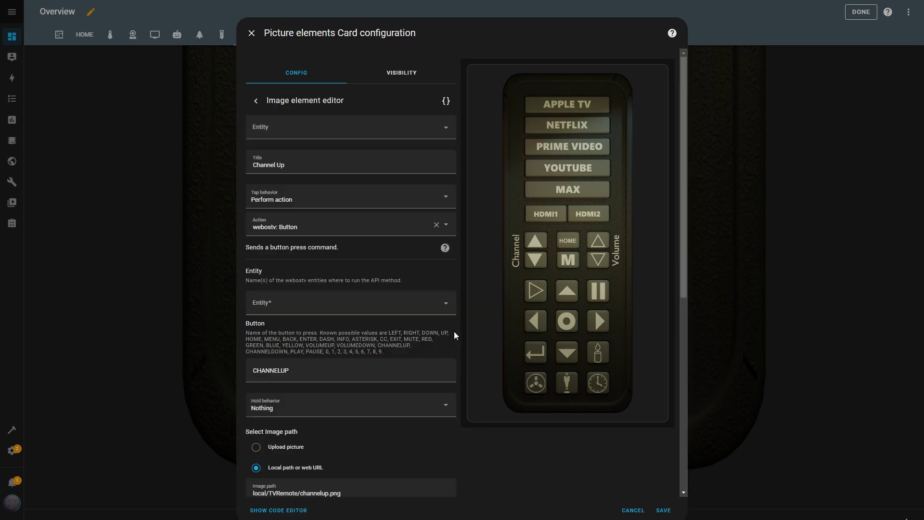
scroll(247, 298, down, 5)
scroll(289, 337, up, 5)
scroll(314, 450, down, 10)
scroll(243, 377, up, 7)
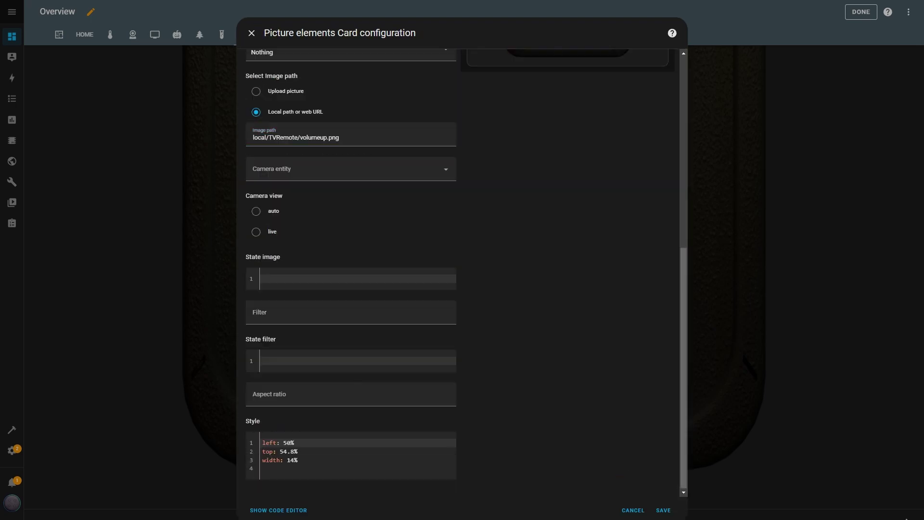
scroll(351, 288, up, 3)
click(347, 252)
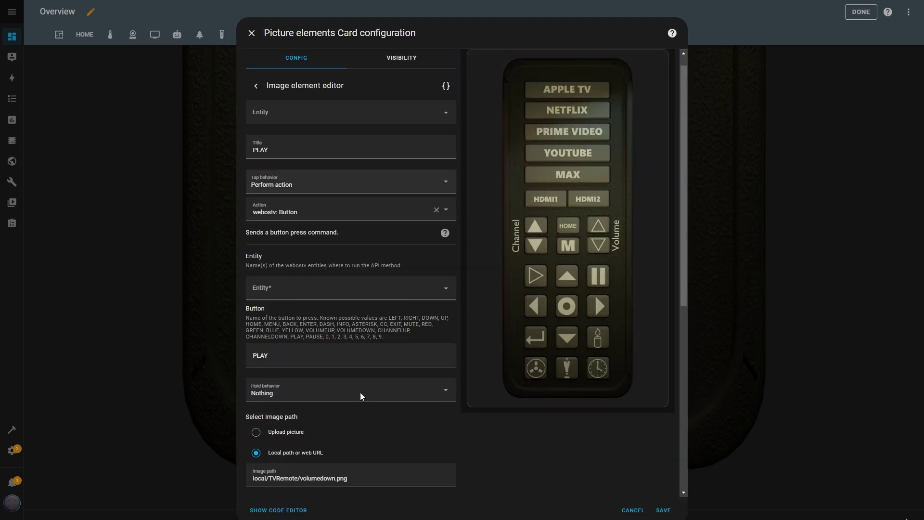
Step: Configure further copies for the remaining buttons, including RIGHT with local/TVRemote/arrowright.png and DOWN with local/TVRemote/arrowdown.png, and save the card
scroll(379, 396, down, 5)
scroll(356, 277, up, 4)
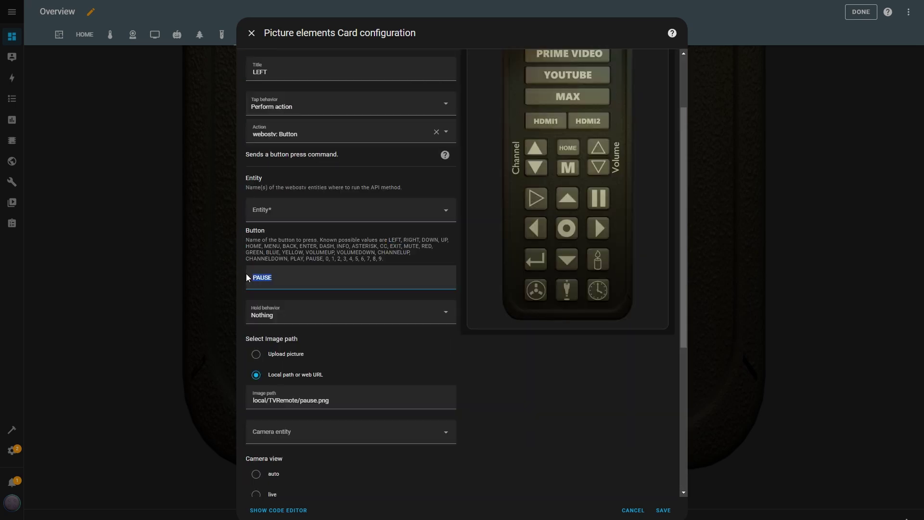
scroll(594, 238, up, 2)
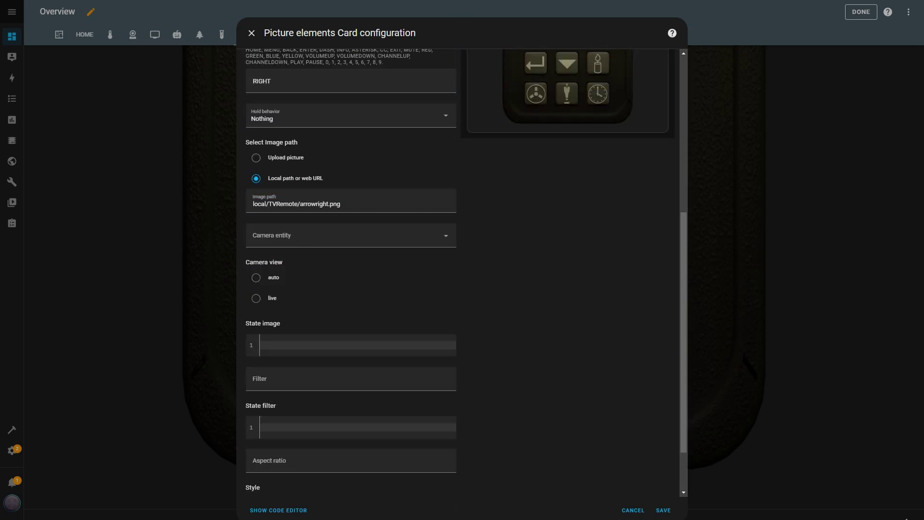
scroll(475, 319, down, 3)
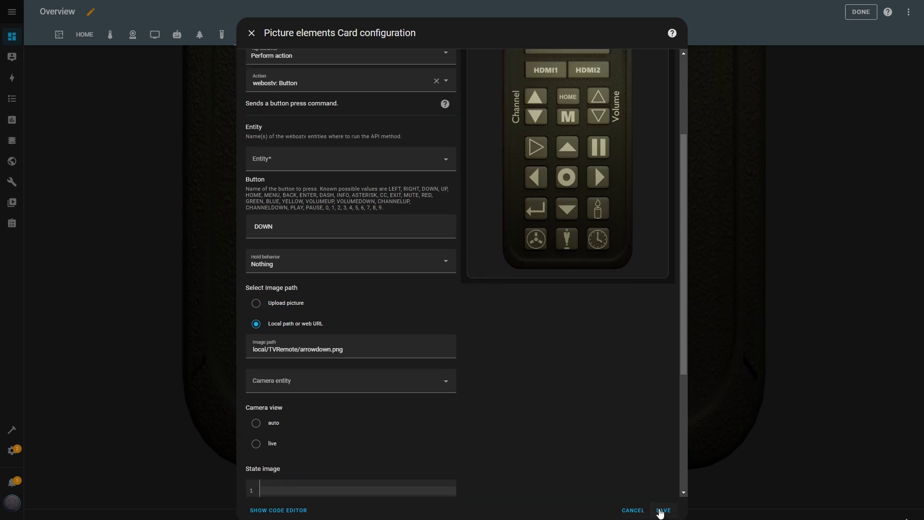
click(663, 510)
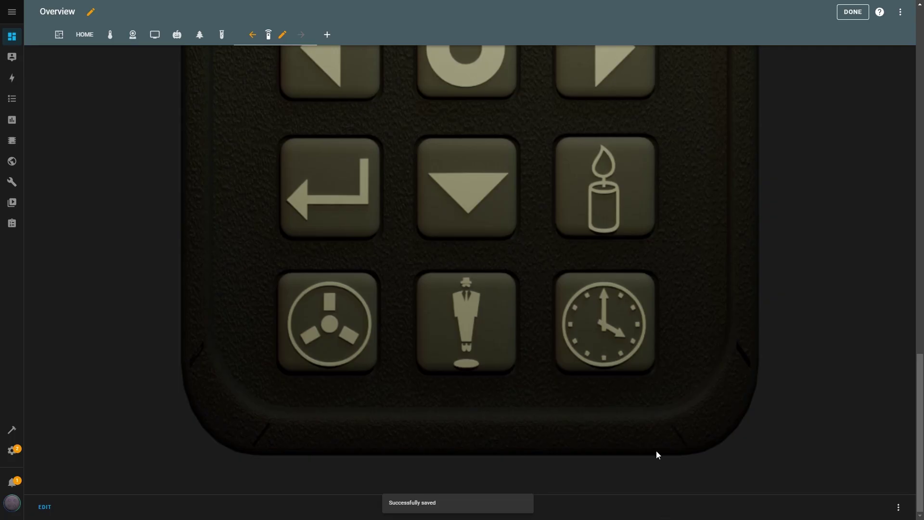
click(441, 222)
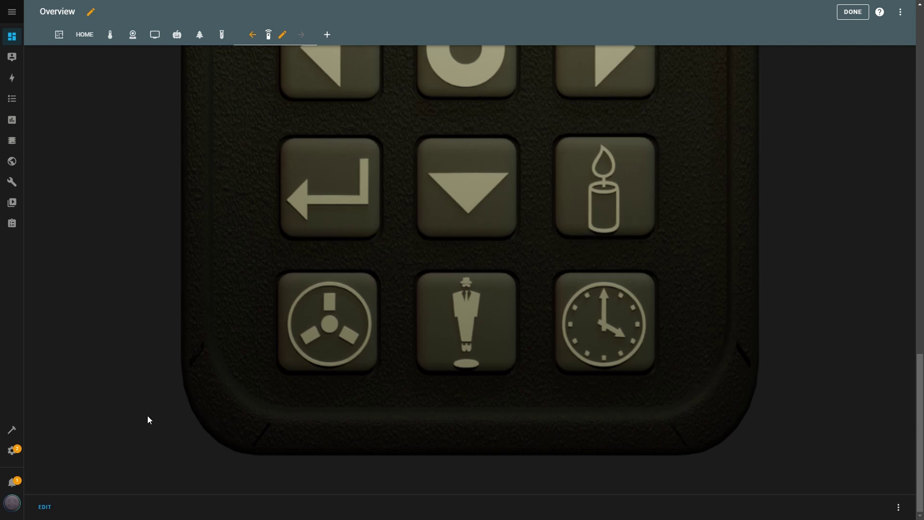
Step: Go to the scripts in the Automations & scenes settings and create a new empty script
click(13, 452)
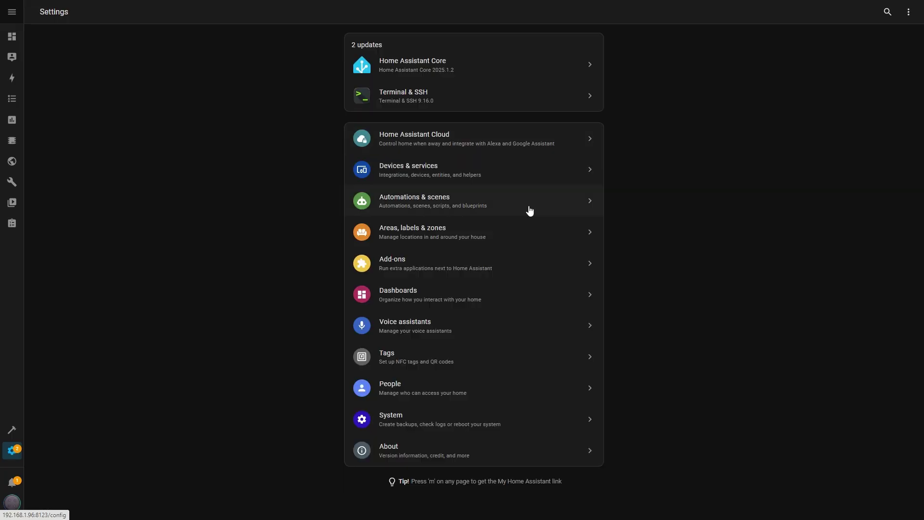
click(413, 201)
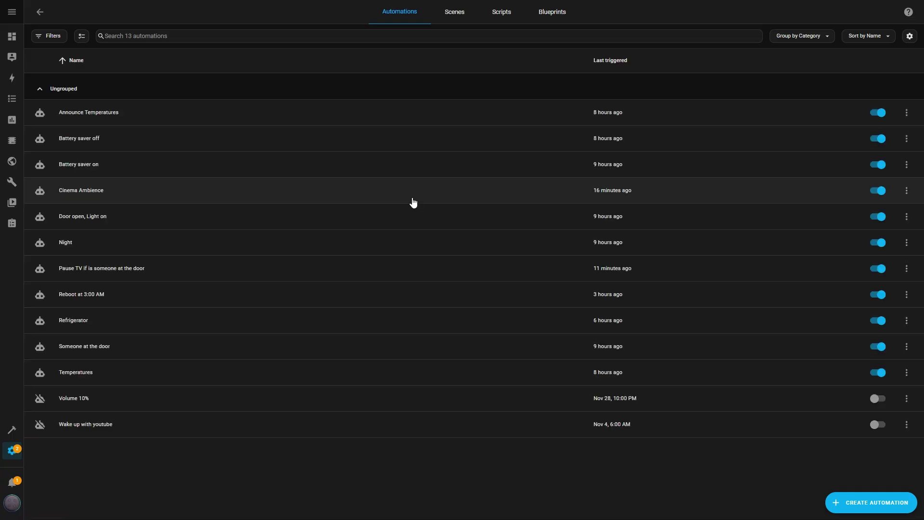
click(511, 17)
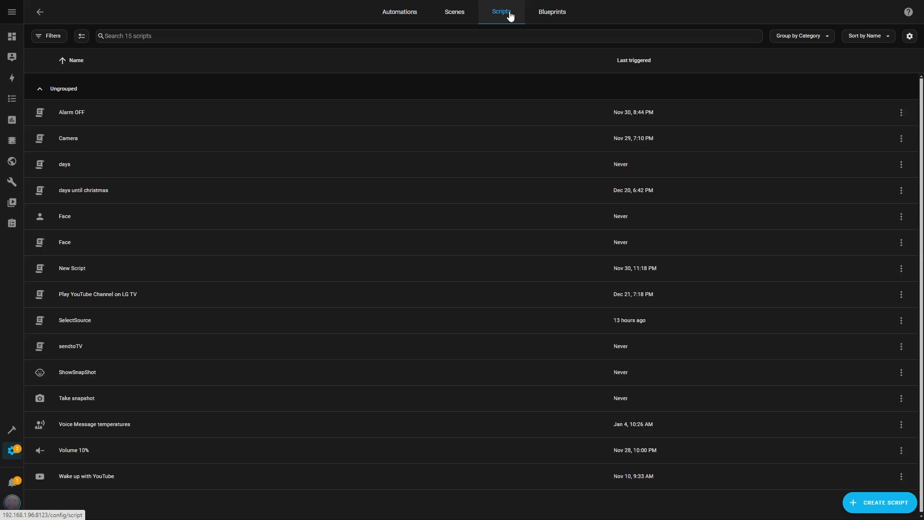
click(874, 503)
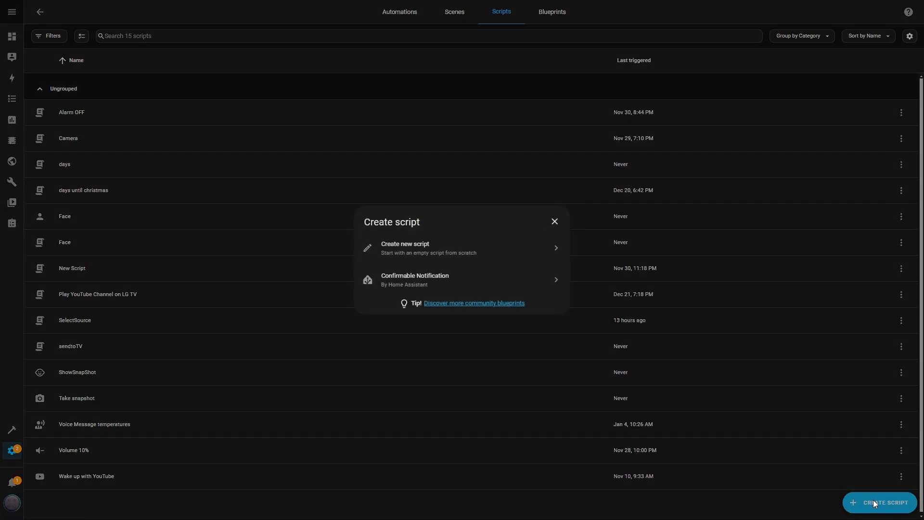
click(406, 251)
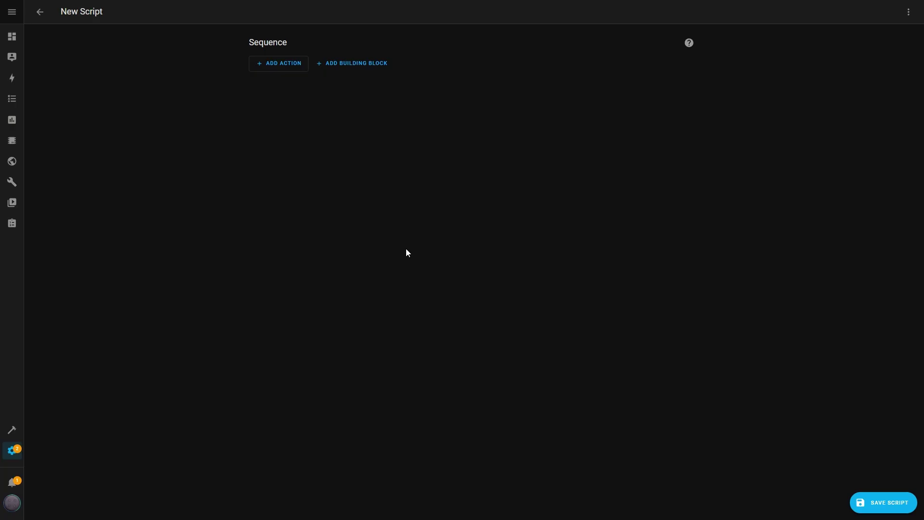
Step: Add a Switch: Turn on action to the script and target the Wall lamp entity
click(276, 65)
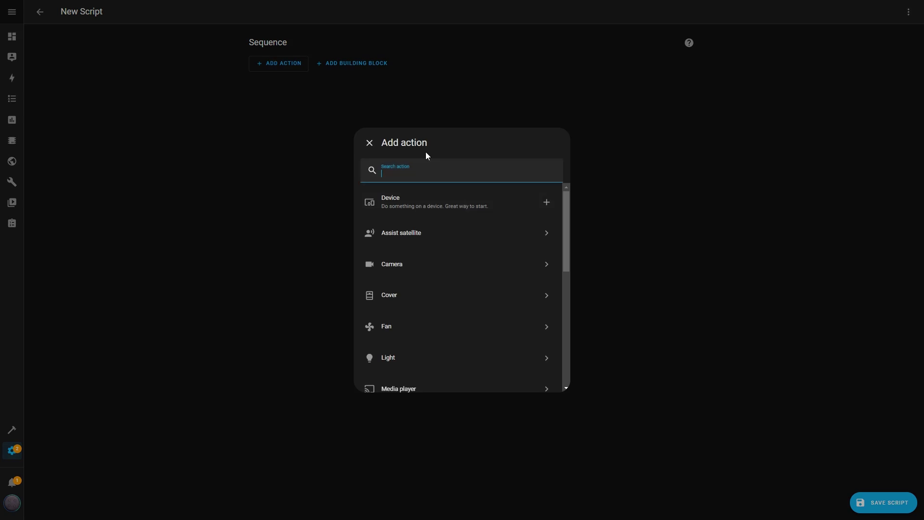
text(swit)
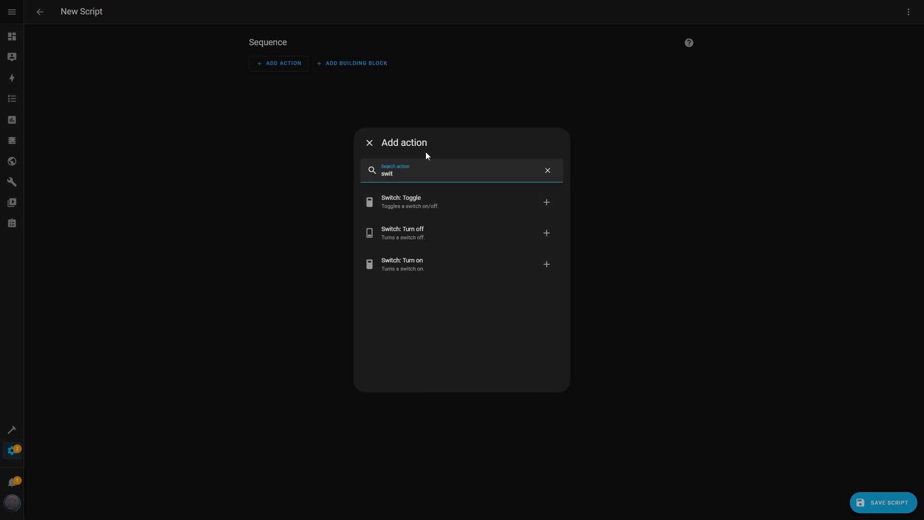
click(422, 268)
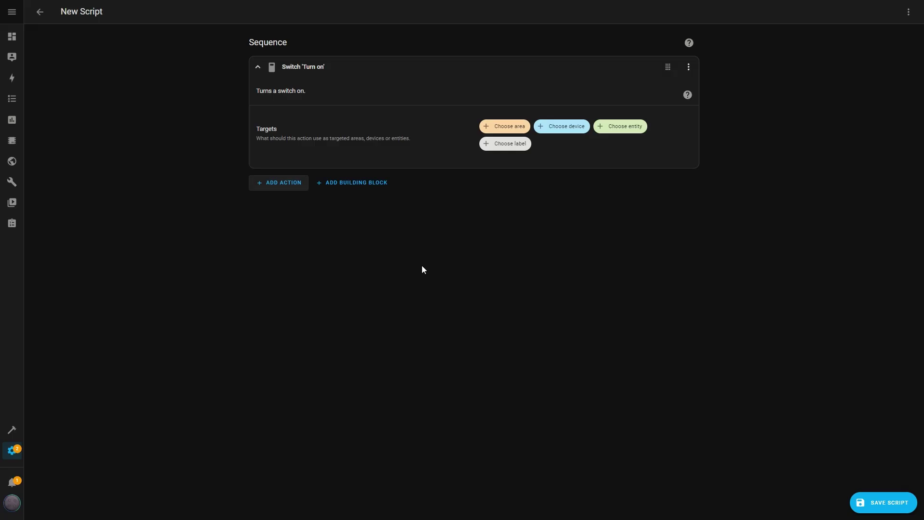
click(621, 126)
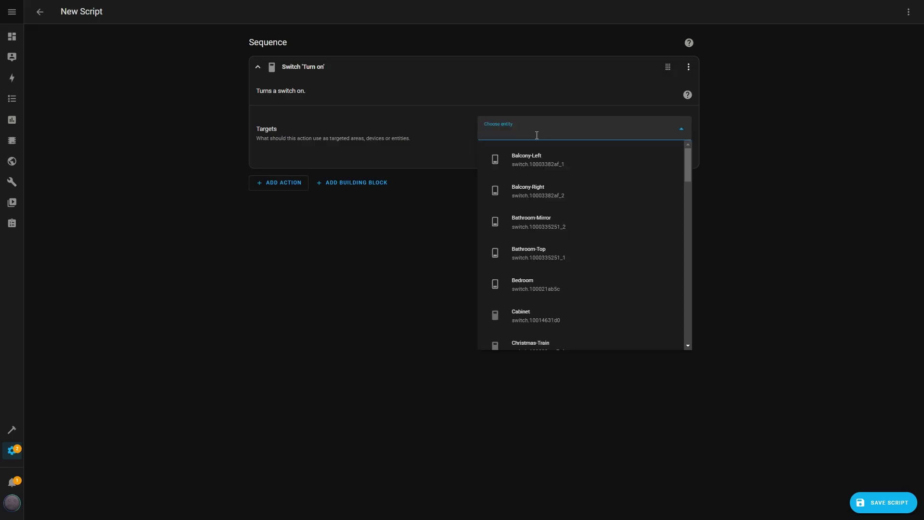
text(wal)
click(535, 155)
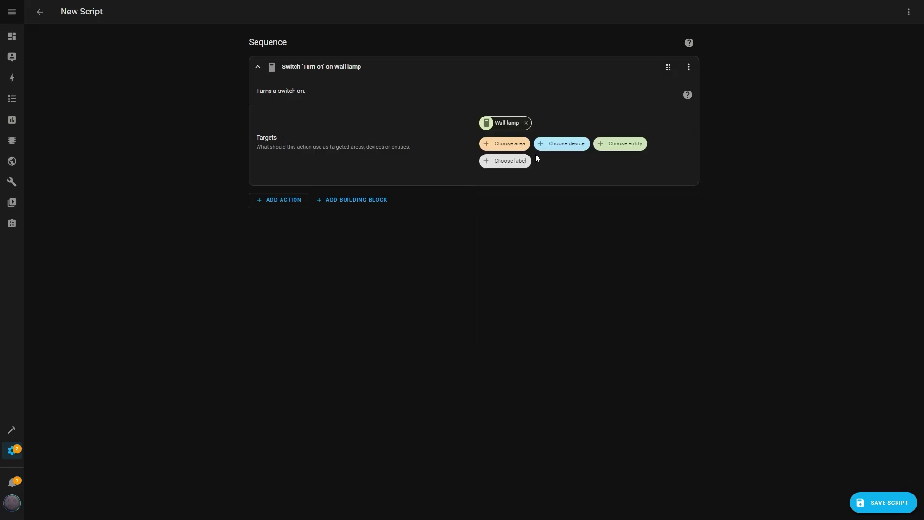
Step: Add a Switch: Turn off action to the script and target the Living room entity
click(284, 200)
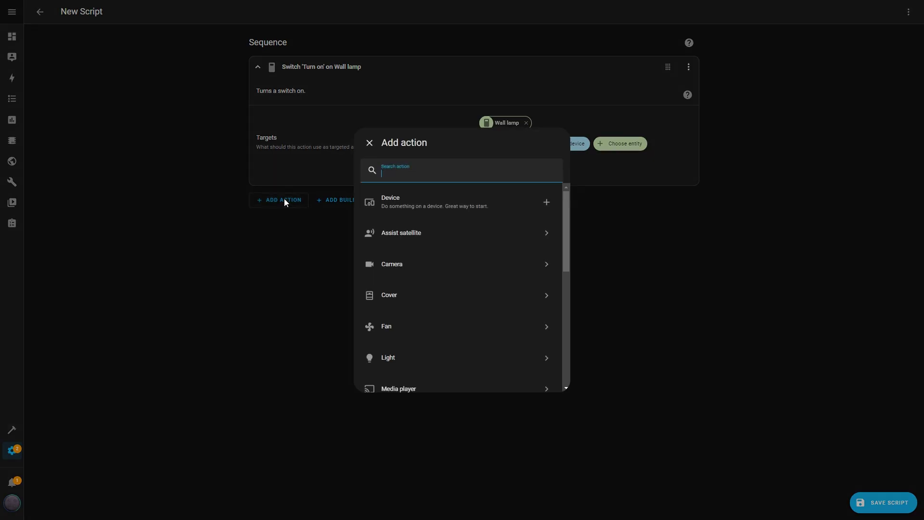
text(swi)
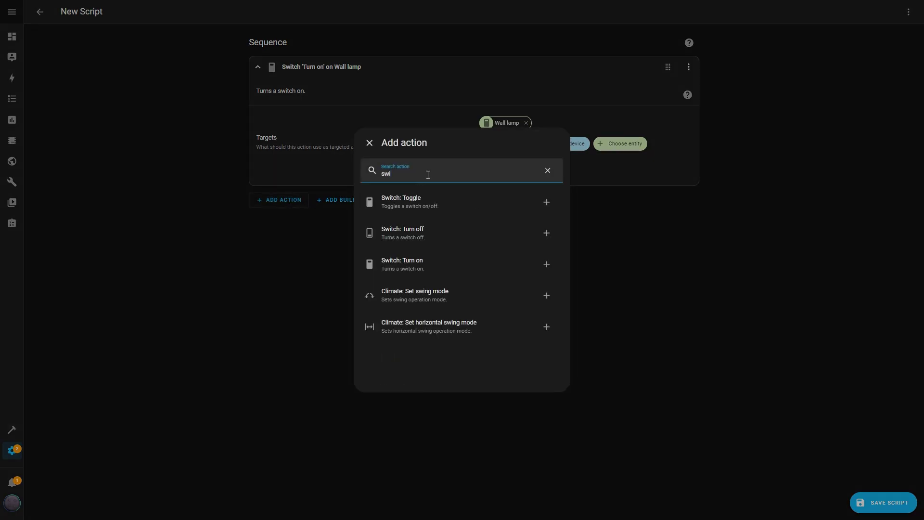
click(431, 238)
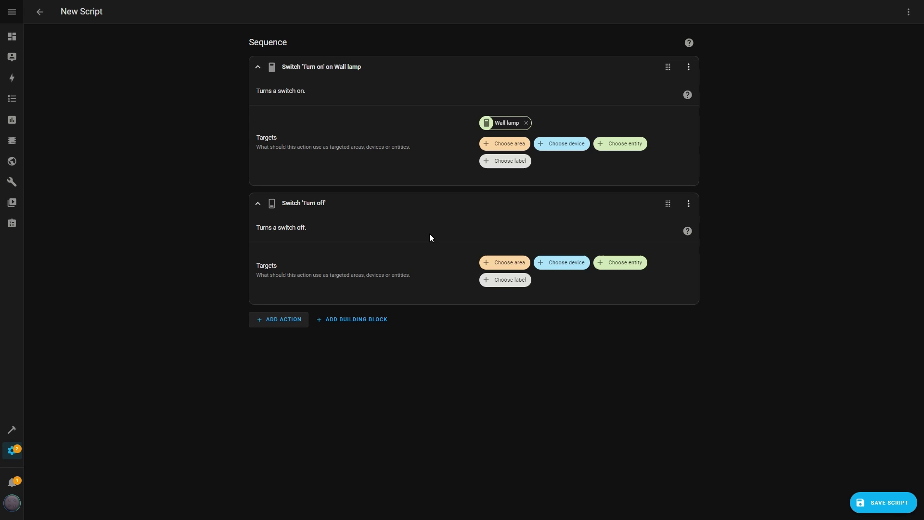
click(643, 264)
text(livi)
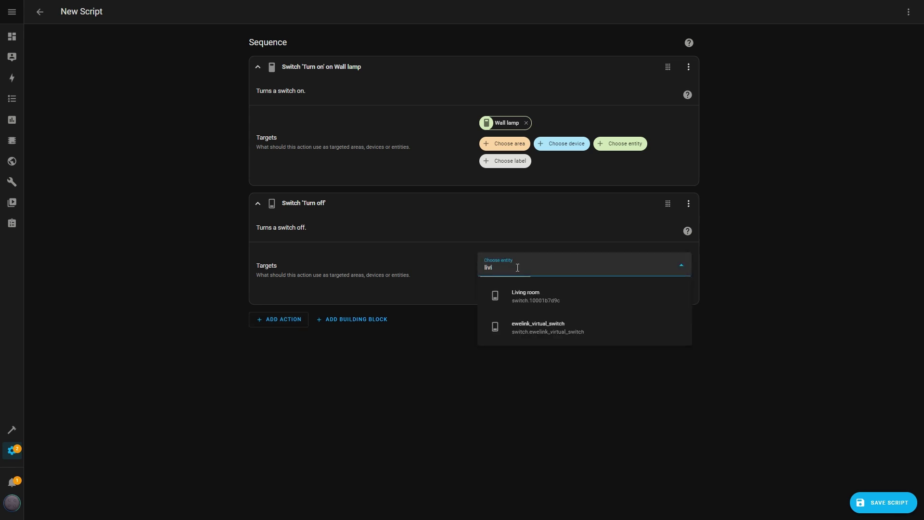
click(548, 298)
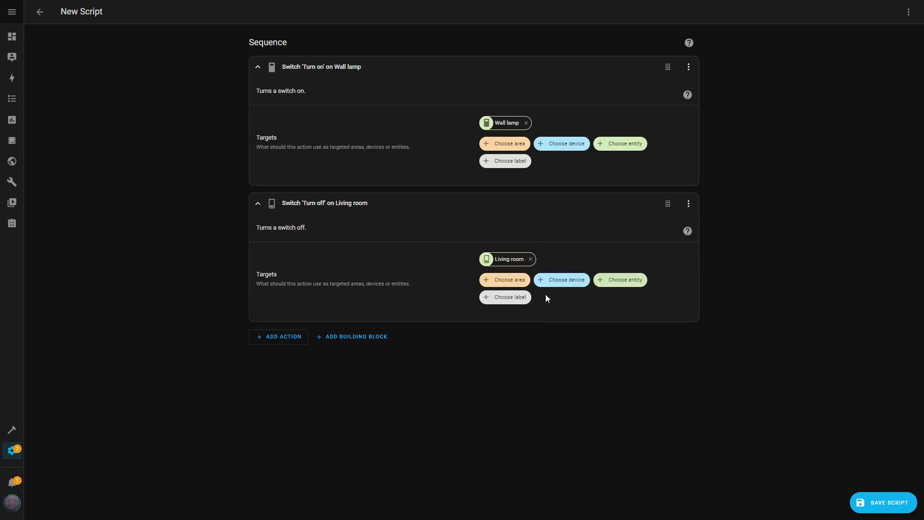
Step: Save the script under the name Ambient Light with the mdi:lightbulb icon
click(885, 503)
text(Am)
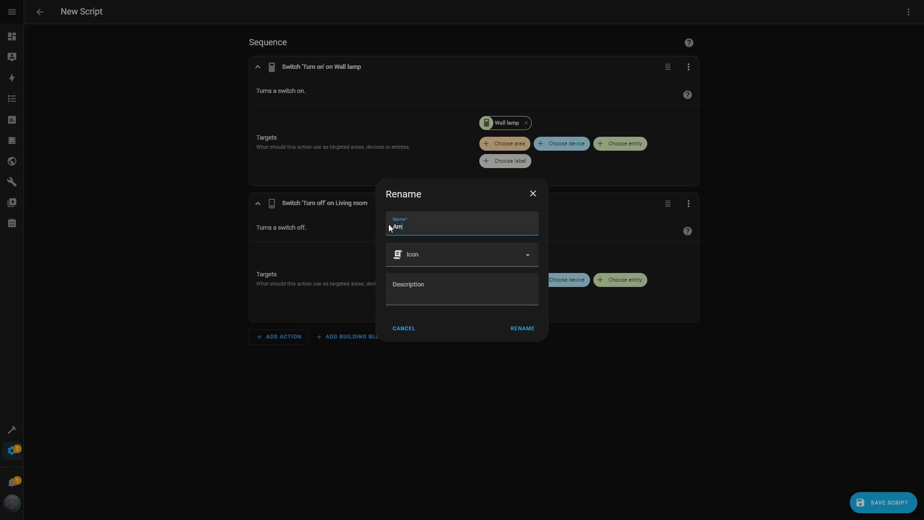
text(bient Light)
click(504, 255)
text(bulb)
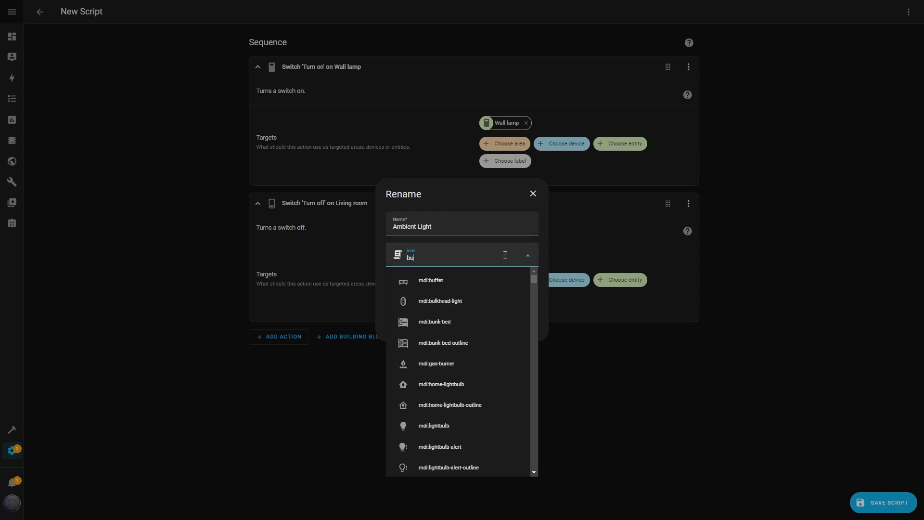
click(416, 284)
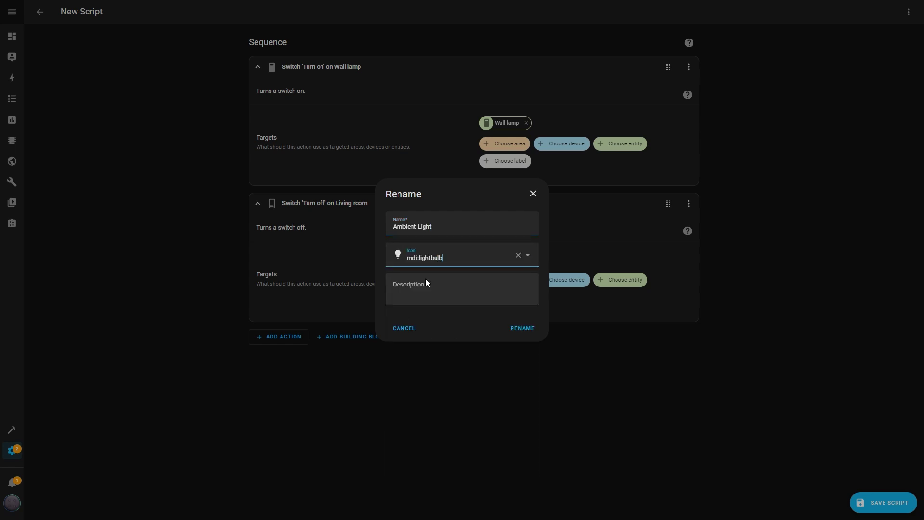
click(521, 331)
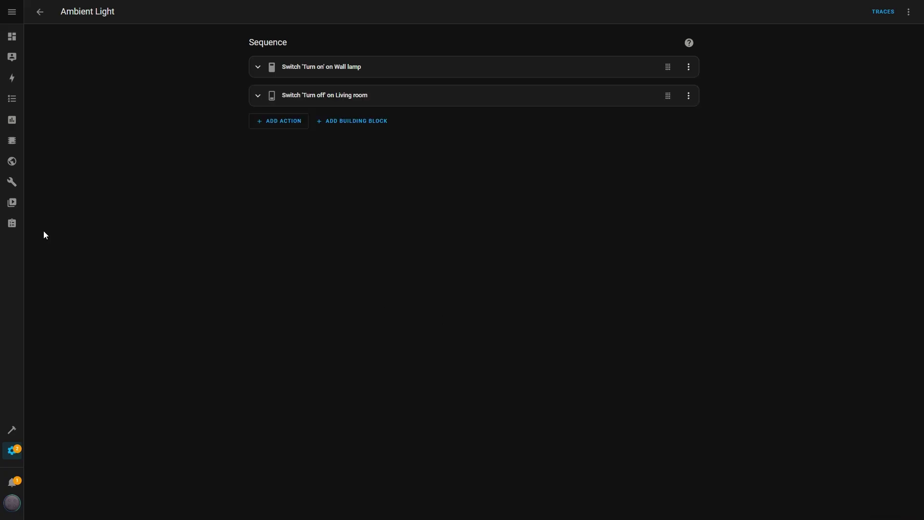
Step: Open the TV remote view's Picture elements card for editing and add a new Image element
click(12, 37)
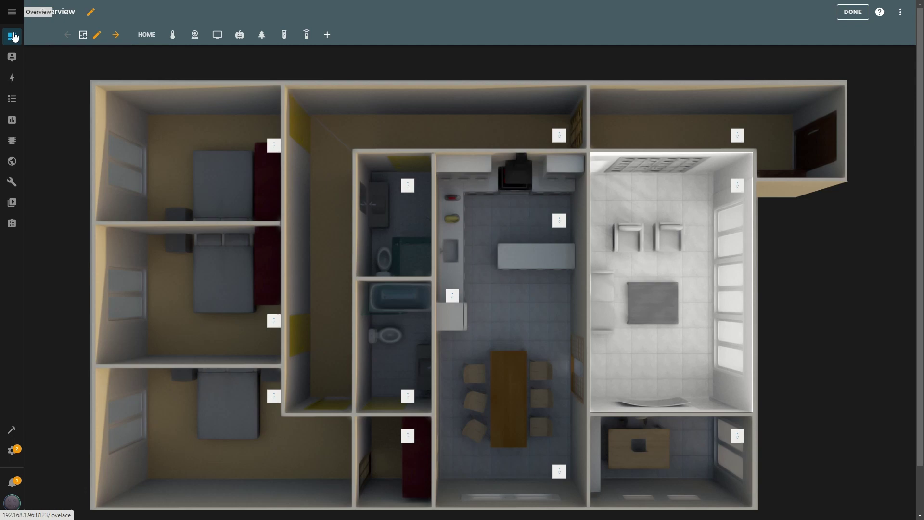
click(306, 38)
scroll(309, 426, down, 12)
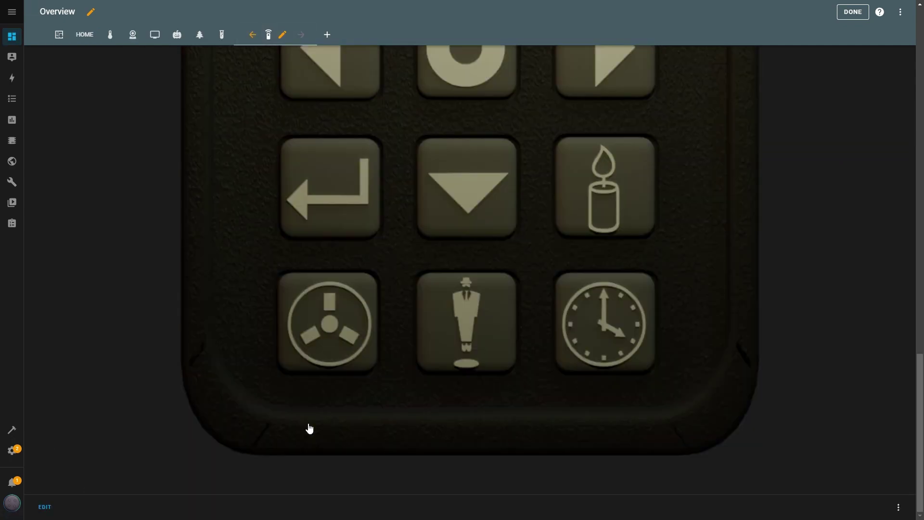
click(53, 510)
scroll(403, 446, down, 10)
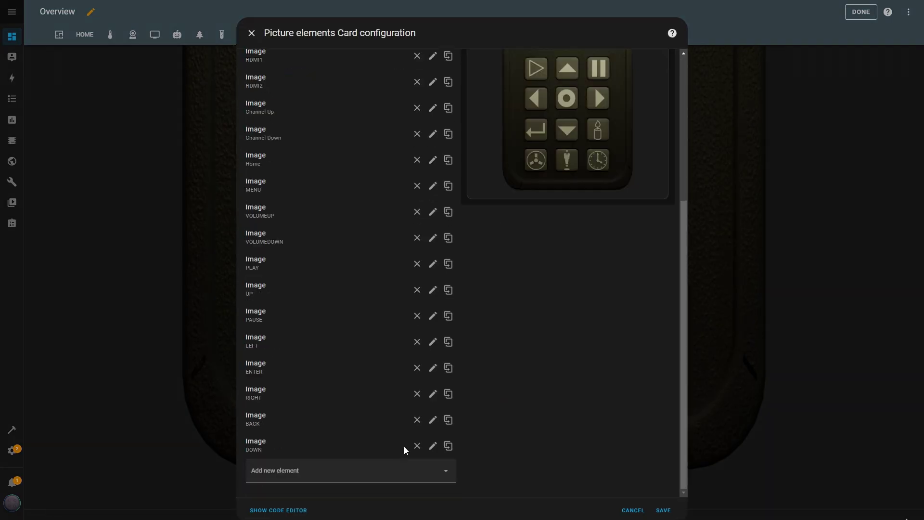
click(445, 470)
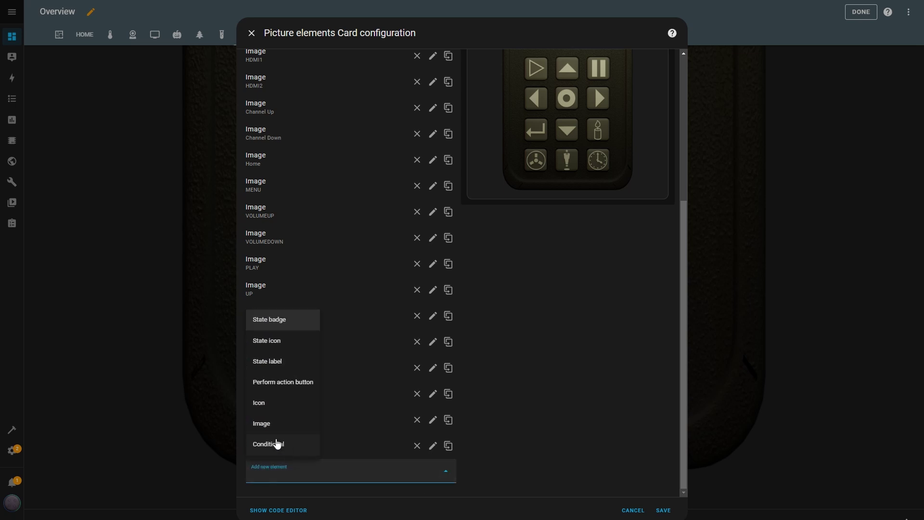
click(268, 426)
Step: Set the new Image element's entity to the Ambient Light script and its tap behavior to Toggle
scroll(439, 352, up, 5)
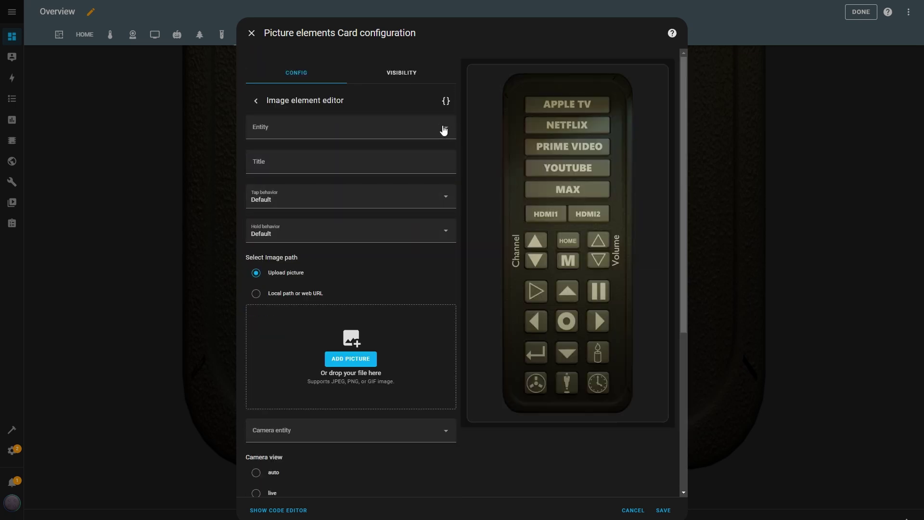
click(376, 128)
text(ambi)
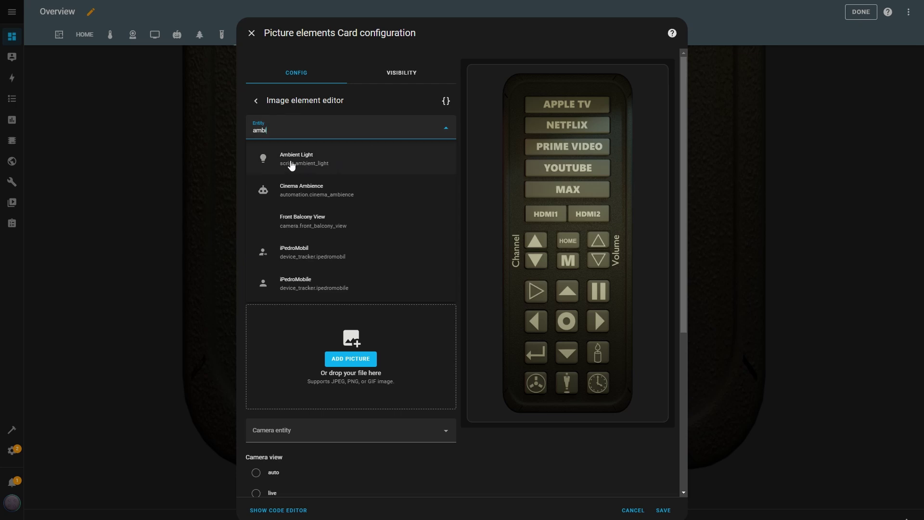
click(288, 161)
click(451, 200)
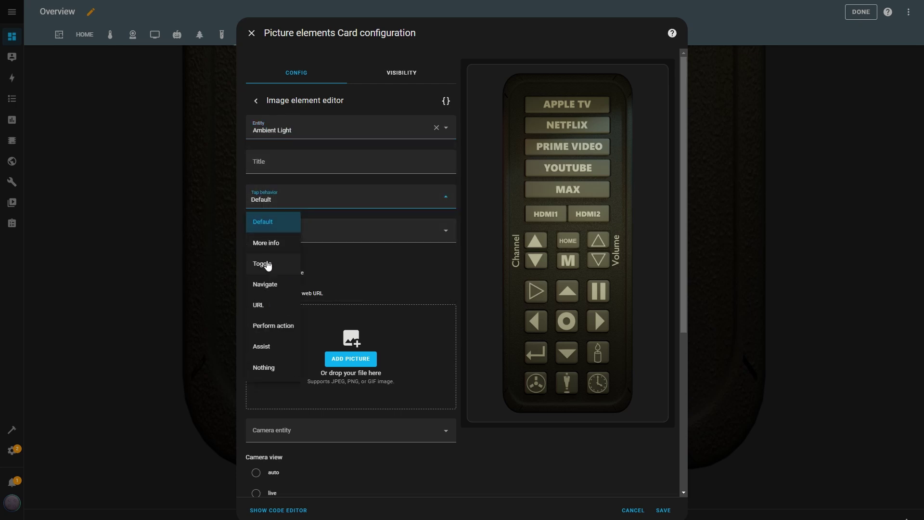
click(268, 264)
Step: Title the Image element Ambient Light and set its hold behavior to Nothing
click(248, 140)
key(ctrl+c)
click(269, 165)
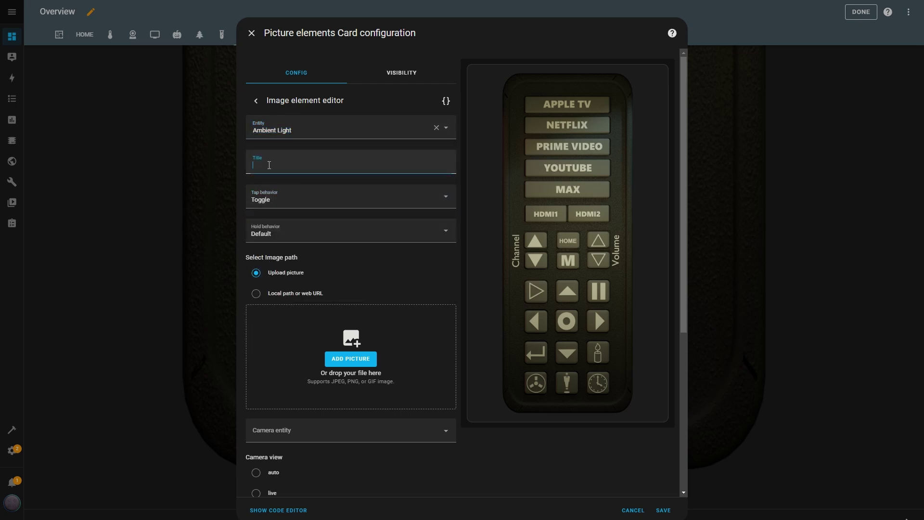
key(ctrl+v)
click(407, 235)
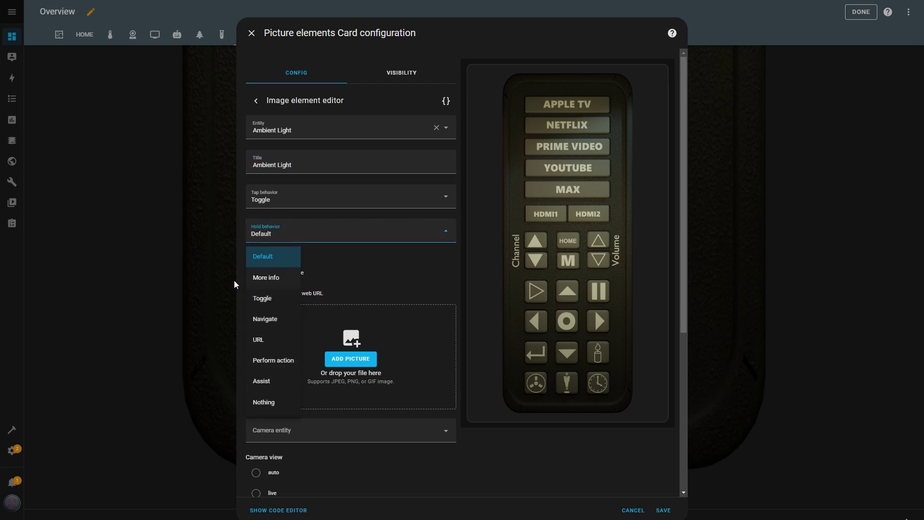
click(275, 403)
Step: Set the element's local image path to local/TVRemote/lights.png and its state image to "off": local/TVRemote/lights.png
click(257, 294)
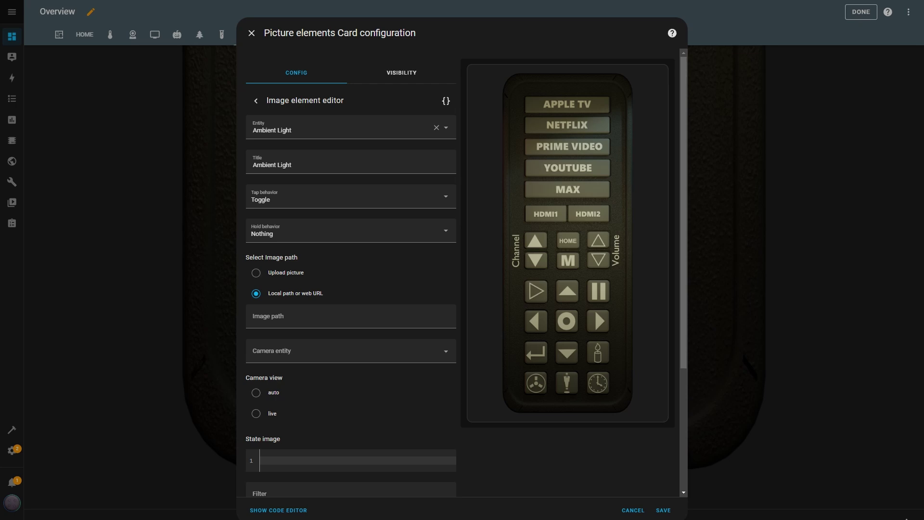
click(330, 316)
click(337, 354)
scroll(303, 274, down, 3)
click(292, 286)
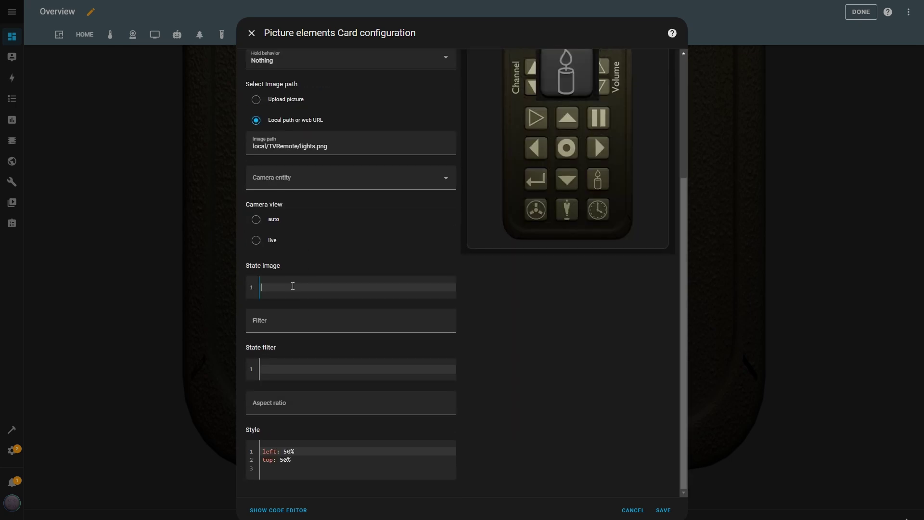
text("off": local/TVRemote/lights.png)
Step: Set the element's style to left: 65.3%, top: 80.5%, width: 13.7%, then save the card and test the candle button
drag(299, 464, 260, 450)
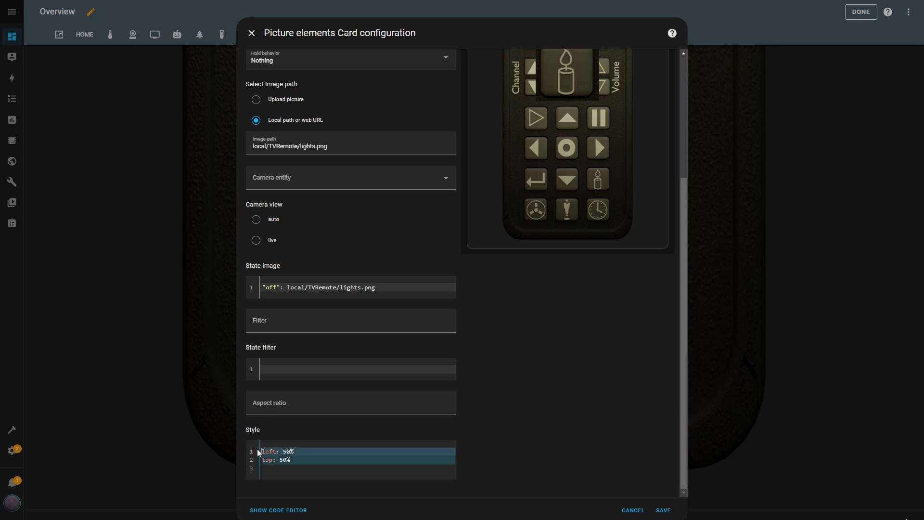
text(left: 65.3% top: 80.5% width: 13.7%)
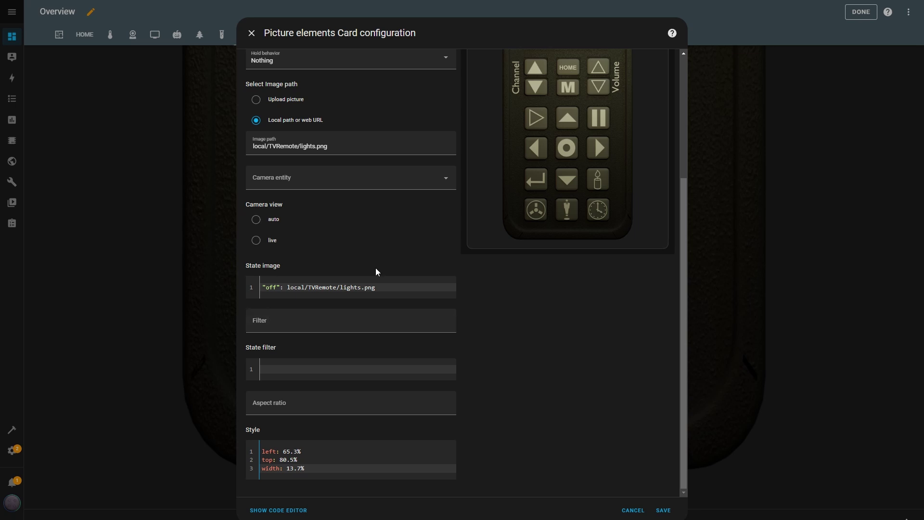
click(663, 510)
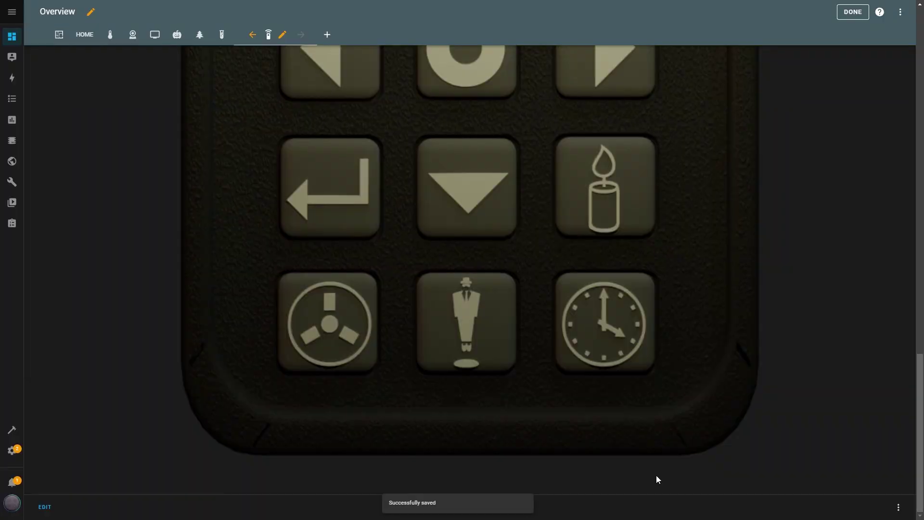
click(614, 191)
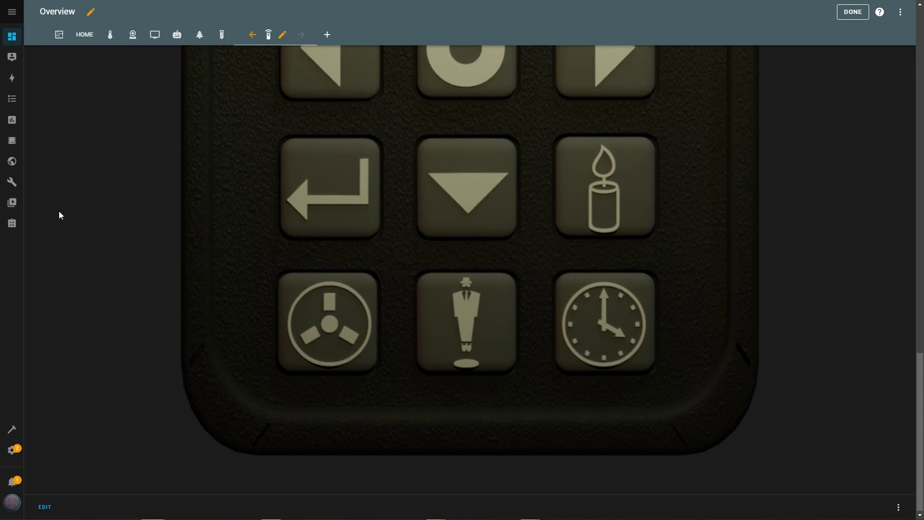
Step: Open configuration.yaml in the file configurator and check it for the wake_on_lan: line
click(13, 182)
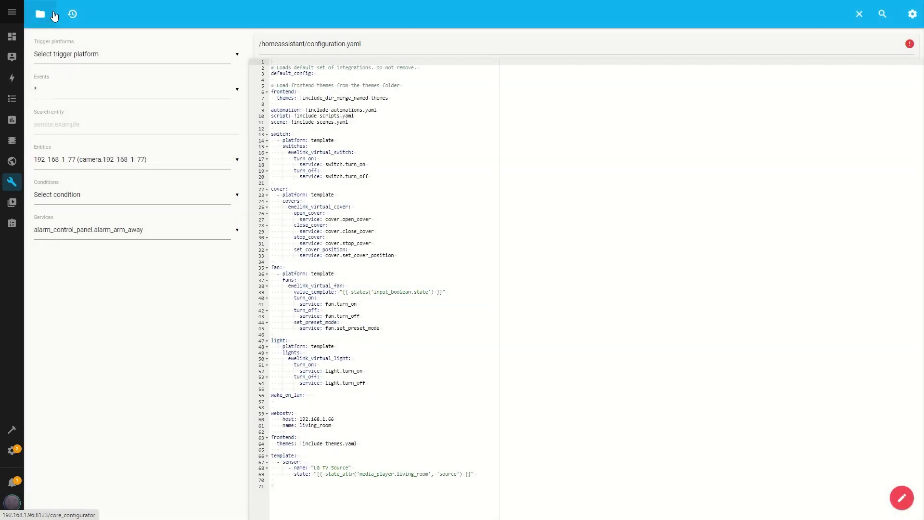
click(42, 15)
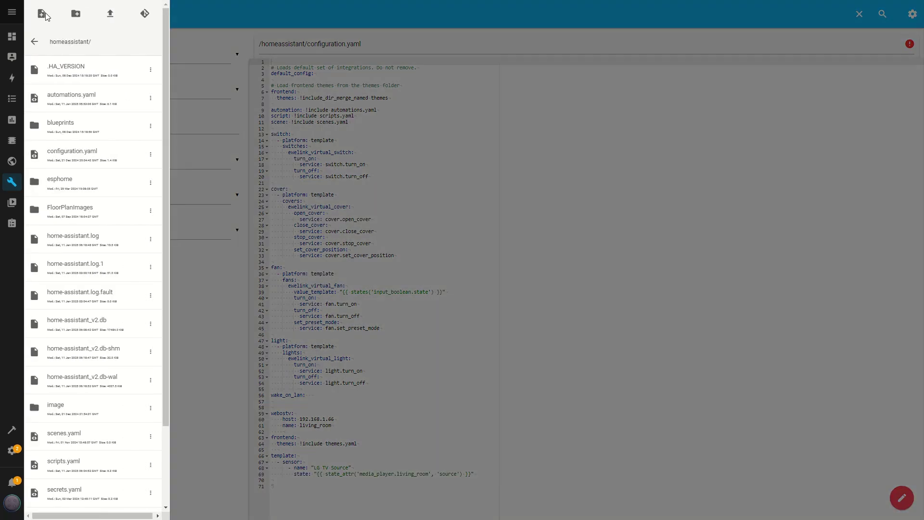
click(83, 154)
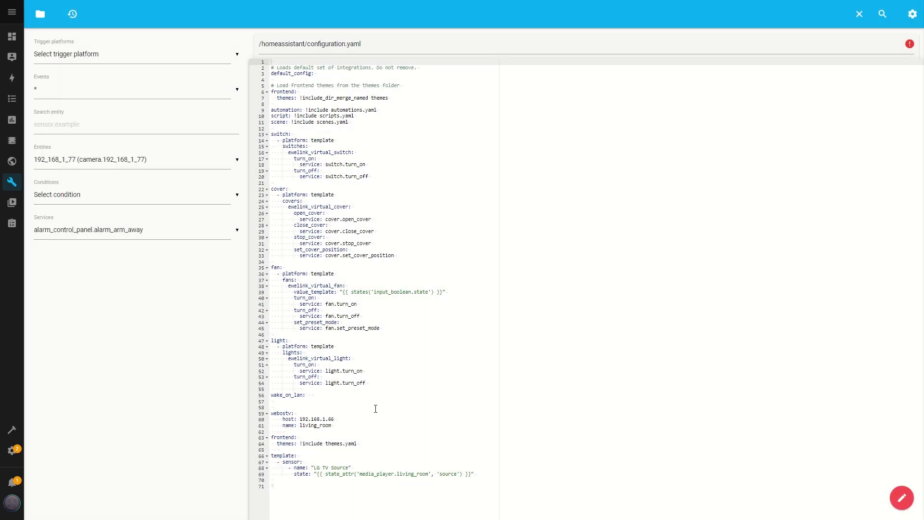
drag(350, 394, 267, 396)
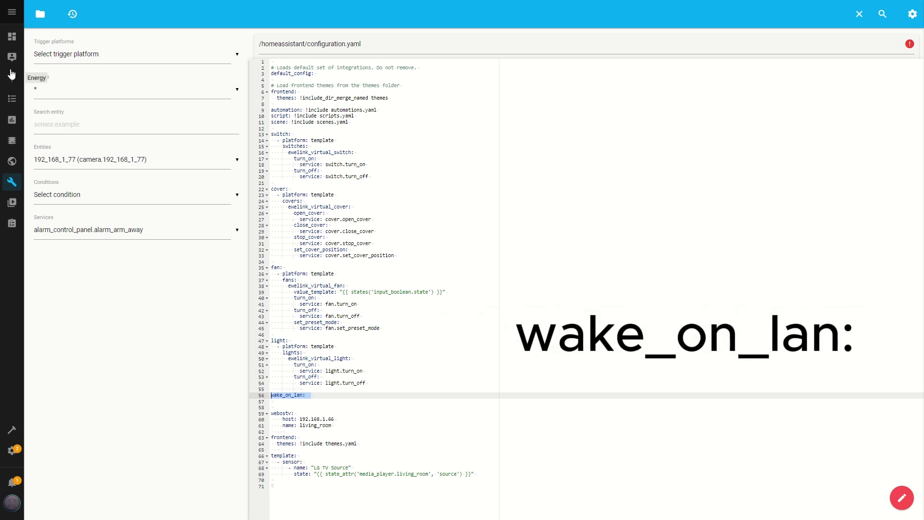
Step: Return to the TV remote view, edit its Picture elements card and add a Conditional element
click(13, 42)
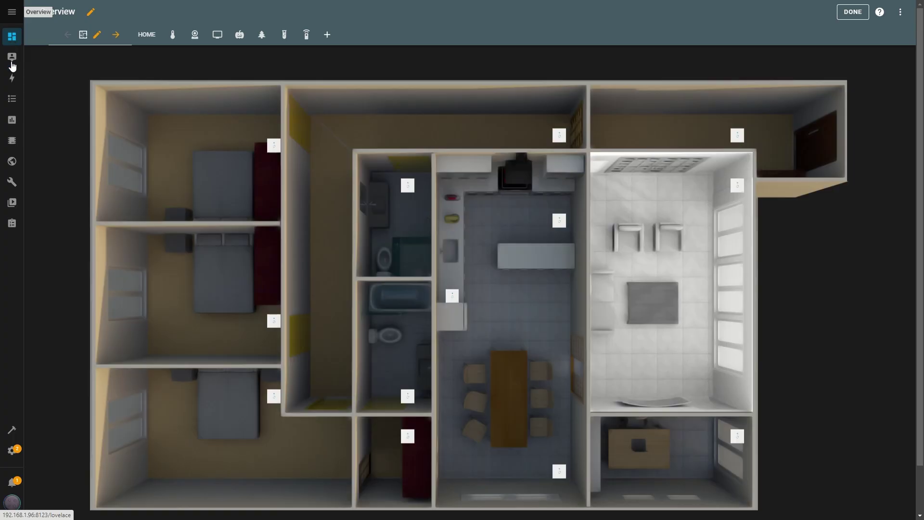
click(307, 39)
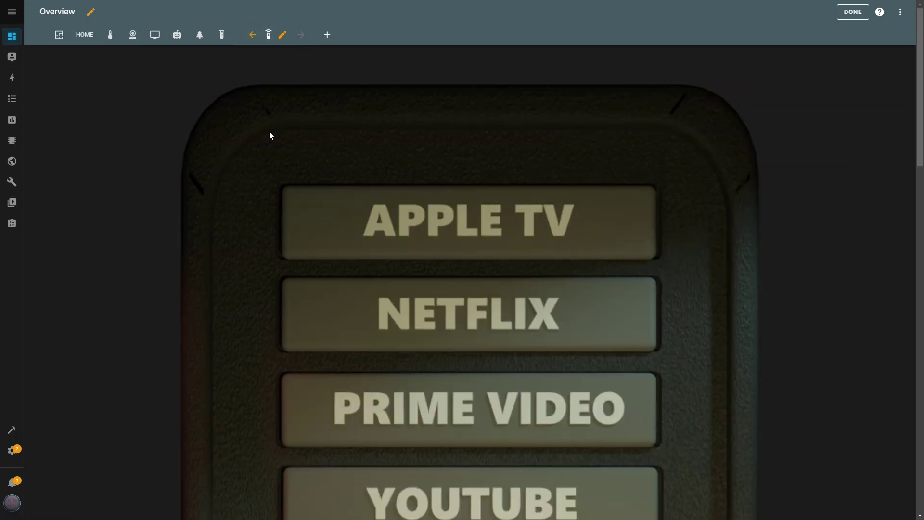
scroll(232, 367, down, 15)
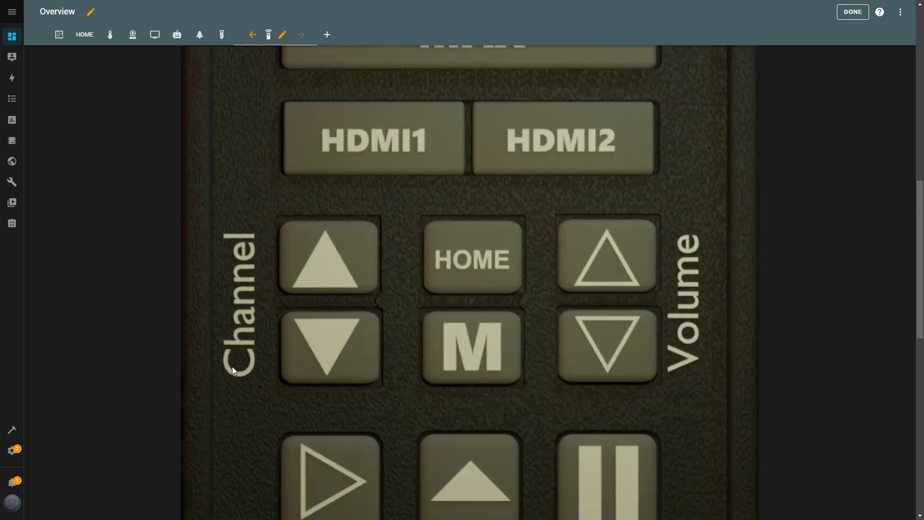
scroll(231, 366, down, 1)
click(59, 501)
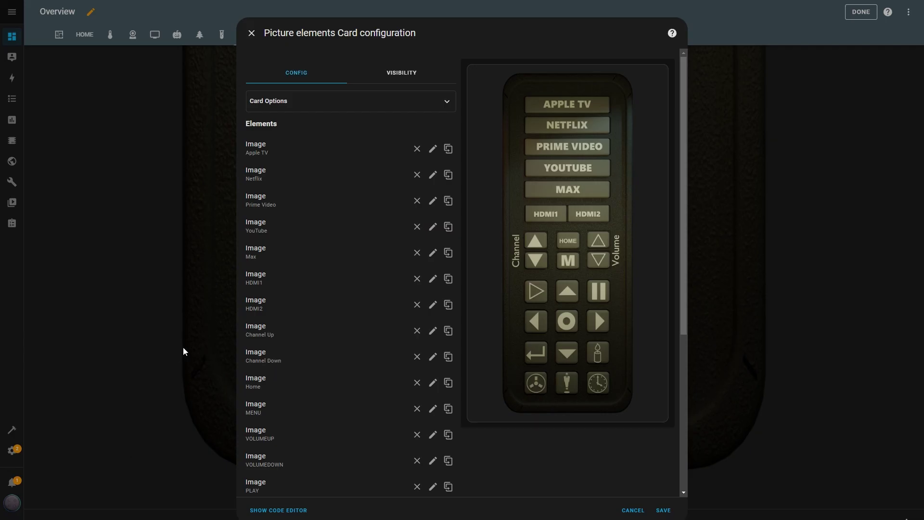
scroll(447, 476, down, 5)
click(446, 474)
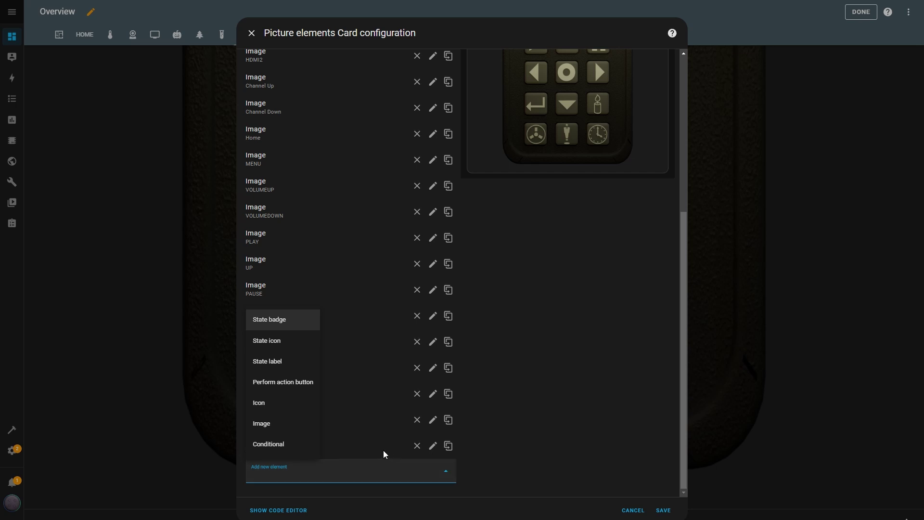
click(275, 444)
Step: Title the Conditional element PowerOn and add an Entity state condition requiring Living room TV to be Off
click(292, 128)
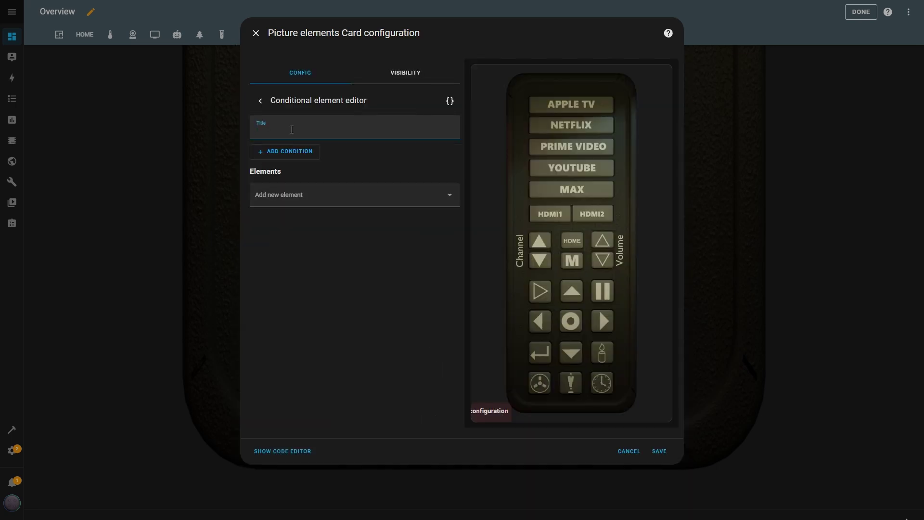
text(PowerOn)
click(269, 152)
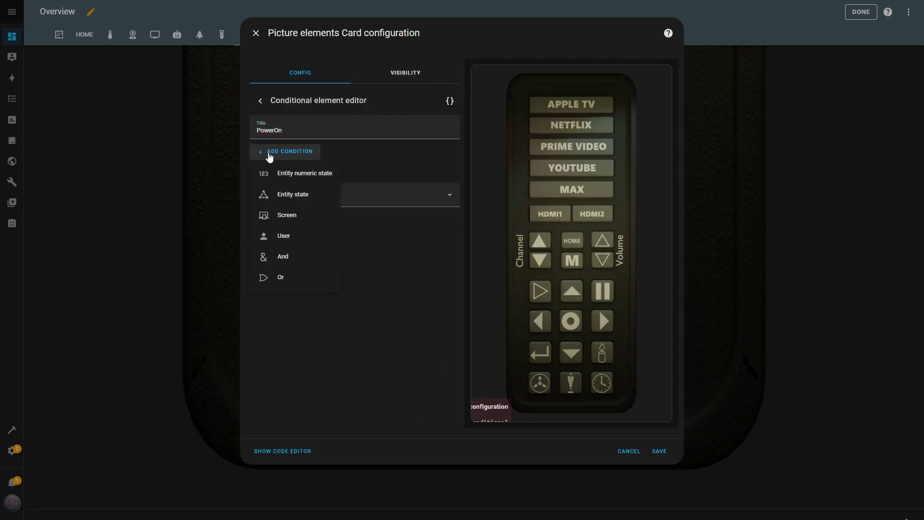
click(303, 195)
click(436, 189)
text(livi)
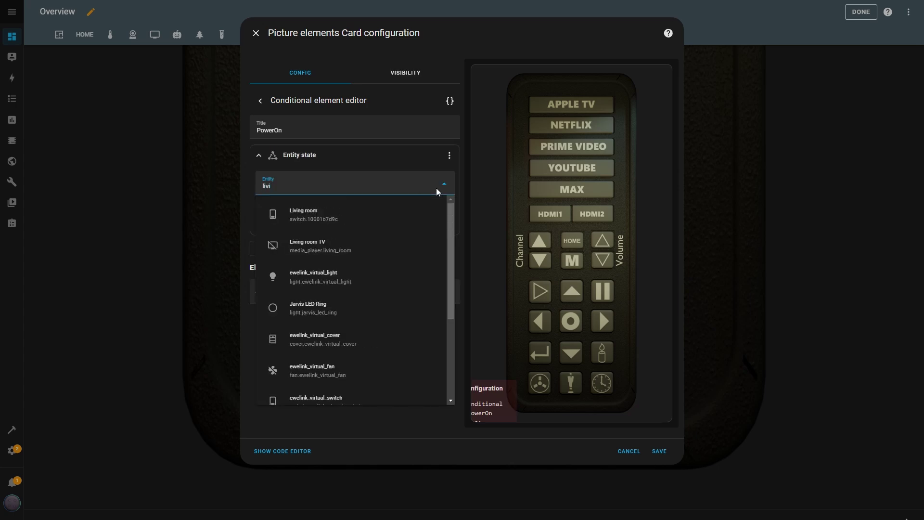
click(305, 247)
click(445, 225)
click(372, 239)
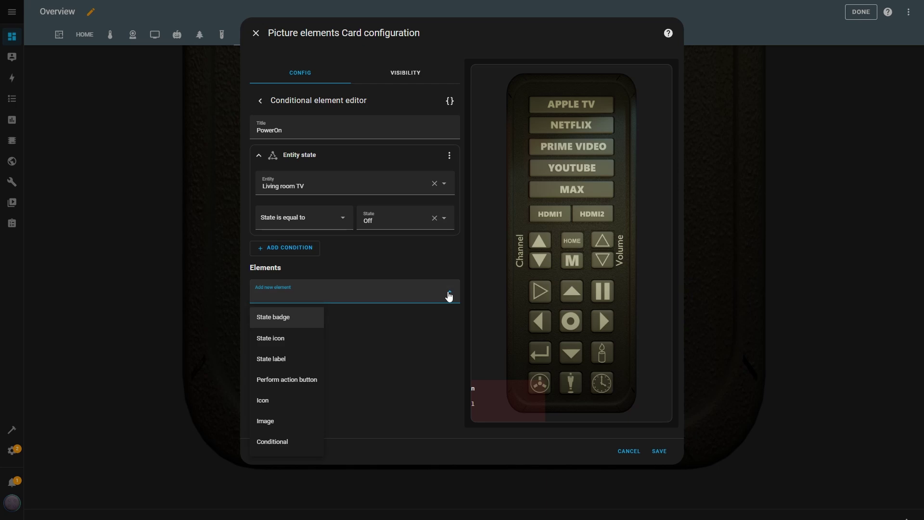
Step: Add an Image element inside PowerOn whose tap performs Wake on LAN: Send magic packet, using the TV's MAC address
click(266, 421)
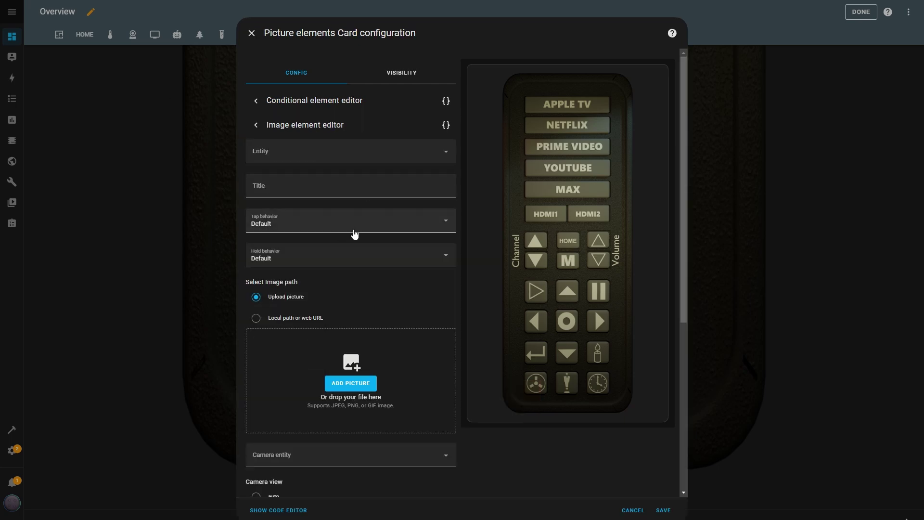
click(354, 229)
click(273, 302)
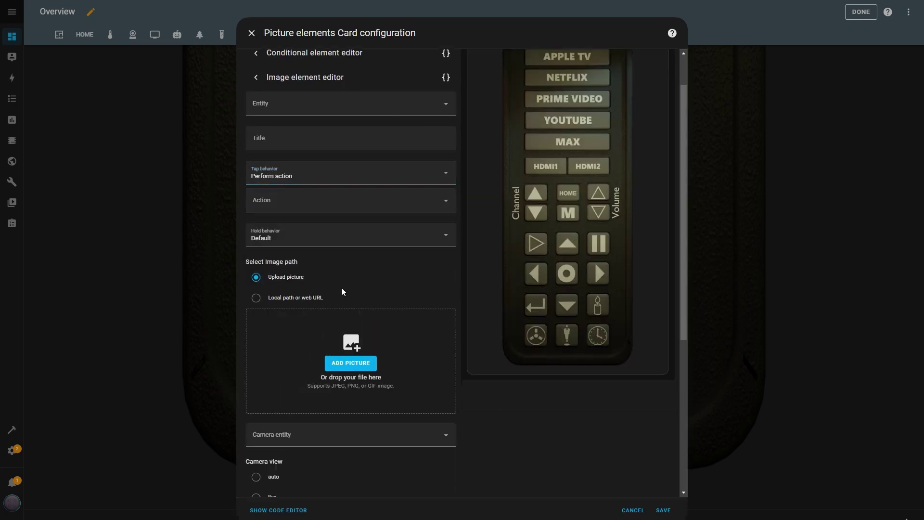
click(433, 200)
text(wak)
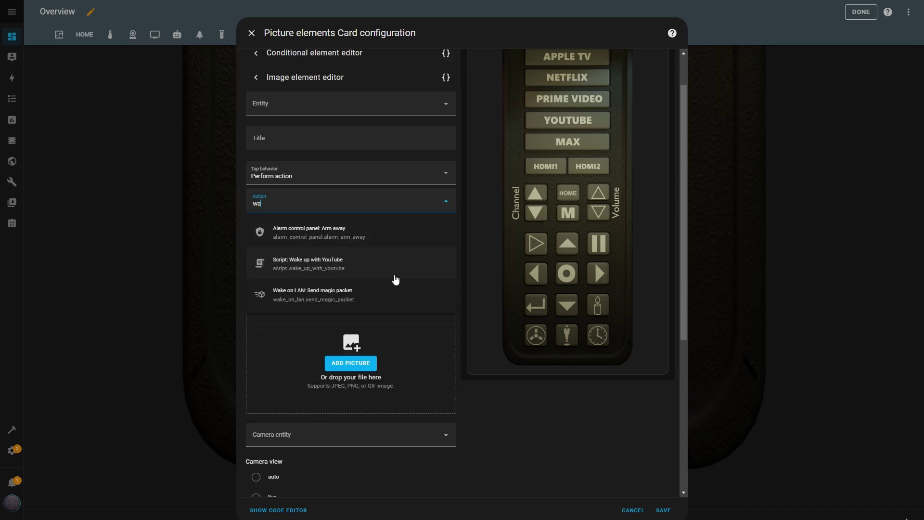
click(336, 268)
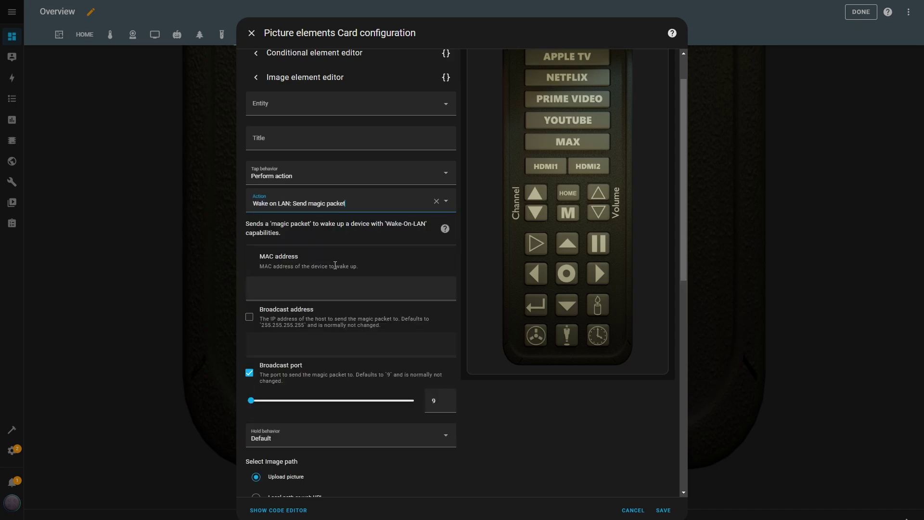
click(378, 280)
text(75:94:7D:05:E5:0C)
Step: Use the local path /local/TVRemote/power.png for the PowerOn image and edit its style to define position and width
scroll(347, 298, down, 6)
click(255, 208)
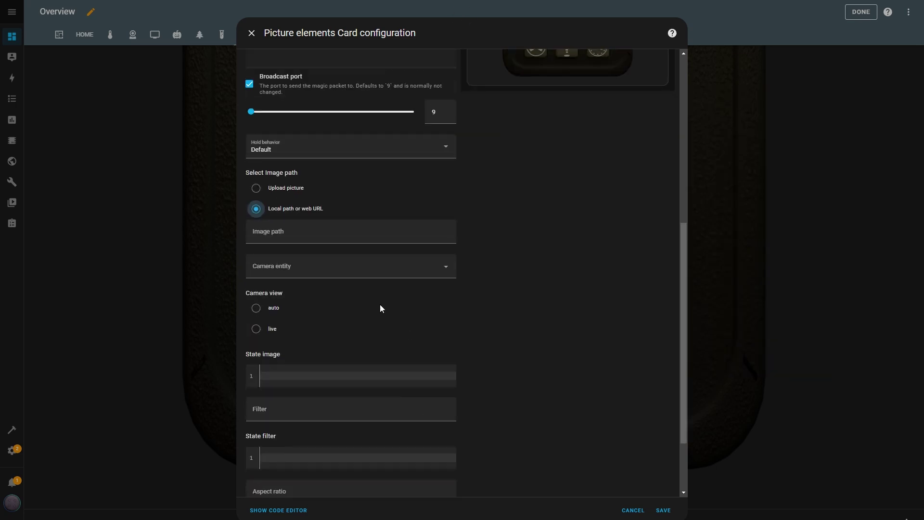
click(281, 239)
text(/local/TVRemote/power.png)
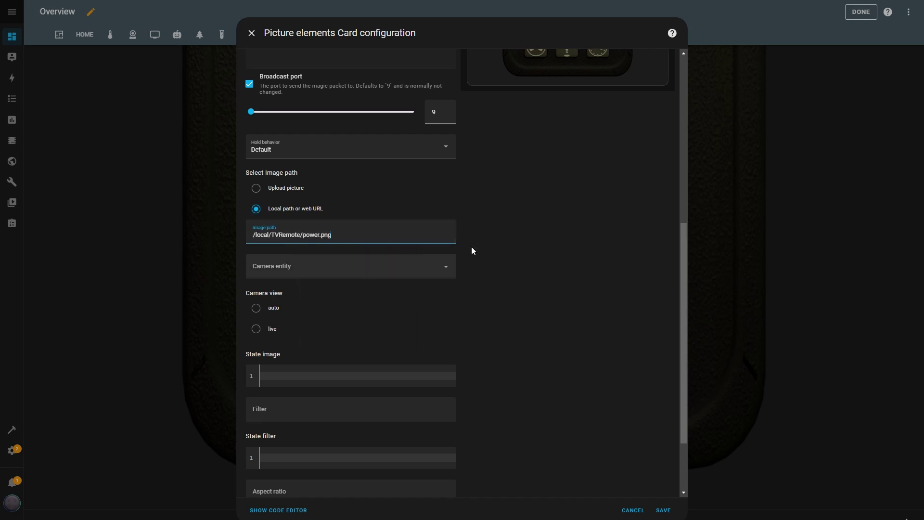
scroll(472, 250, down, 2)
drag(303, 458, 268, 447)
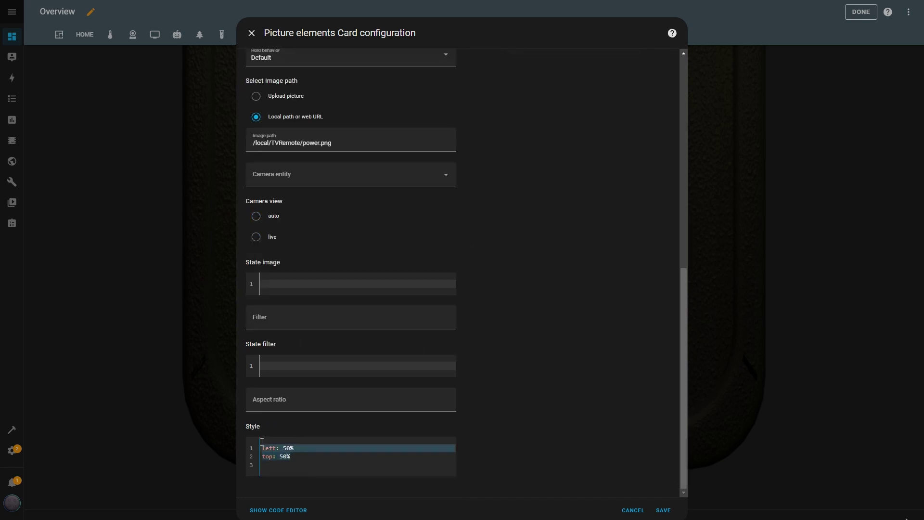
text(left: 50% top: 50% width: 11.5%)
Step: Go back to the card's element list and add another Conditional element titled PowerOFF
scroll(559, 346, up, 10)
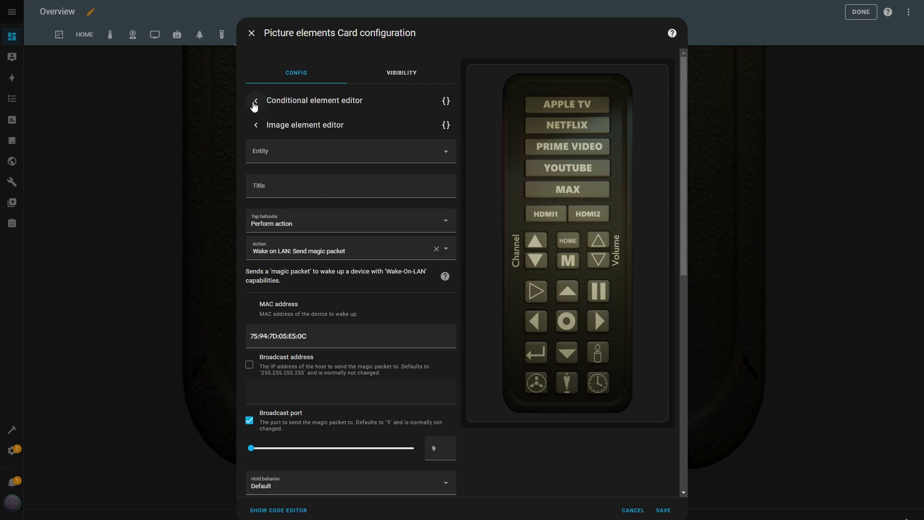
click(255, 102)
scroll(369, 390, down, 10)
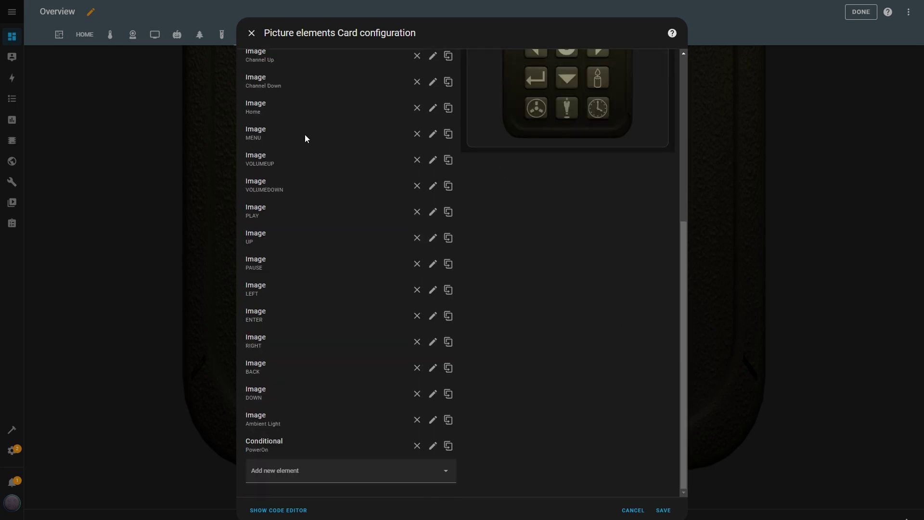
click(443, 472)
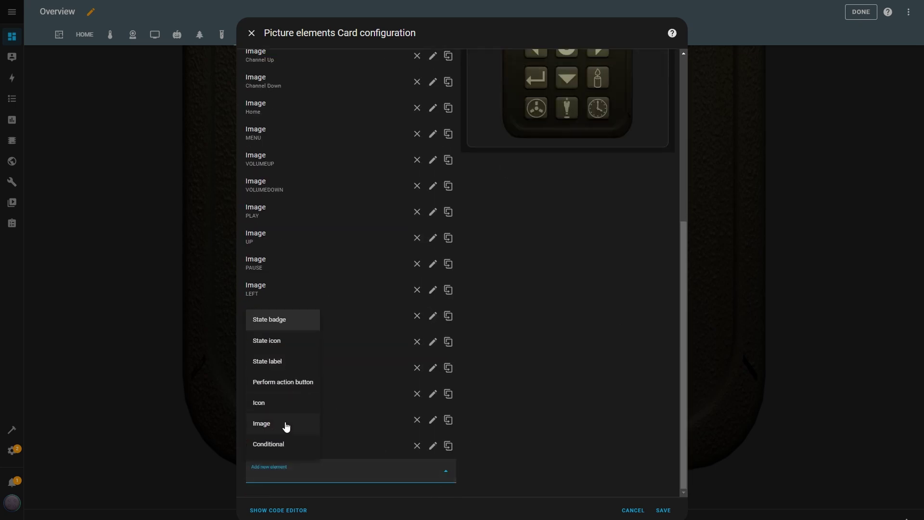
click(284, 443)
click(282, 127)
text(PowerOFF)
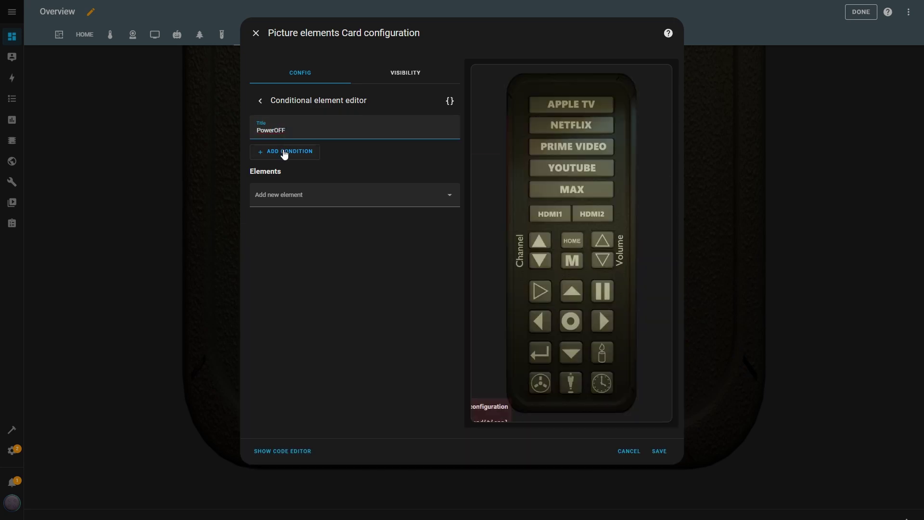
Step: Add an Entity state condition to PowerOFF requiring Living room TV to be equal to On
click(284, 152)
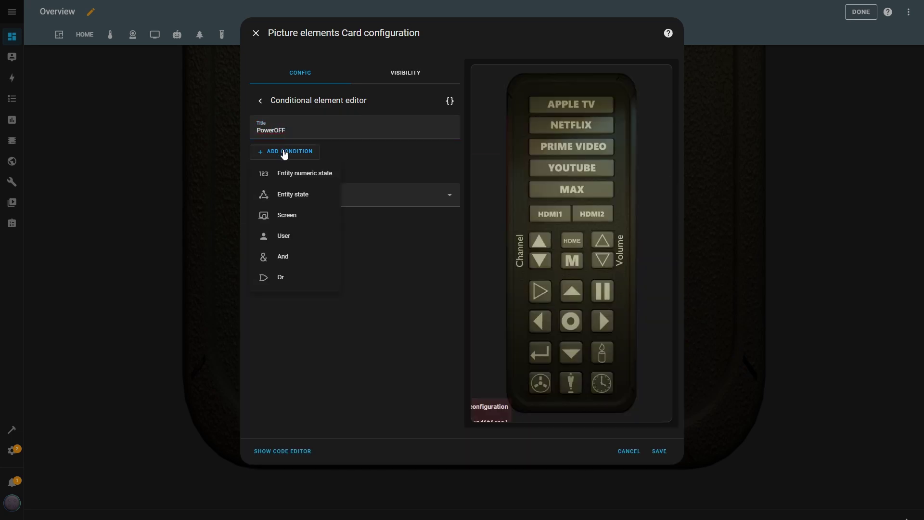
click(291, 193)
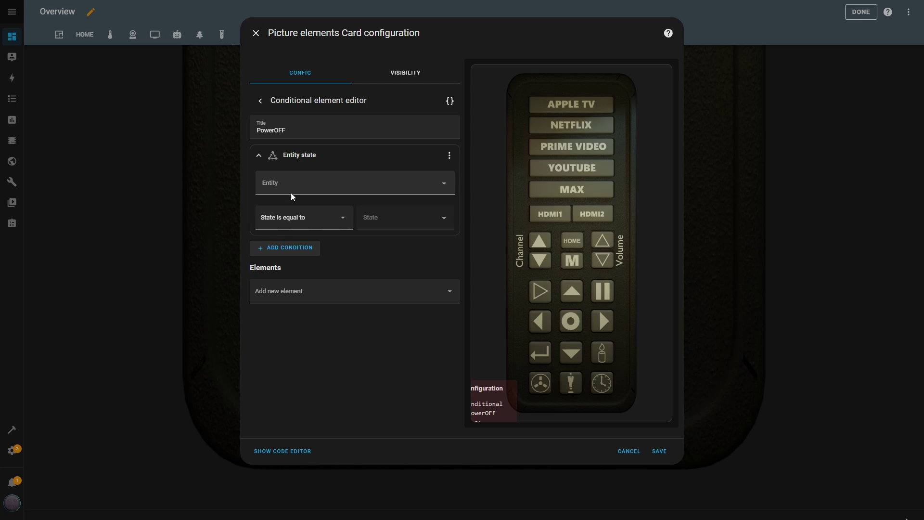
click(366, 185)
text(livi)
click(351, 248)
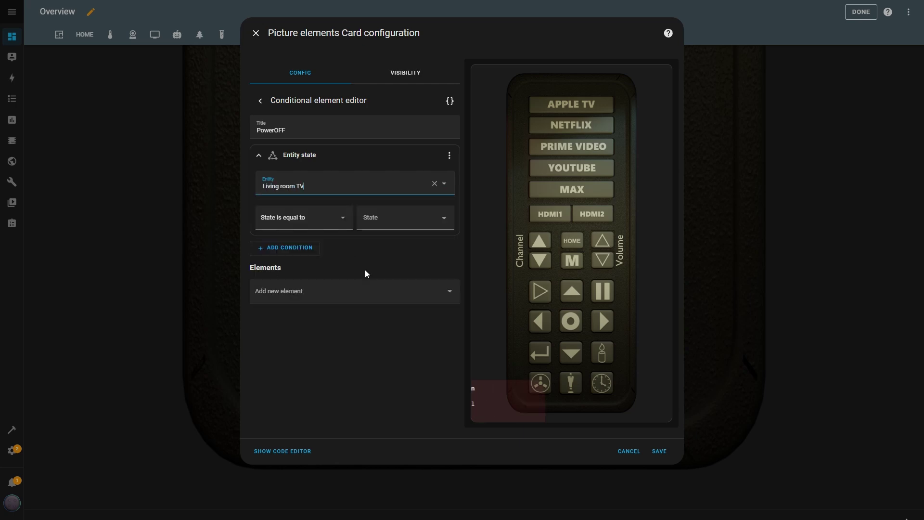
click(416, 217)
click(381, 263)
Step: Add an Image element inside PowerOFF with Living room TV as its entity and Toggle as its tap behavior
click(447, 295)
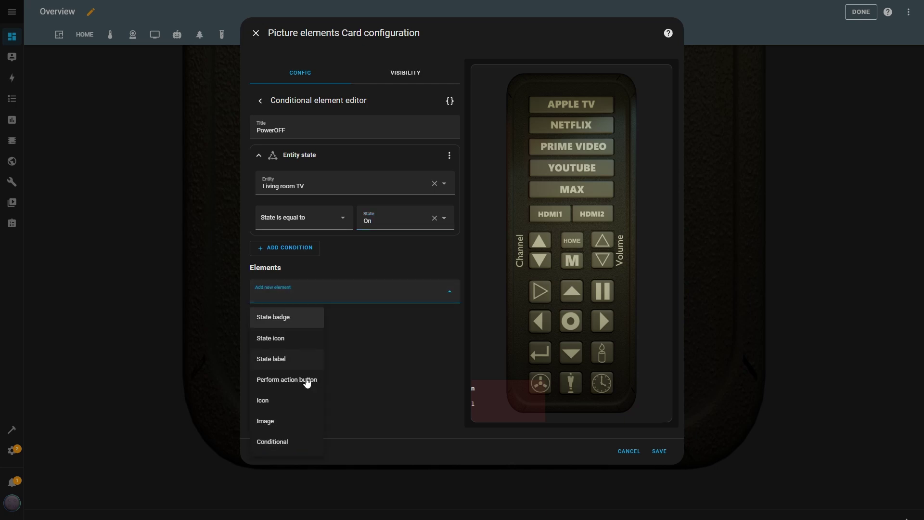
click(275, 428)
scroll(377, 104, down, 3)
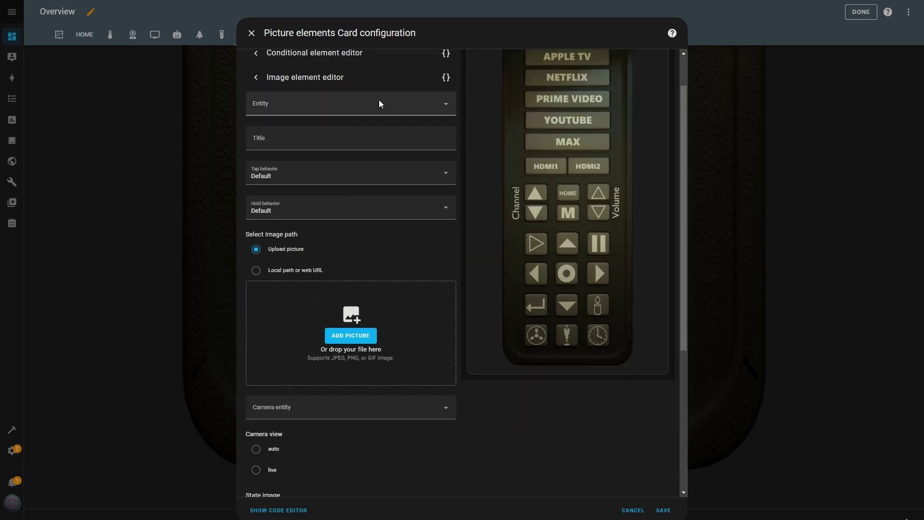
scroll(361, 166, up, 2)
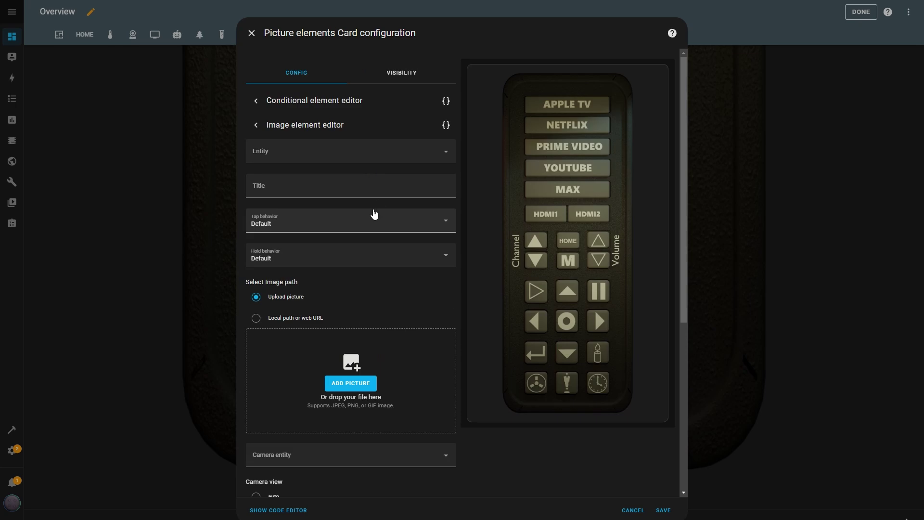
click(446, 154)
text(livi)
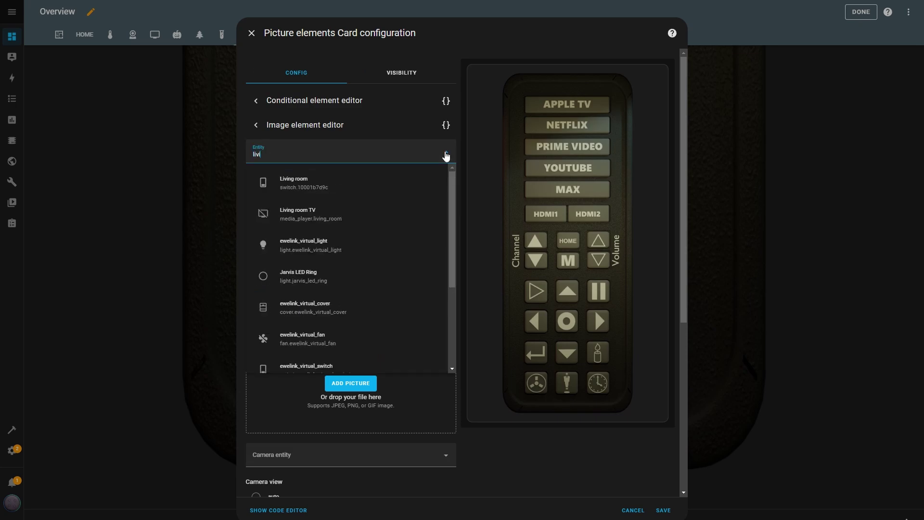
click(319, 218)
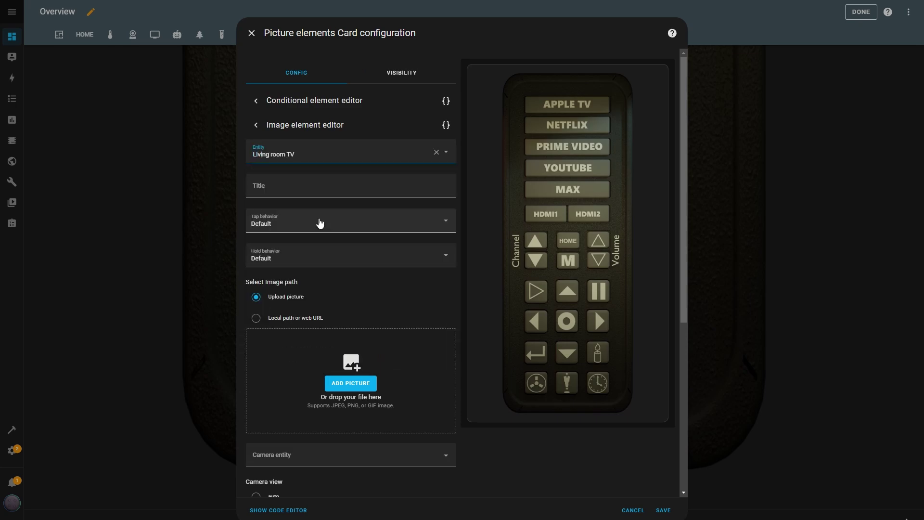
click(447, 223)
click(273, 290)
Step: Set the image's local path to /local/TVRemote/poweron.png and its state image to "on": /local/TVRemote/poweron.png
scroll(437, 283, down, 1)
scroll(439, 226, down, 2)
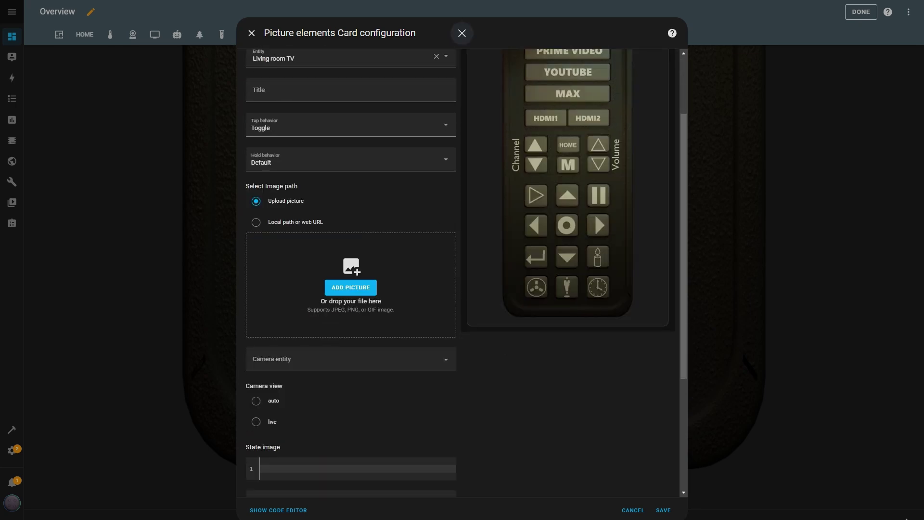
click(256, 222)
click(305, 247)
text(/local/TVRemote/poweron.png)
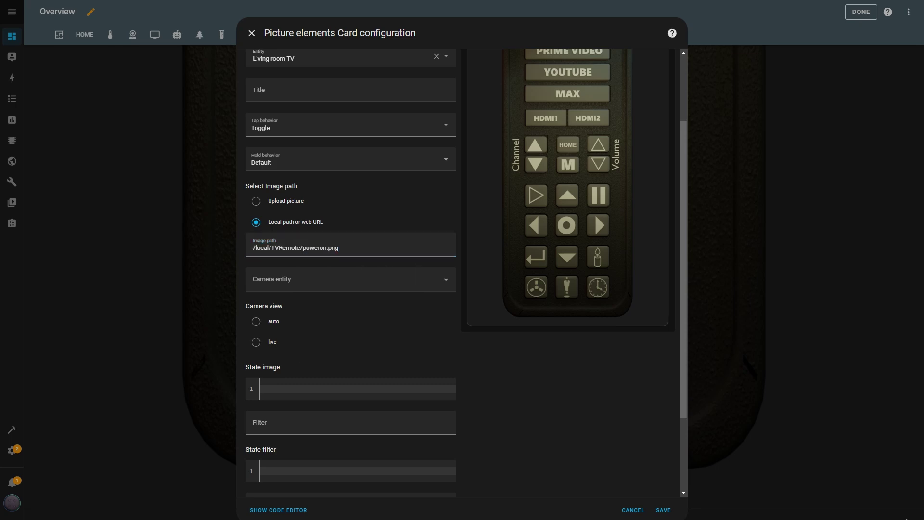
scroll(343, 327, down, 3)
text("on": /local/TVRemote/poweron.png)
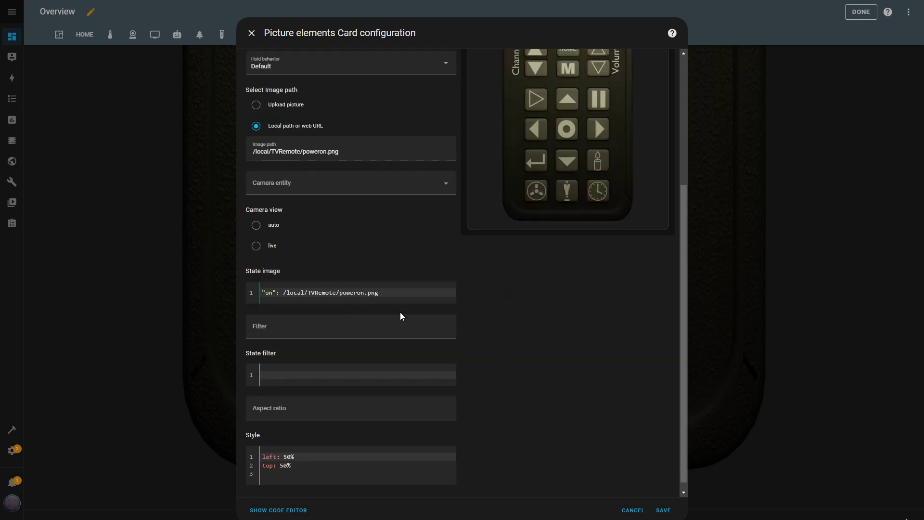
Step: Set the image's style to left: 34%, top: 89%, width: 13.7% and save the card
drag(296, 473, 247, 439)
text(left: 34% top: 89% width: 13.7%)
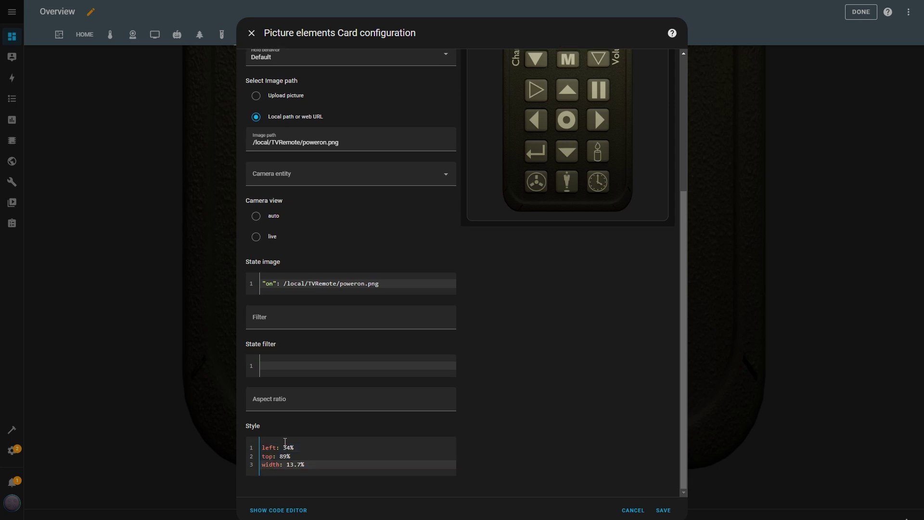
scroll(469, 308, up, 6)
scroll(483, 331, down, 6)
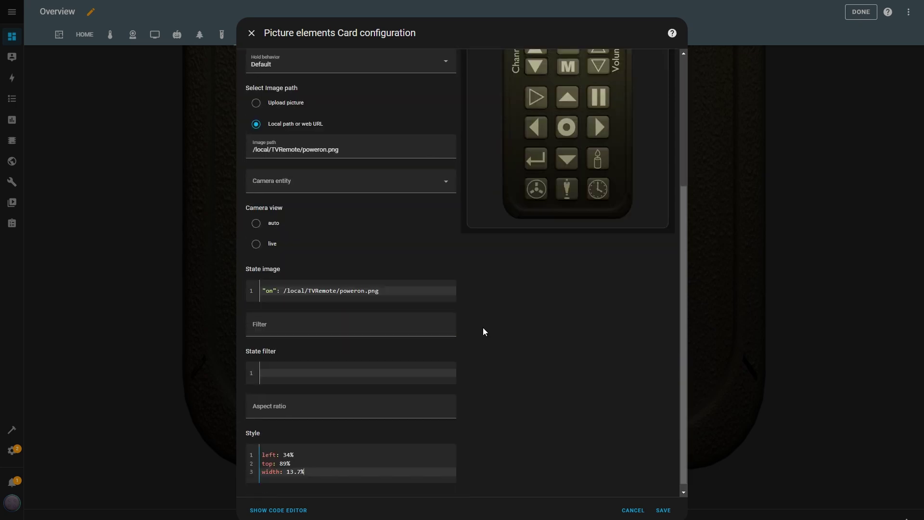
click(664, 510)
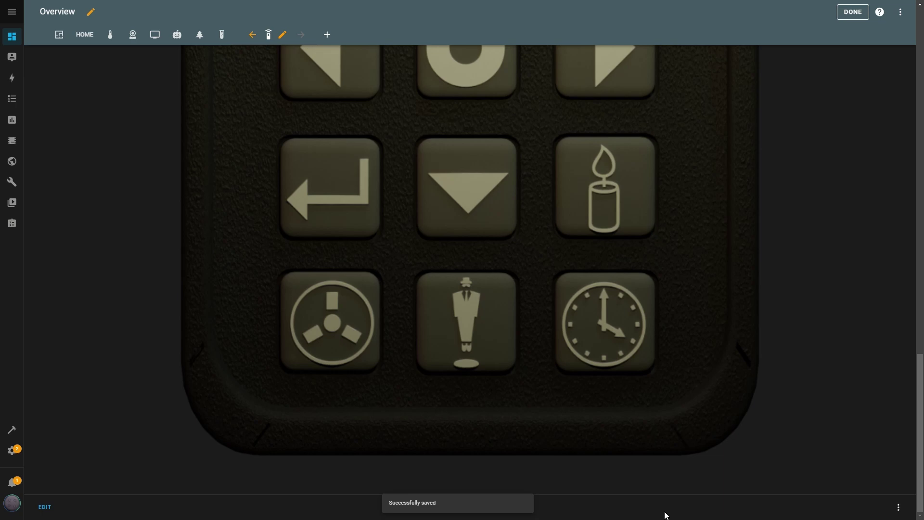
Step: Test the remote's power button by turning the TV on and off again
click(336, 324)
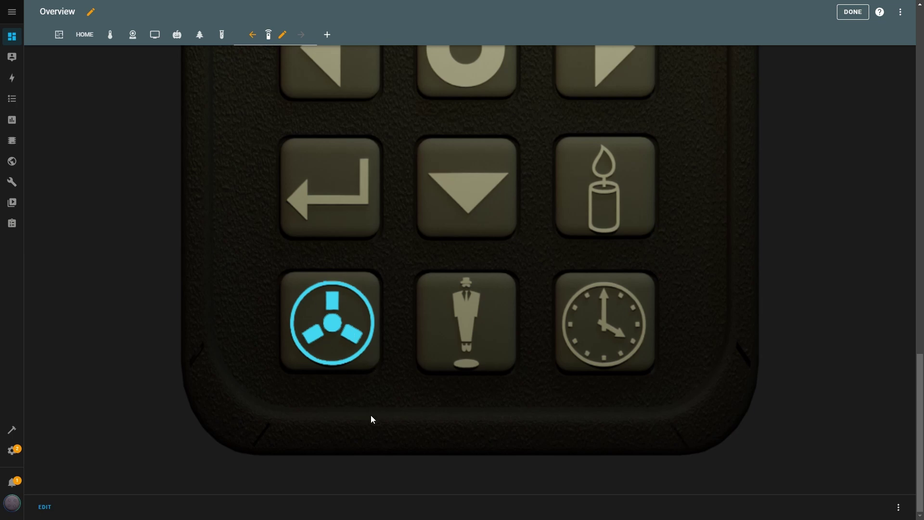
click(332, 326)
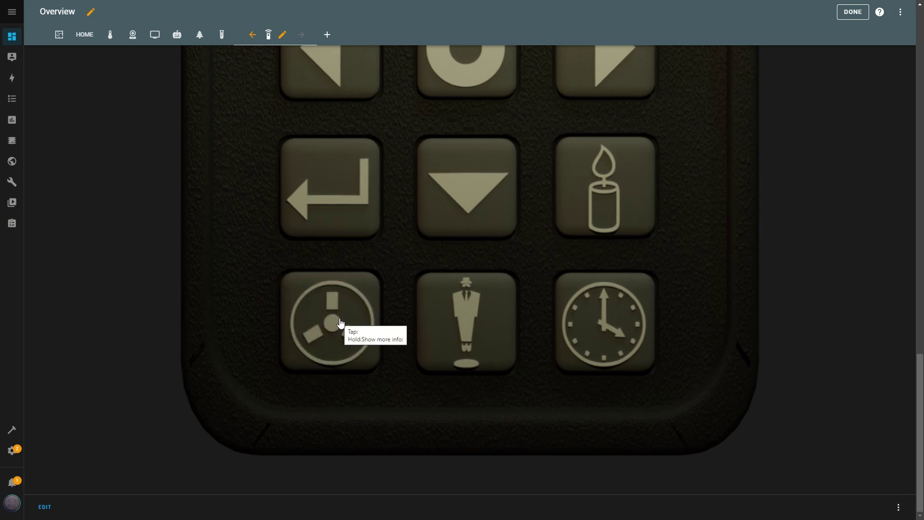
key(Tab)
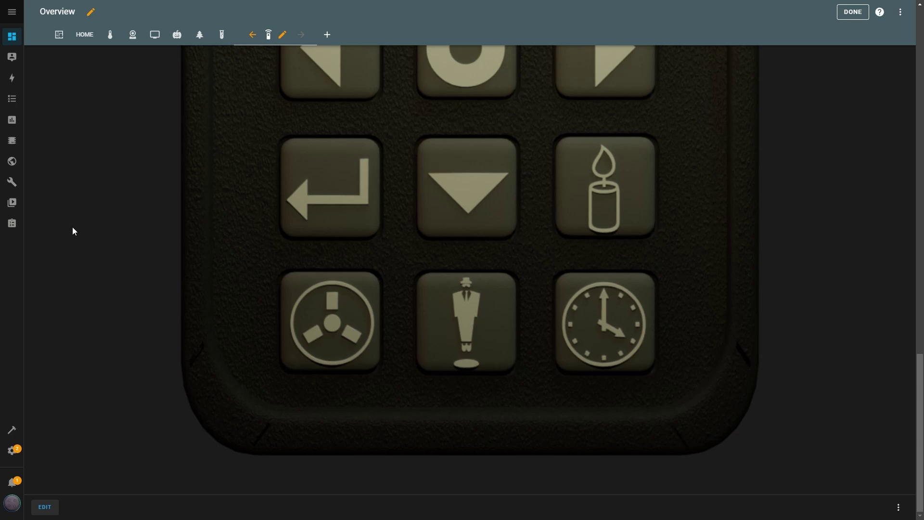
Step: Create a toggle helper named Notifications with the mdi:message icon under Devices & services
click(20, 452)
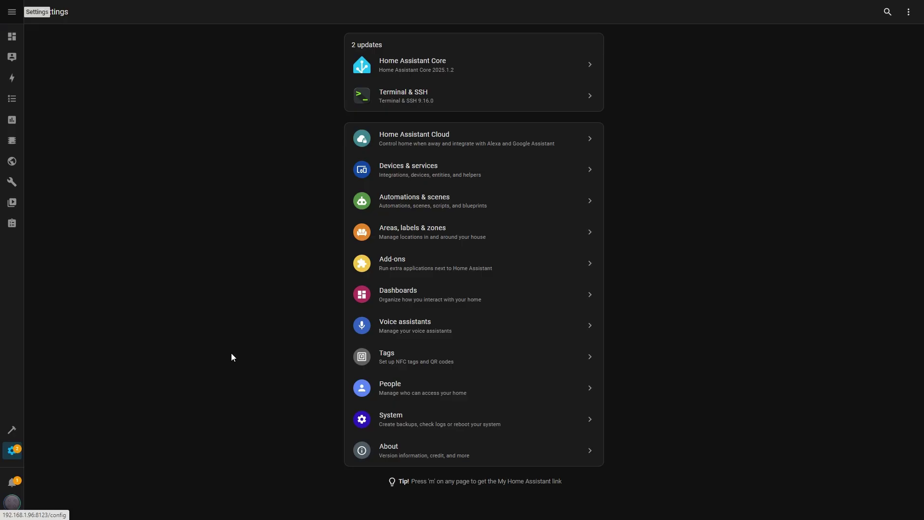
click(425, 177)
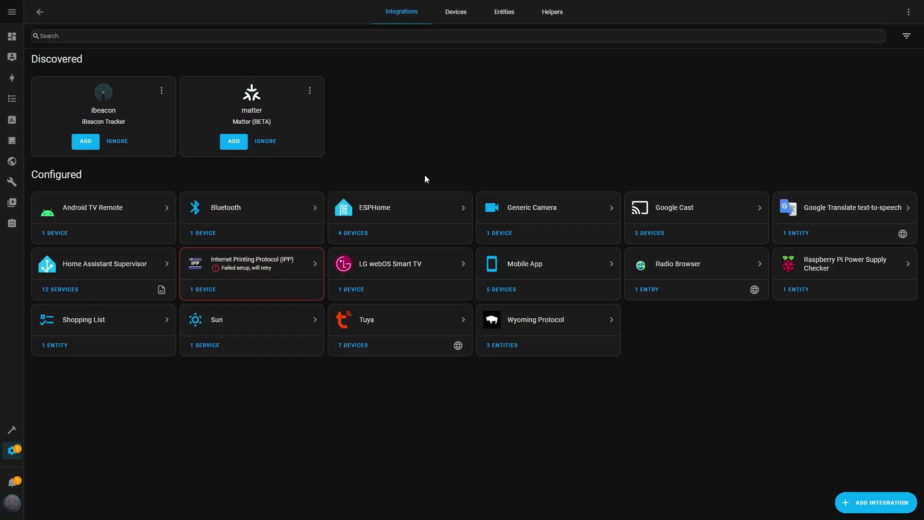
click(552, 20)
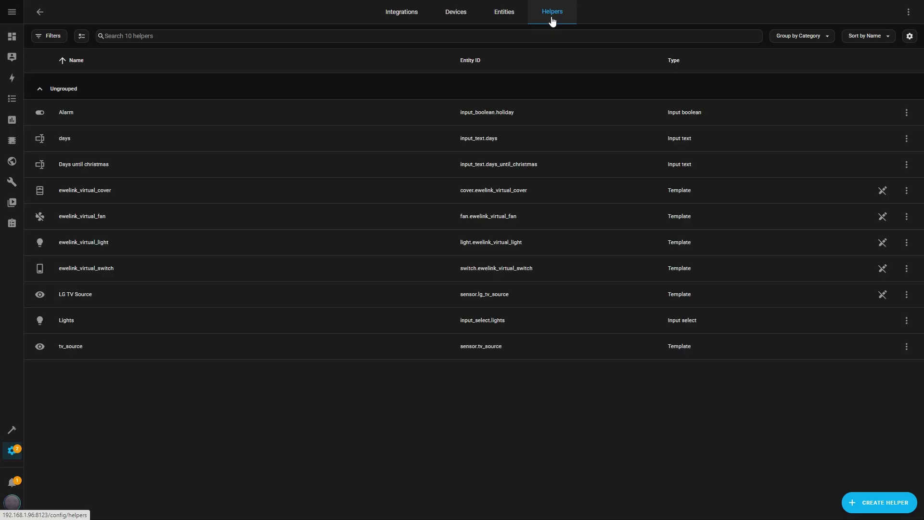
click(865, 502)
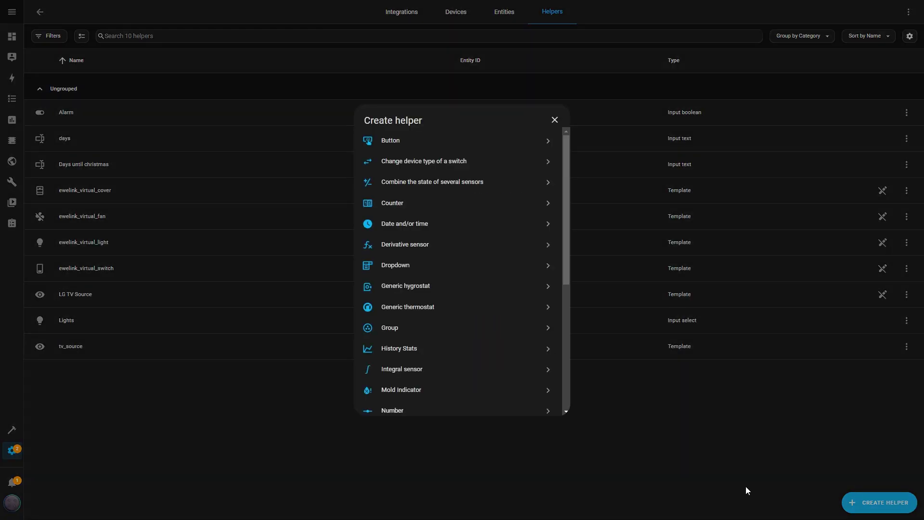
scroll(467, 315, down, 5)
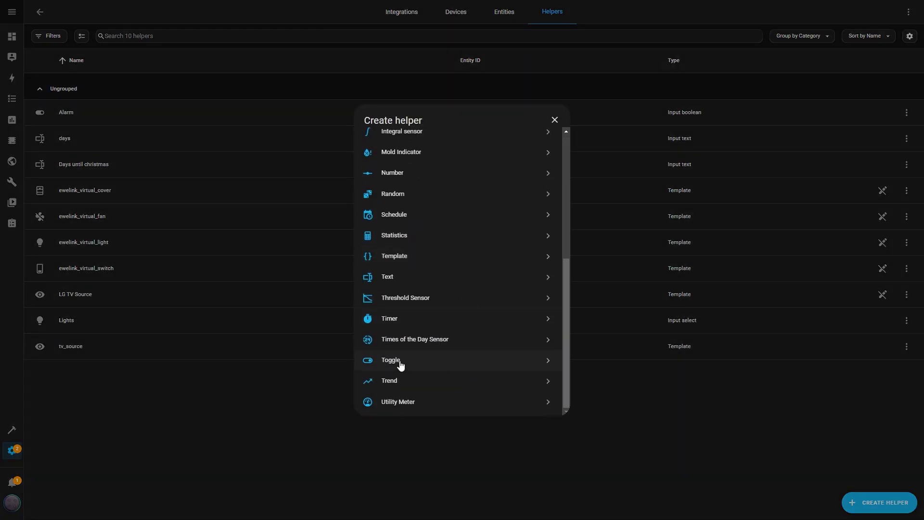
click(398, 362)
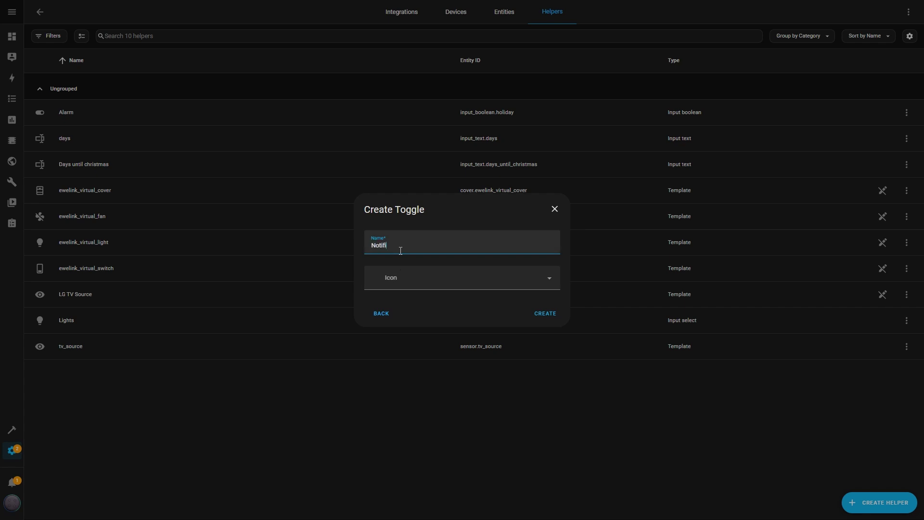
click(555, 285)
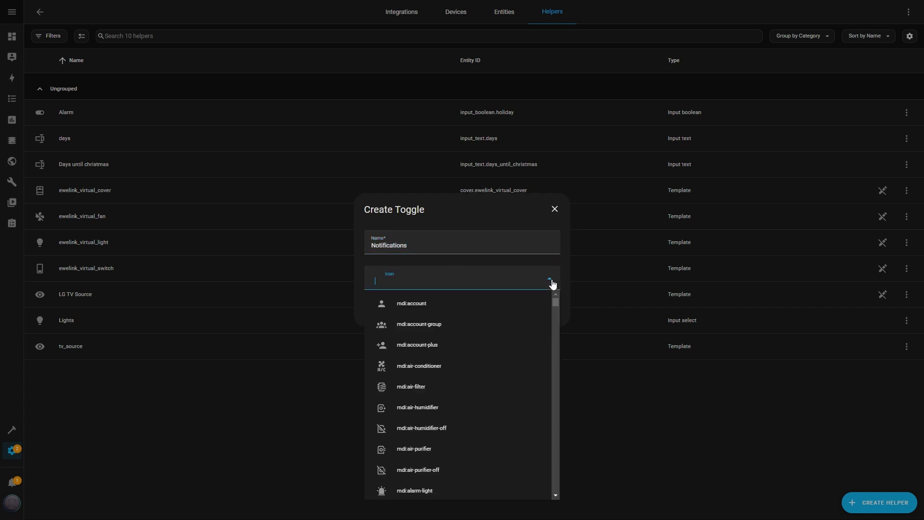
text(messa)
click(410, 369)
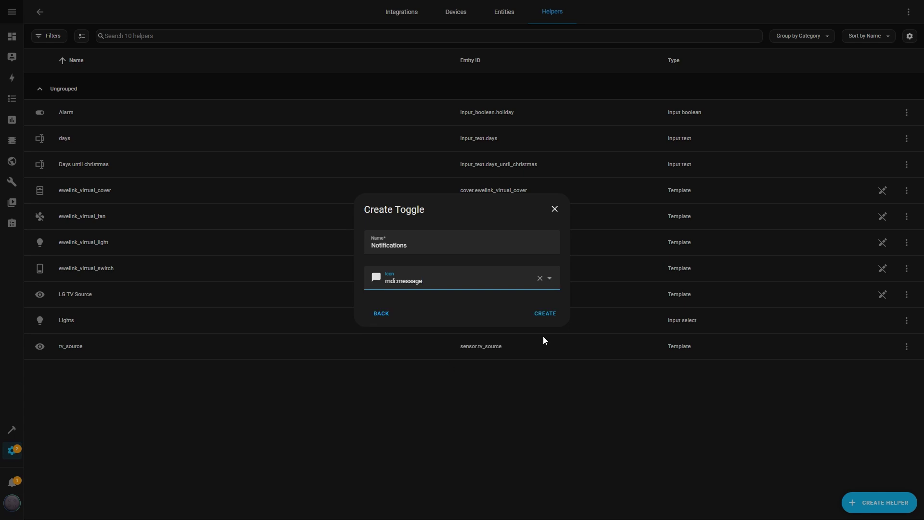
click(545, 313)
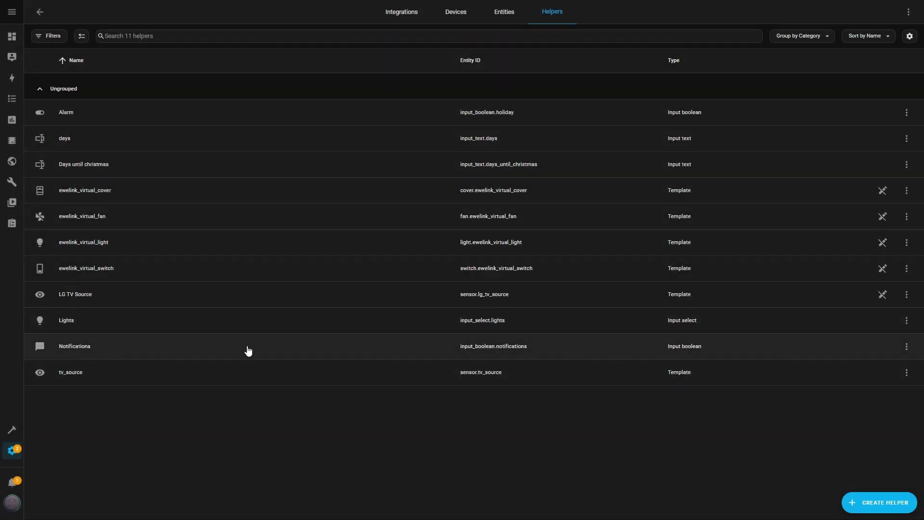
Step: Open the Notifications helper and operate its toggle, leaving it switched on
click(93, 346)
click(451, 159)
click(465, 197)
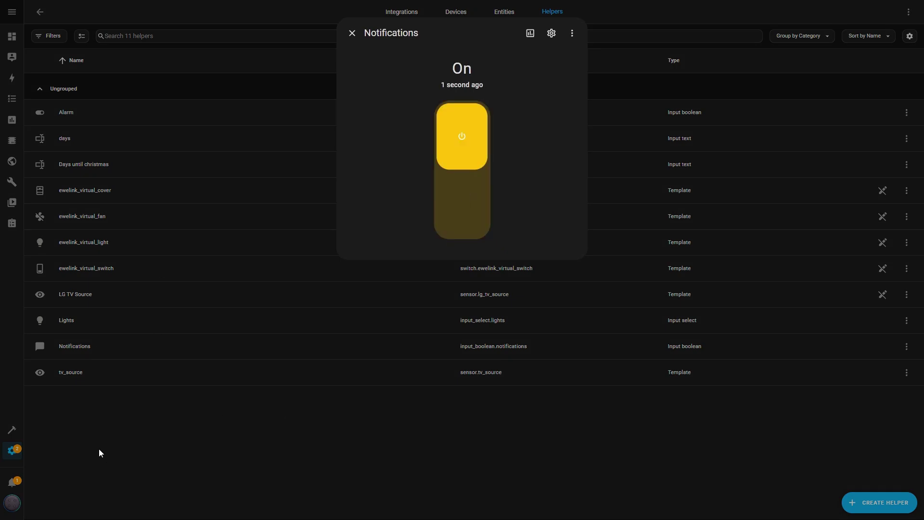
Step: Open the picture elements card of the dashboard's TV remote view for editing and add a new image element
click(12, 36)
click(12, 36)
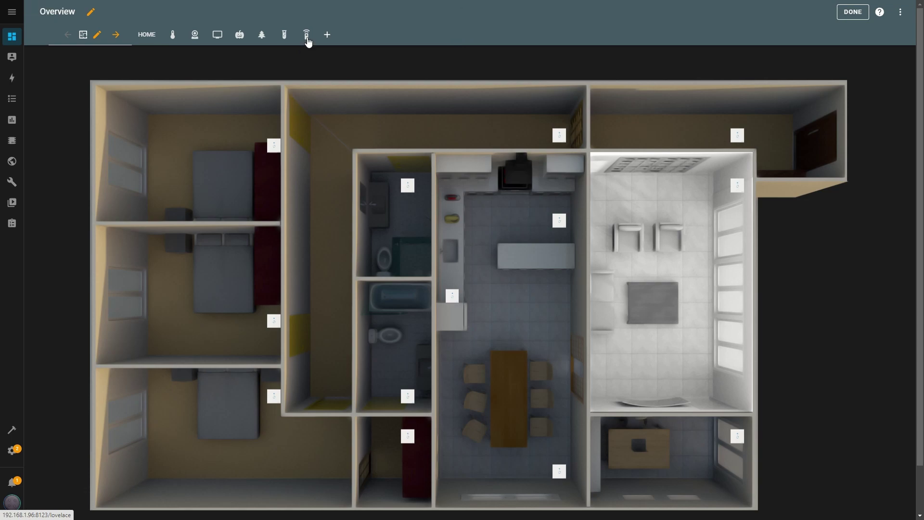
click(307, 34)
scroll(343, 294, down, 6)
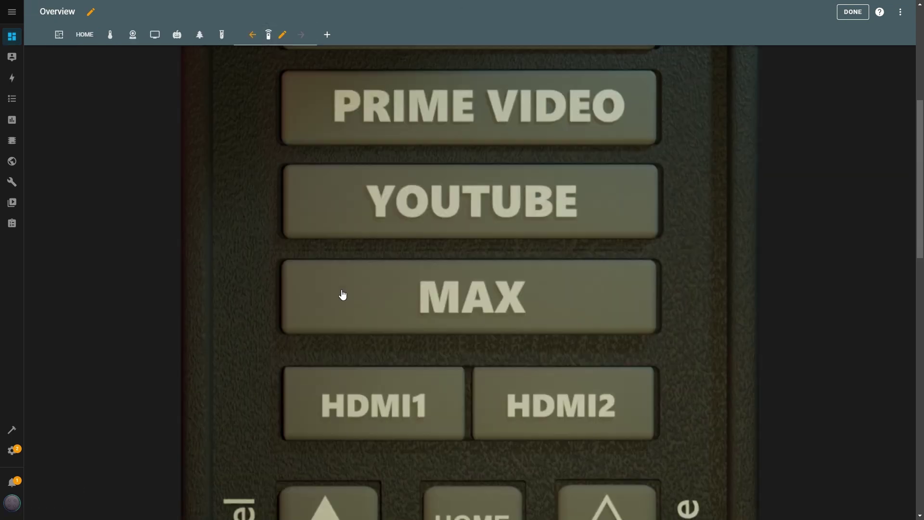
scroll(331, 324, down, 10)
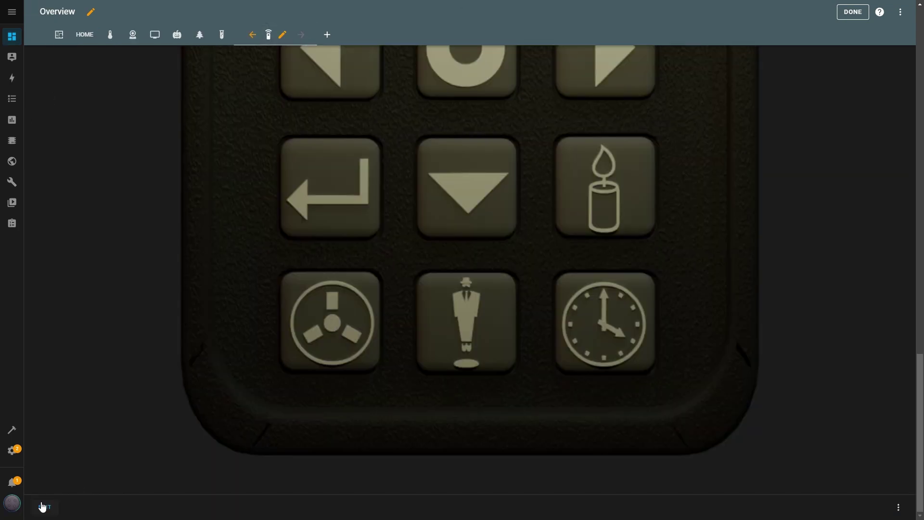
click(42, 506)
scroll(322, 426, down, 5)
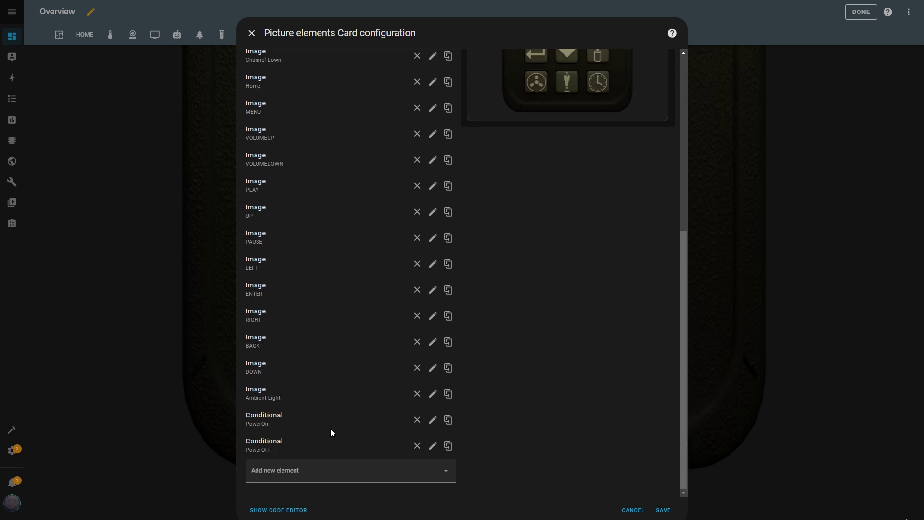
click(447, 472)
click(271, 425)
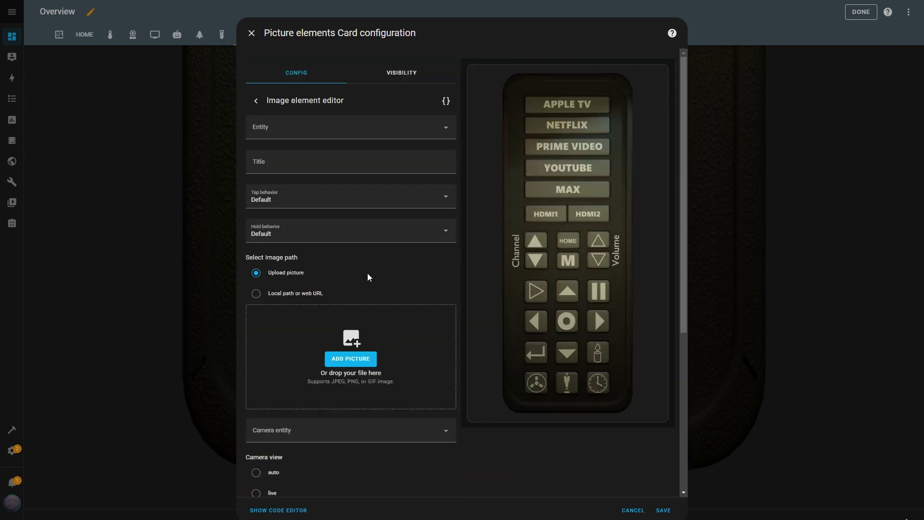
Step: Set the image element's entity to the Notifications helper, its title to Notifications and its tap behavior to Toggle
click(427, 125)
text(noti)
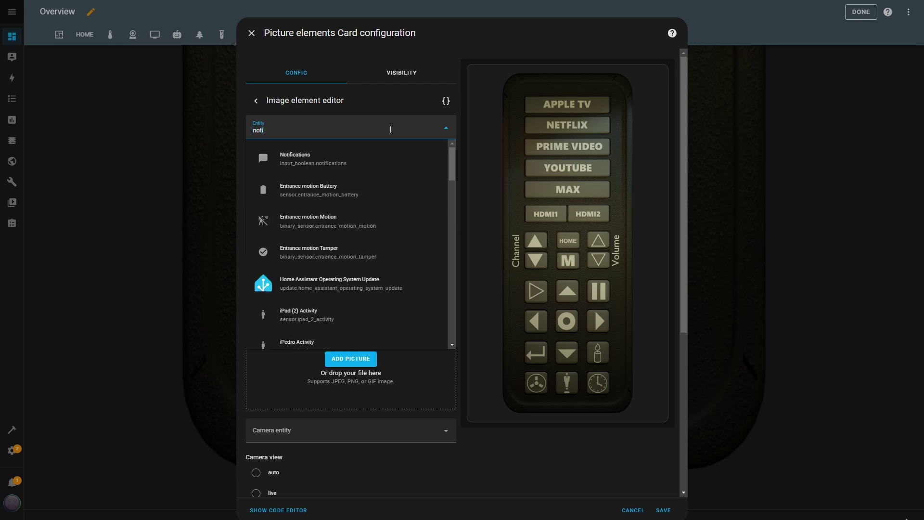
click(312, 162)
click(262, 165)
text(Notifications)
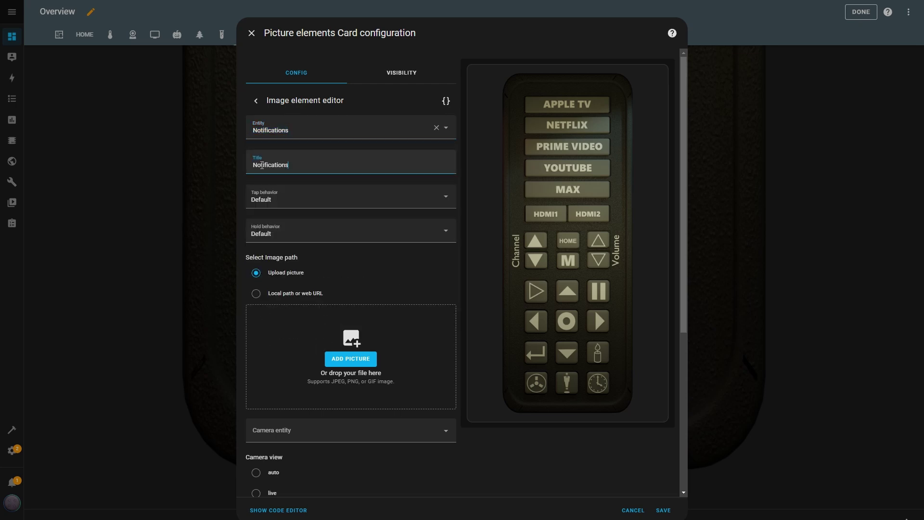
click(423, 200)
click(282, 262)
Step: Use a local image path and set the state images to "on": local/TVRemote/peopleon.png and "off": local/TVRemote/people.png
click(402, 293)
scroll(386, 311, down, 2)
scroll(386, 310, down, 2)
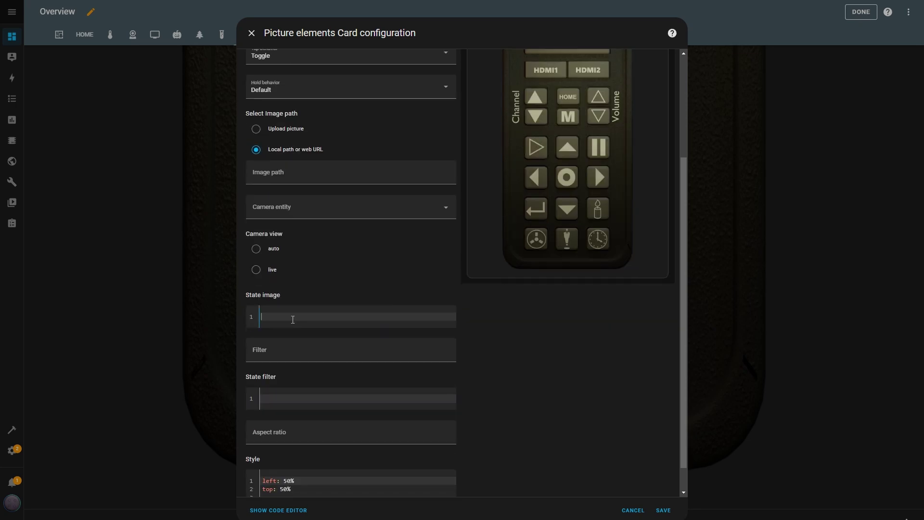
text("on": local/TVRemote/peopleon.png "off": local/TVRemote/people.png)
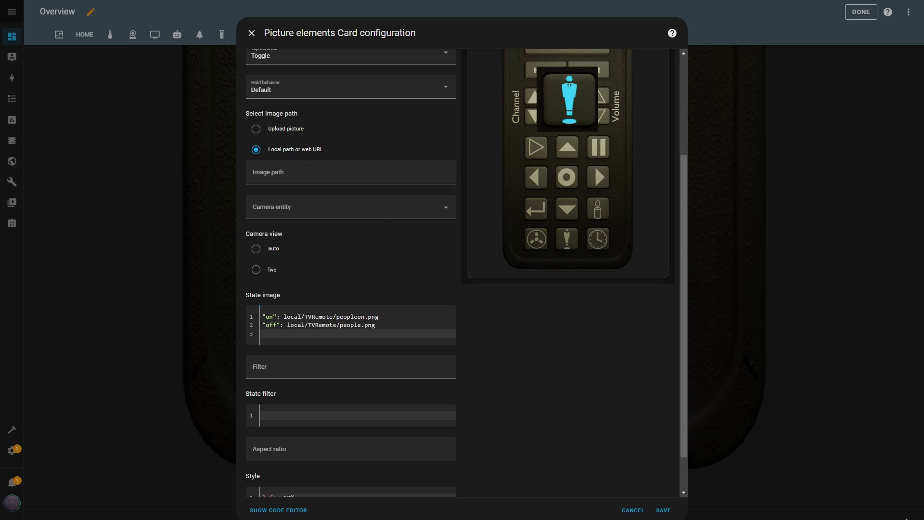
Step: Set the Notifications image's style to left: 49.2%, top: 89%, width: 13.7%
scroll(254, 294, down, 1)
drag(295, 460, 259, 444)
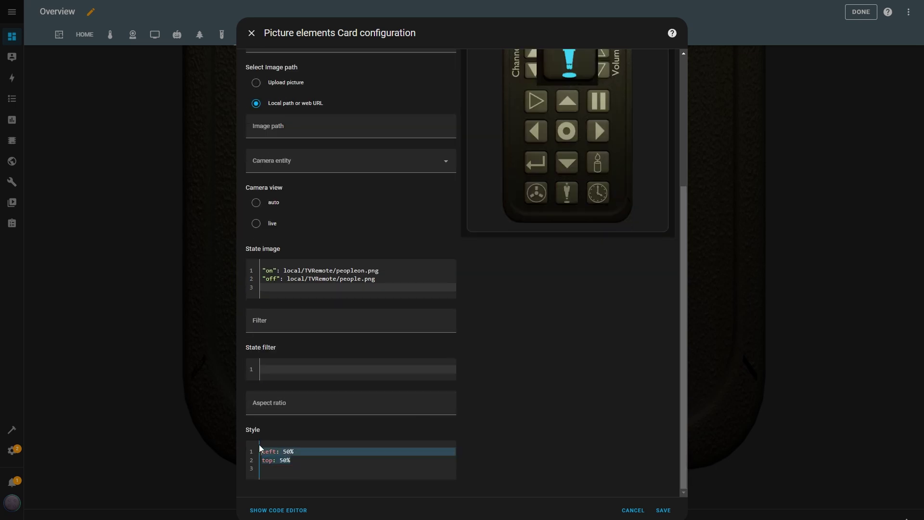
text(left: 49.2% top: 89% width: 13.7%)
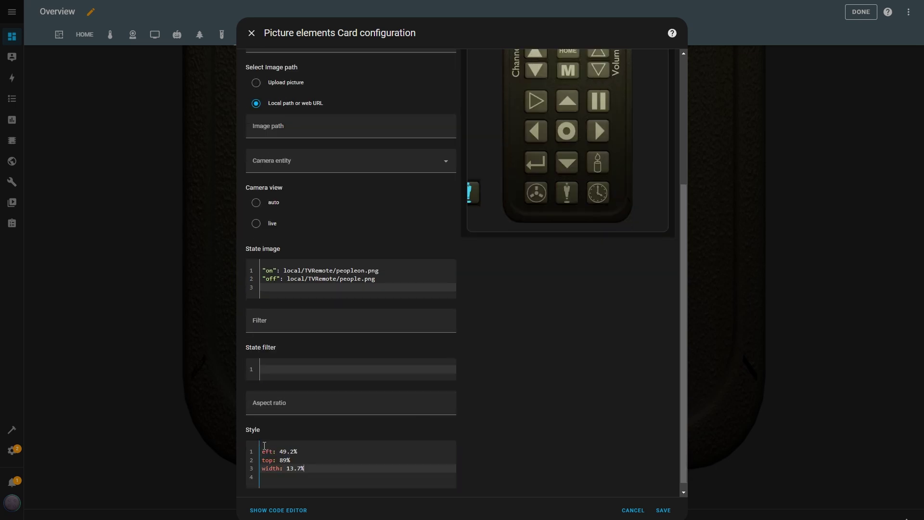
click(265, 451)
scroll(565, 202, down, 1)
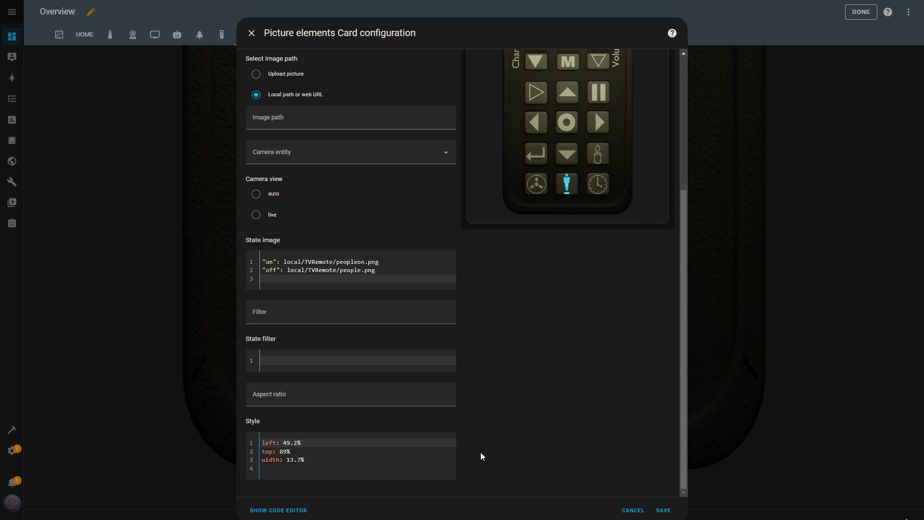
Step: Save the card and test the Notifications button in the preview and on the remote, leaving it switched on
click(568, 190)
click(568, 189)
click(663, 510)
click(471, 322)
click(471, 323)
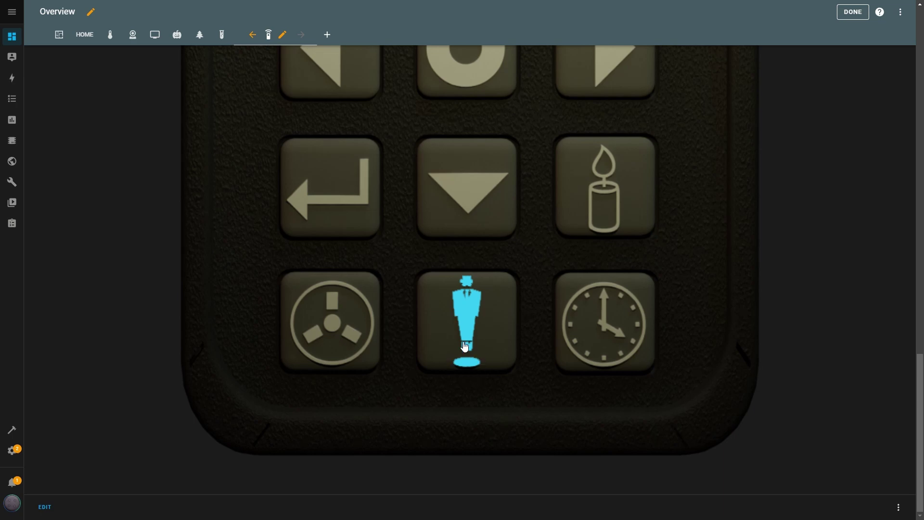
Step: Open the "Someone at the door" automation and expand its Entrance motion trigger
click(12, 450)
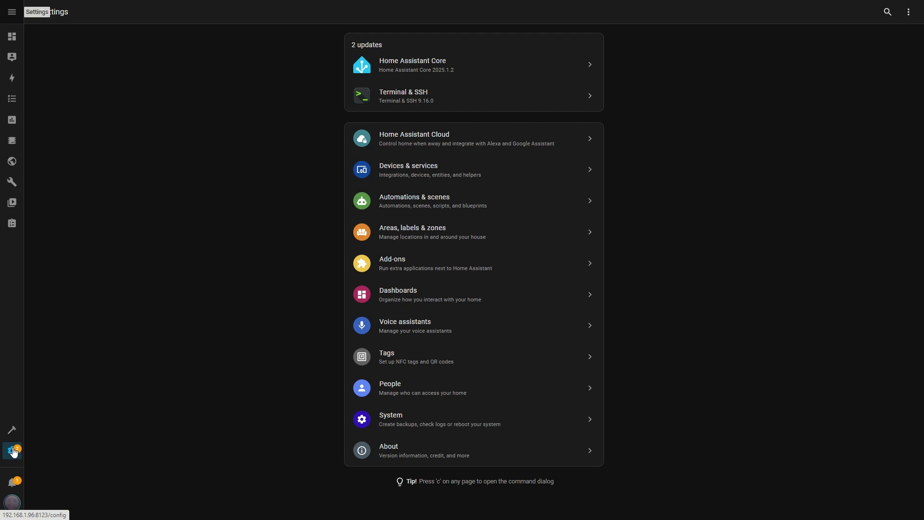
click(417, 203)
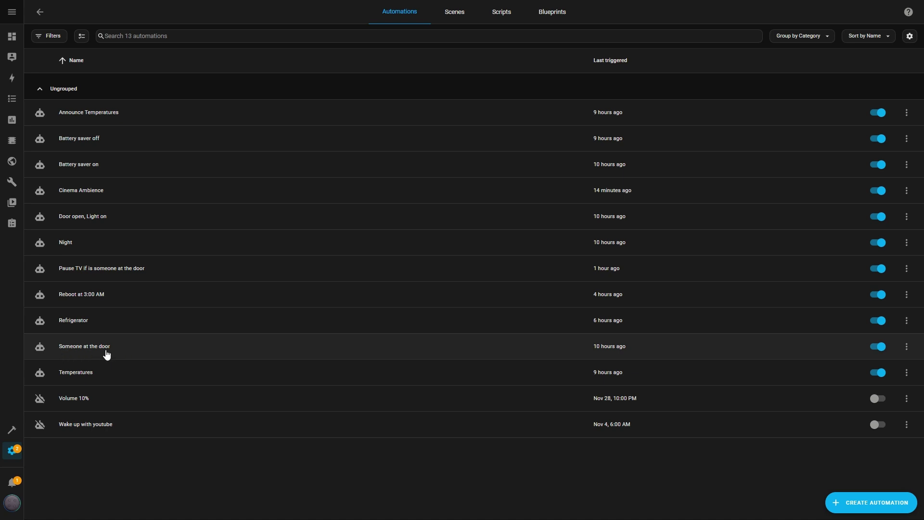
click(77, 354)
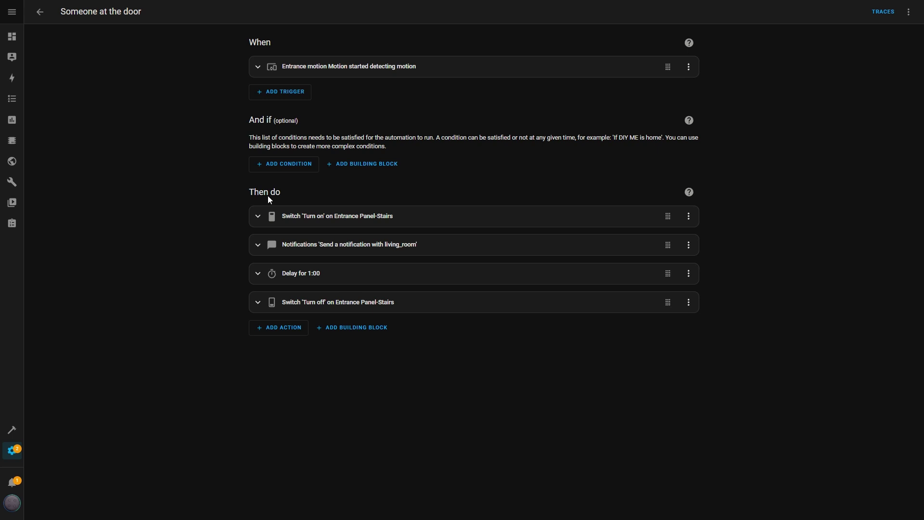
click(258, 68)
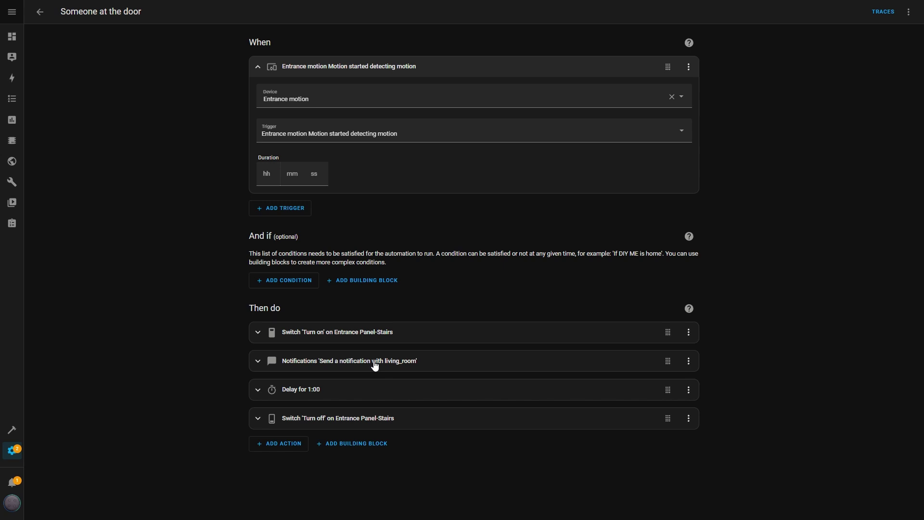
Step: Add an entity state condition requiring the Notifications helper to be On, and save the automation
click(269, 283)
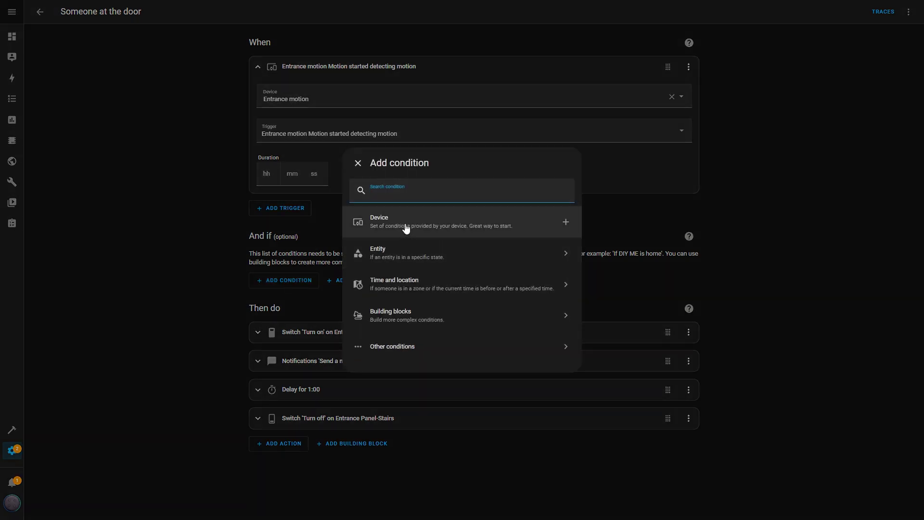
click(384, 253)
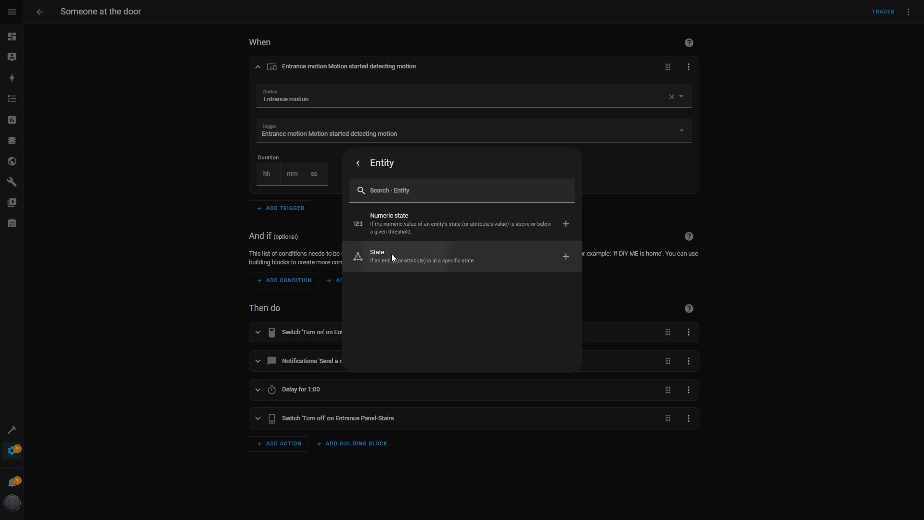
click(392, 258)
click(313, 289)
text(noti)
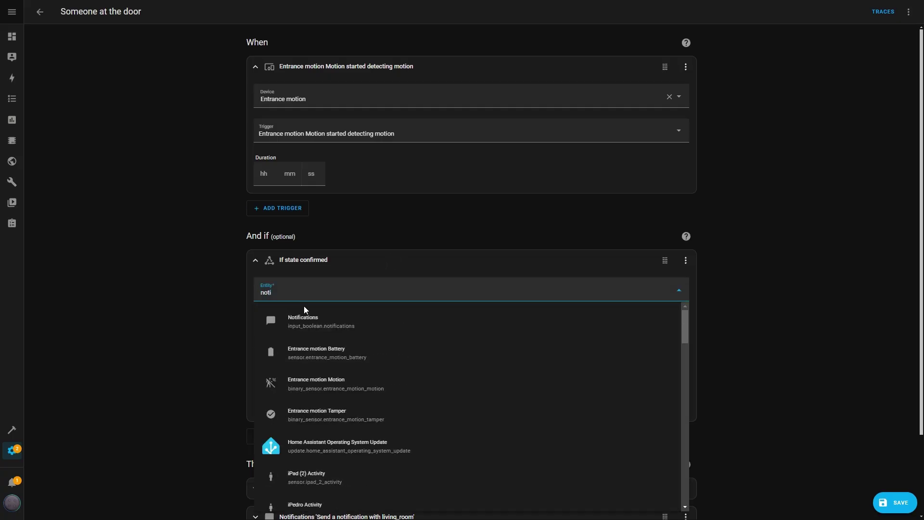
click(300, 330)
click(679, 361)
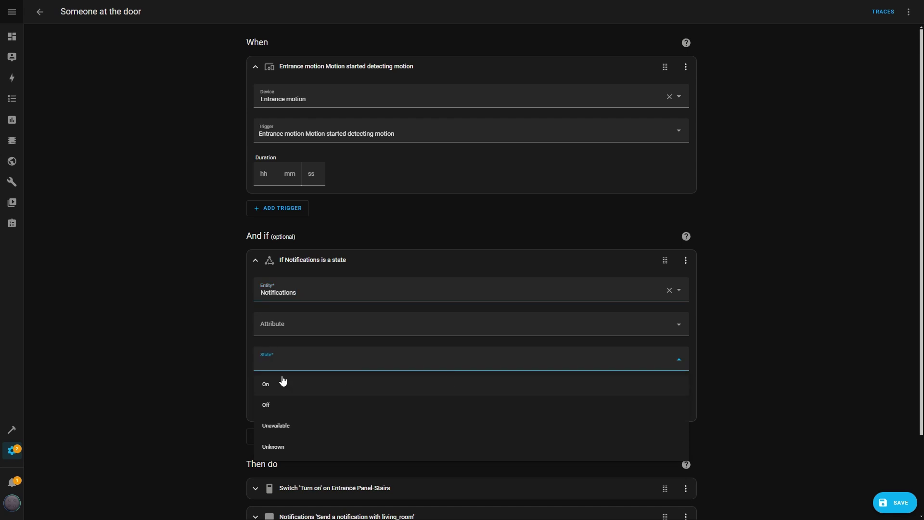
click(269, 382)
scroll(418, 264, down, 2)
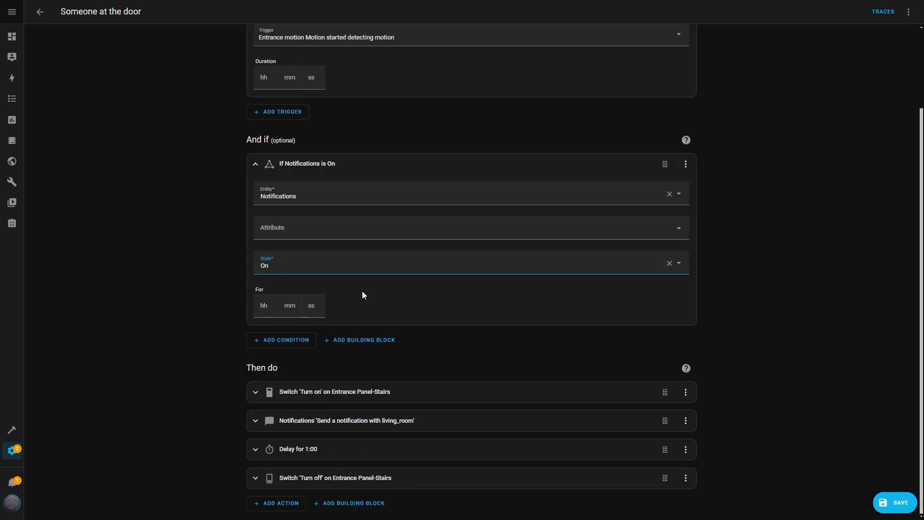
click(902, 500)
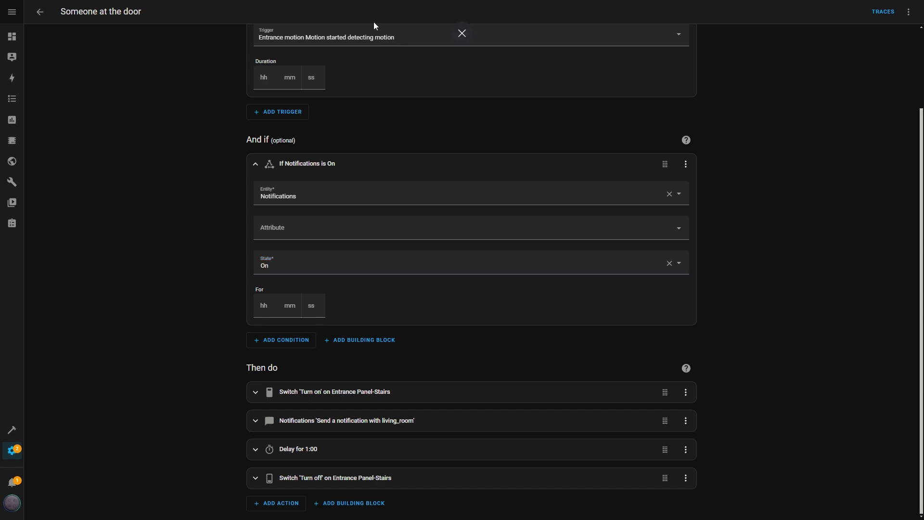
Step: Return to the dashboard's TV remote view and switch notifications off with the man-figure button
click(12, 36)
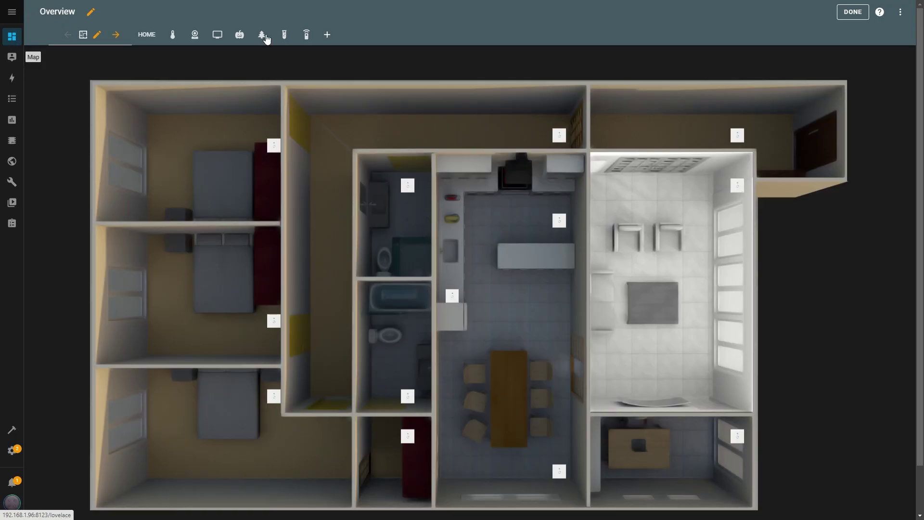
click(307, 35)
click(919, 317)
drag(918, 245, 776, 489)
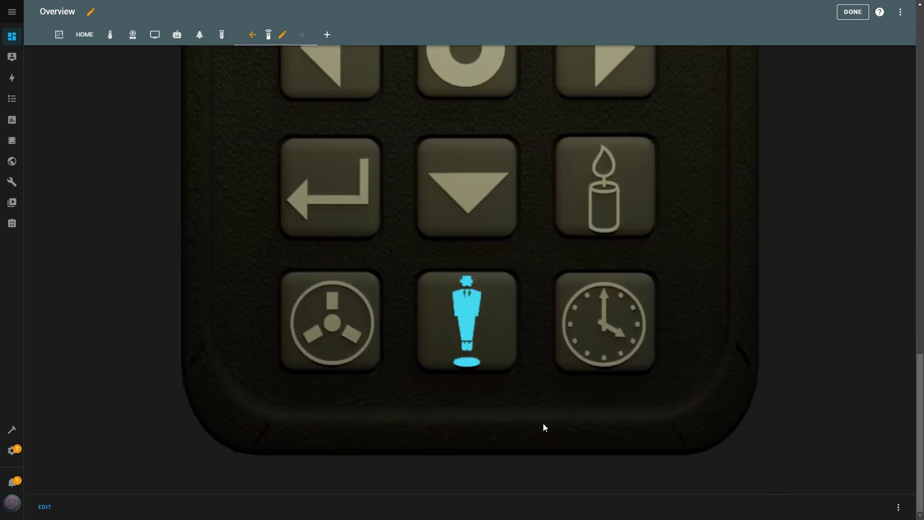
click(480, 316)
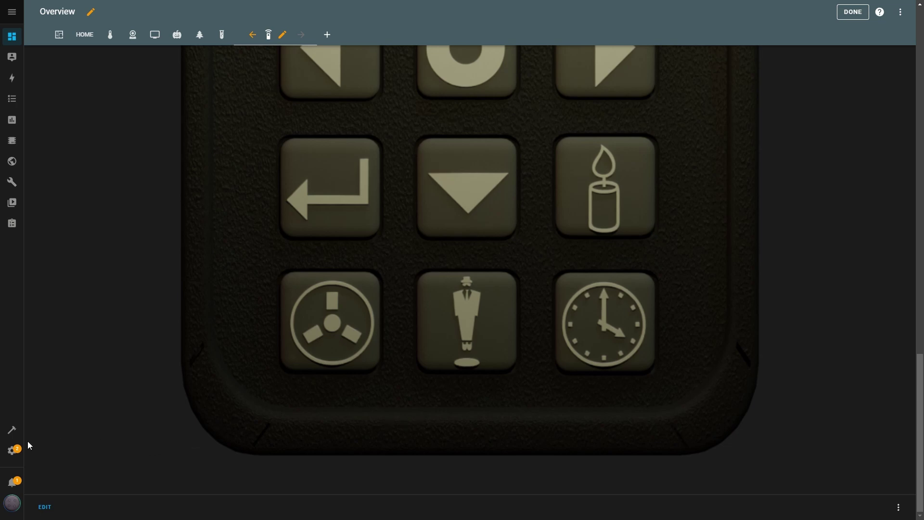
Step: Create a toggle helper named Alarm with the mdi:clock-time-two-outline icon under Devices & services
click(14, 450)
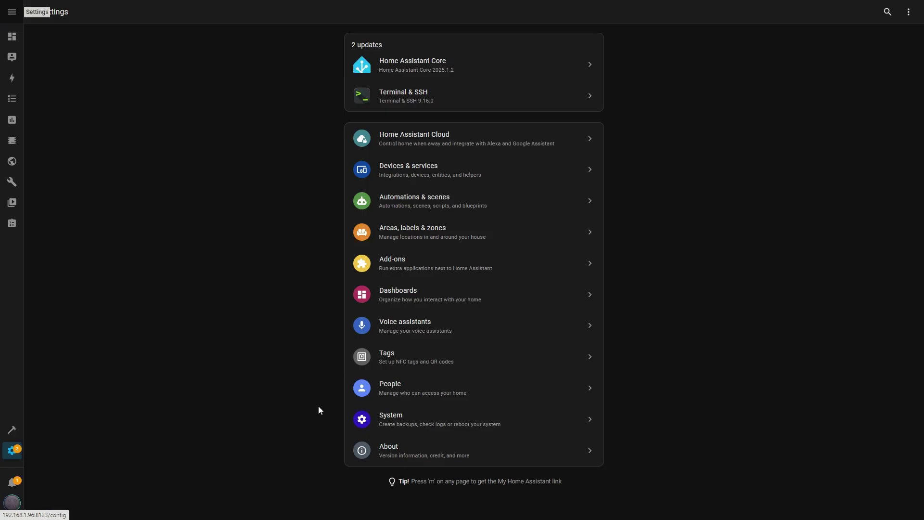
click(418, 171)
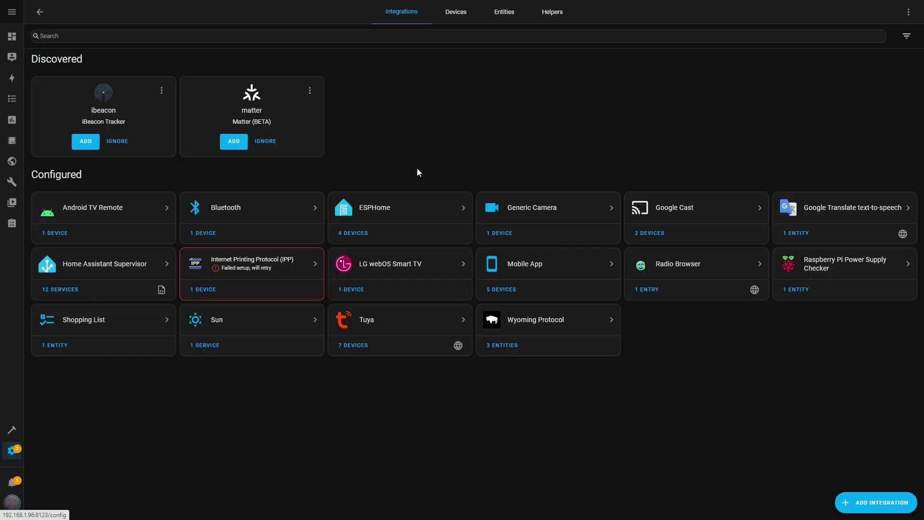
click(552, 19)
click(878, 501)
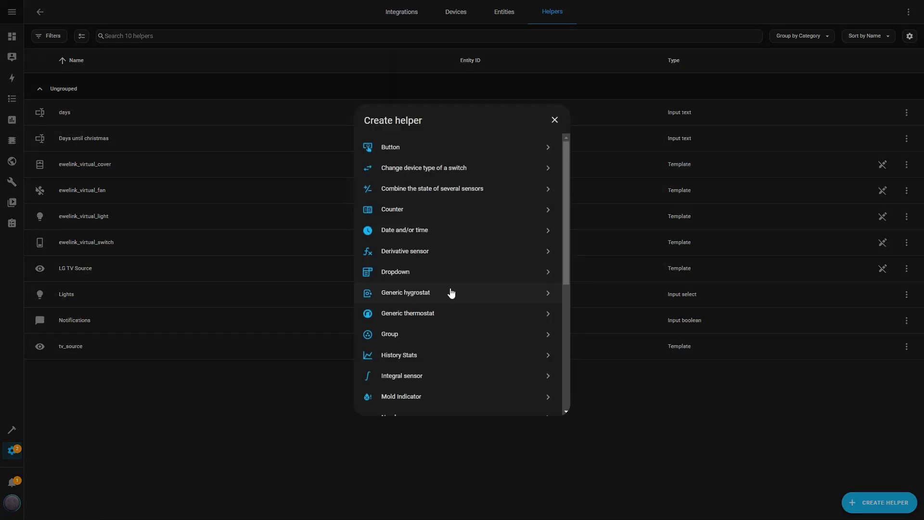
scroll(464, 290, down, 5)
click(388, 364)
text(Alarm)
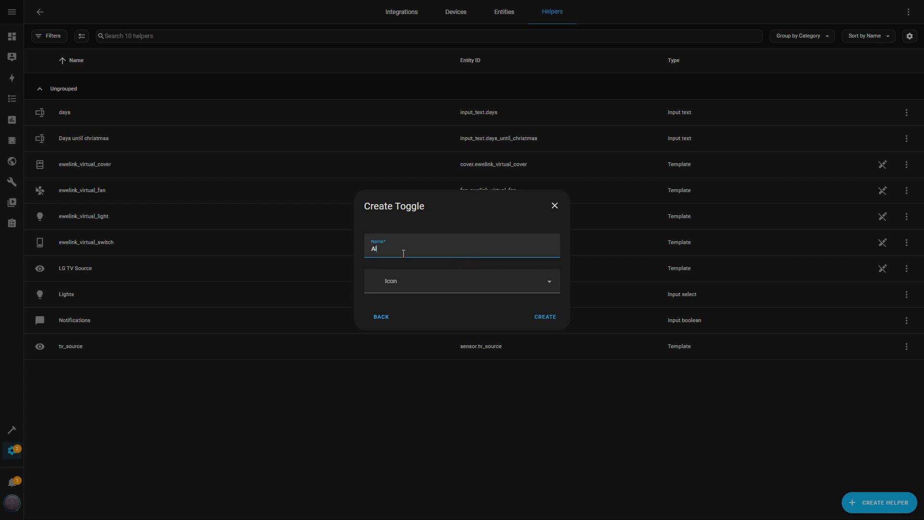
click(485, 282)
text(clock)
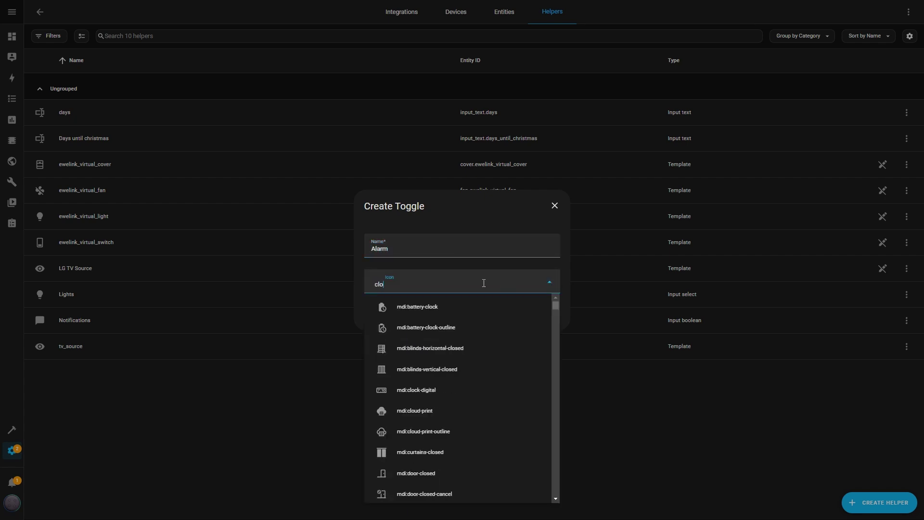
click(425, 391)
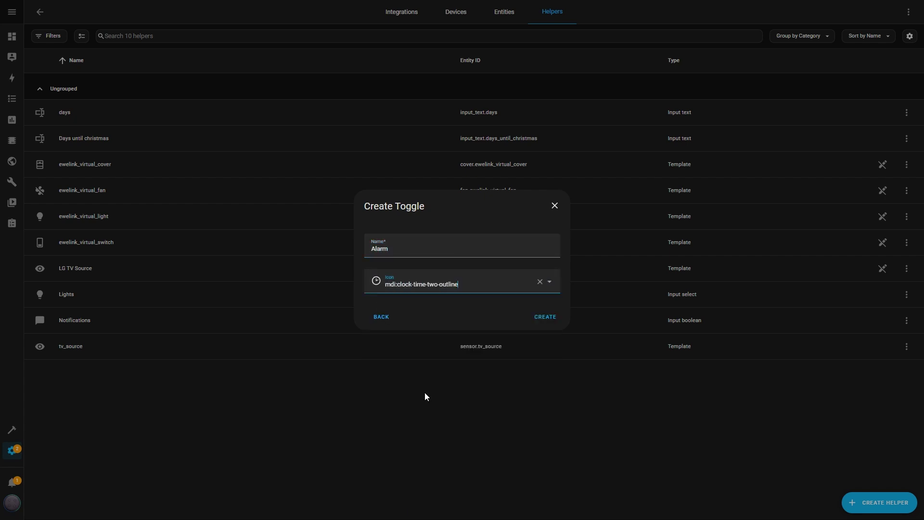
click(544, 317)
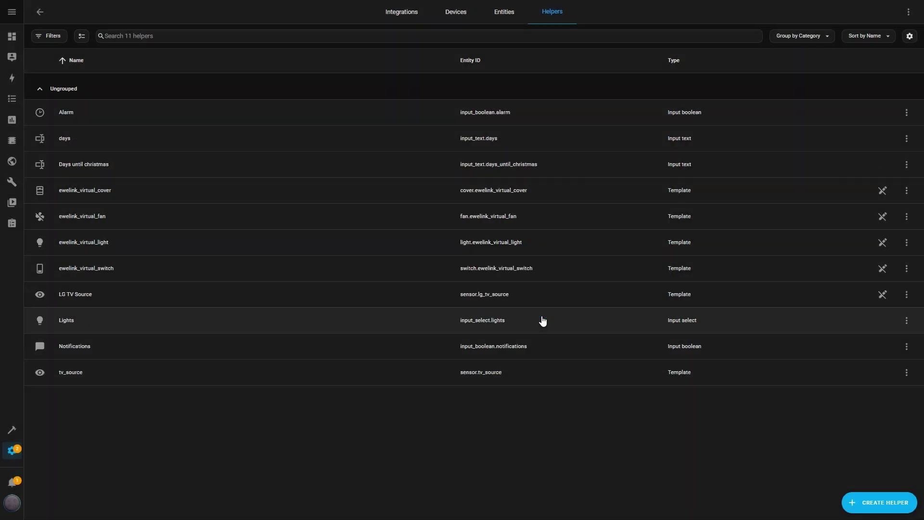
Step: Open the TV remote view's picture elements card for editing and add a new image element
click(10, 36)
click(305, 36)
scroll(195, 482, down, 10)
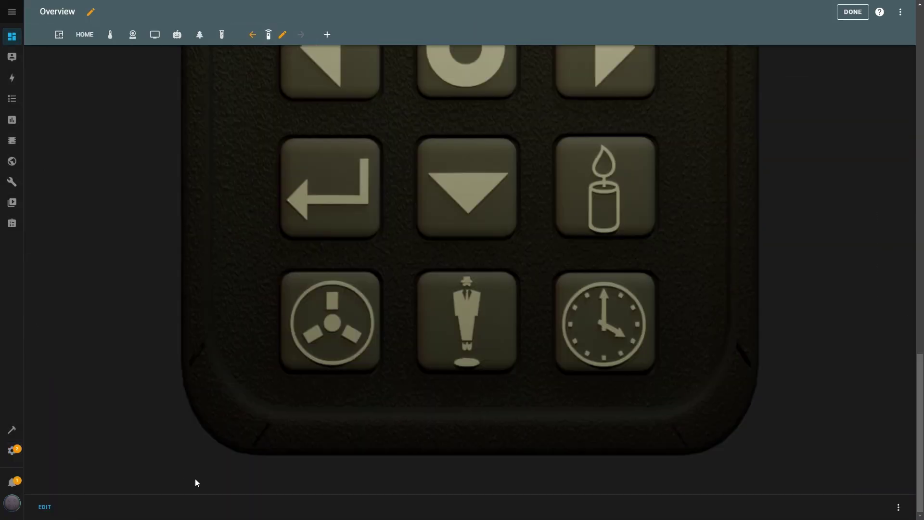
click(45, 507)
scroll(324, 433, down, 7)
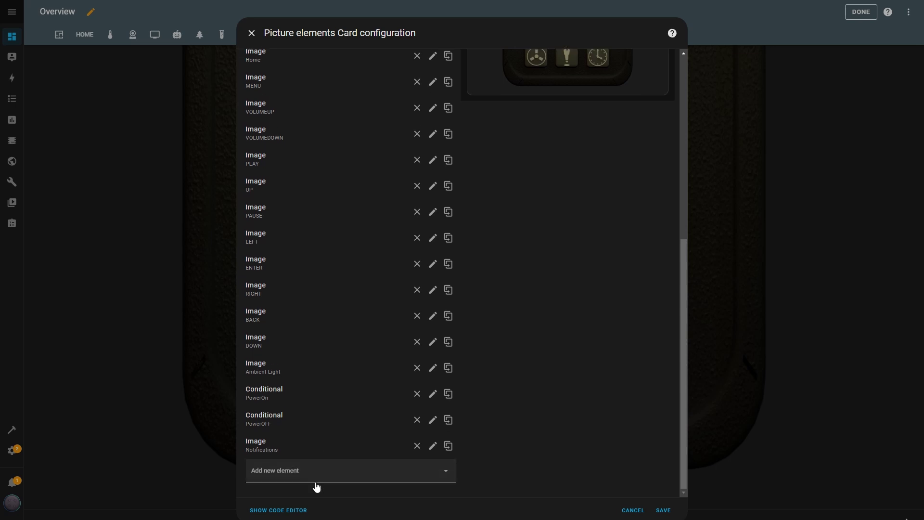
click(445, 470)
click(269, 425)
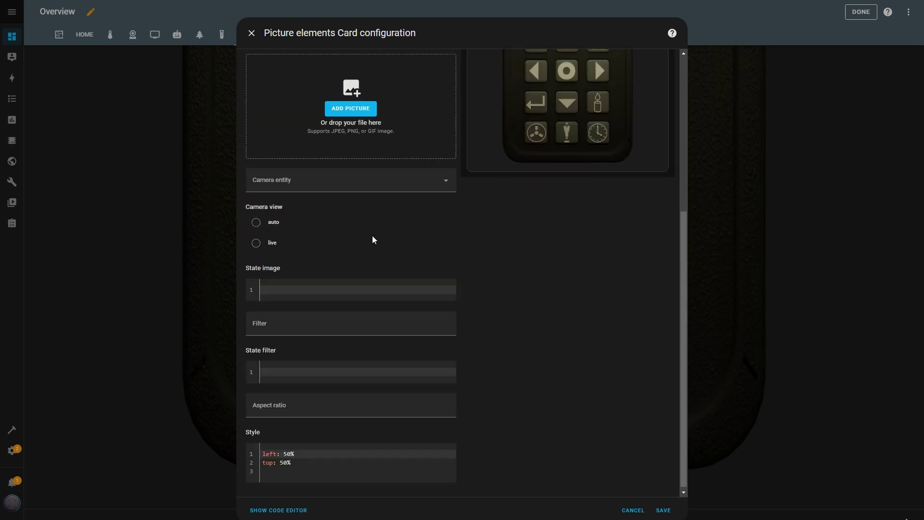
Step: Set the image element's entity and title to Alarm and its tap behavior to Toggle
scroll(372, 238, up, 5)
click(385, 127)
text(alar)
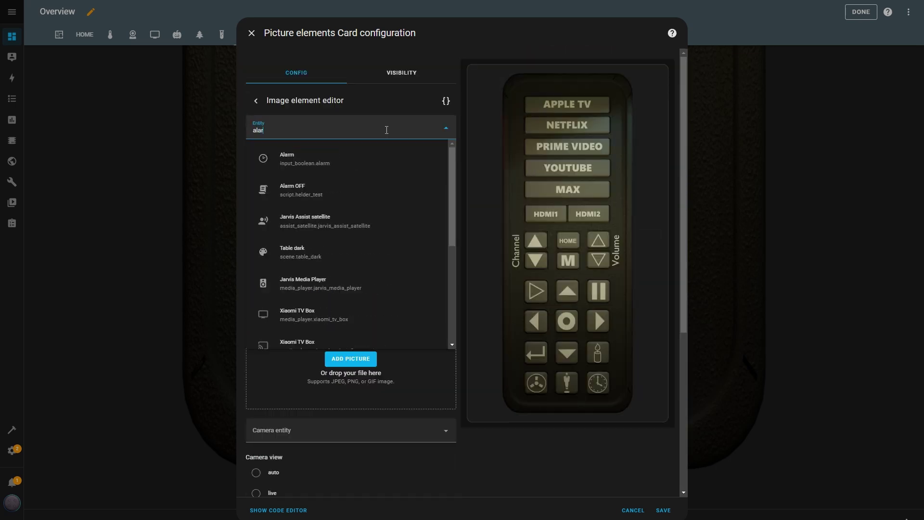
click(294, 160)
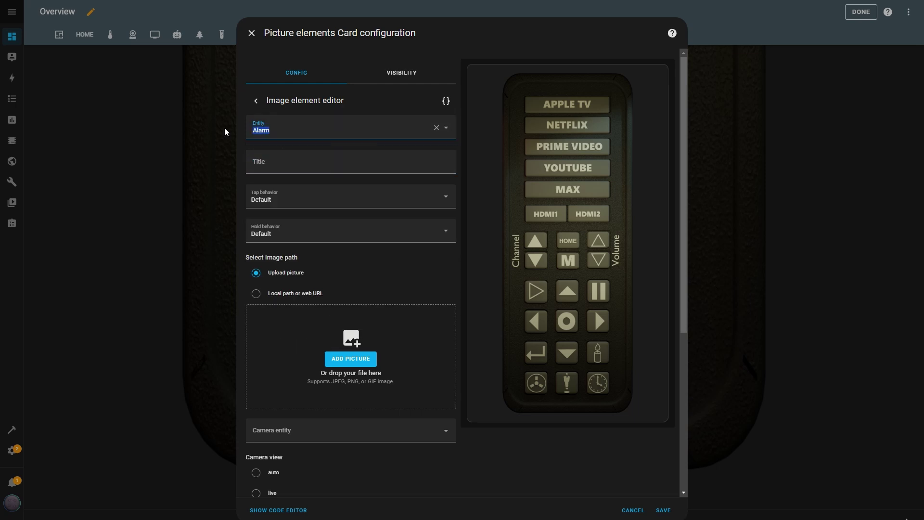
key(Tab)
text(Alarm)
click(352, 200)
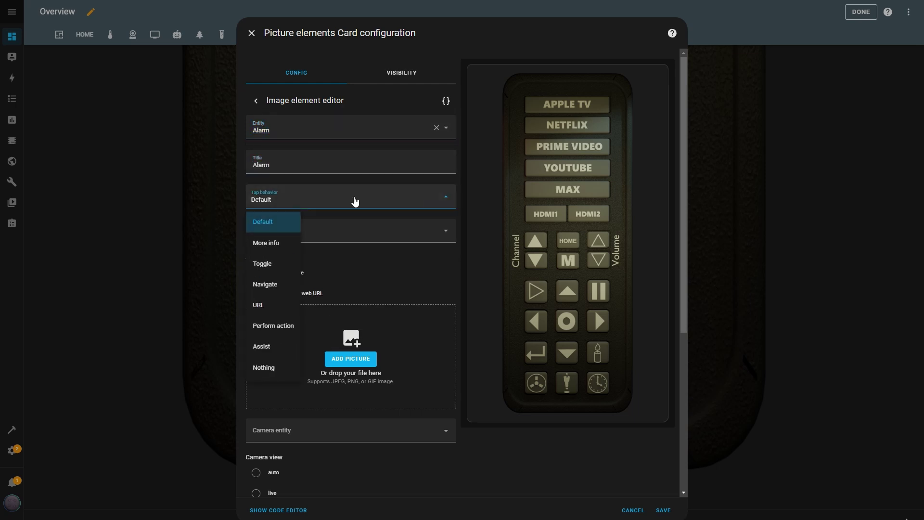
click(262, 264)
Step: Set state images local/TVRemote/alarmon.png for on and local/TVRemote/alarm.png for off, with style left 65.5%, top 89%, width 14%
scroll(482, 312, down, 3)
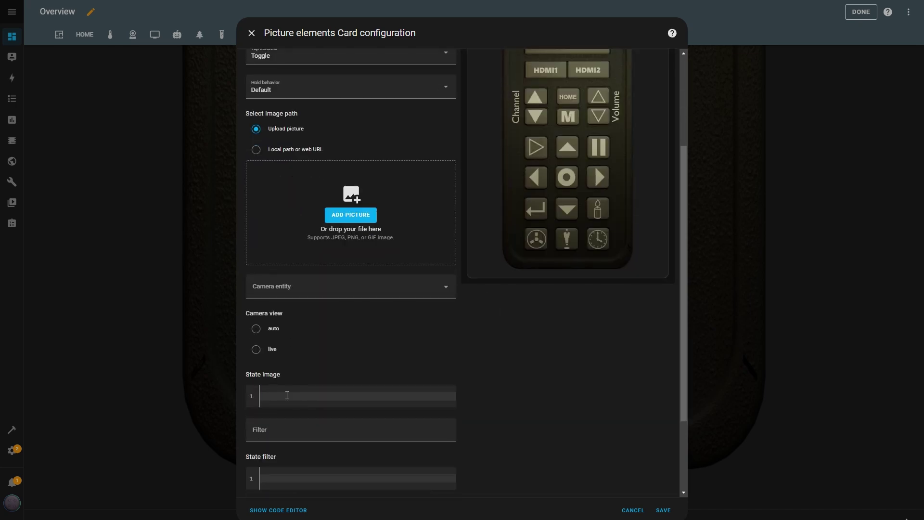
text("on": local/TVRemote/alarmon.png "off": local/TVRemote/alarm.png)
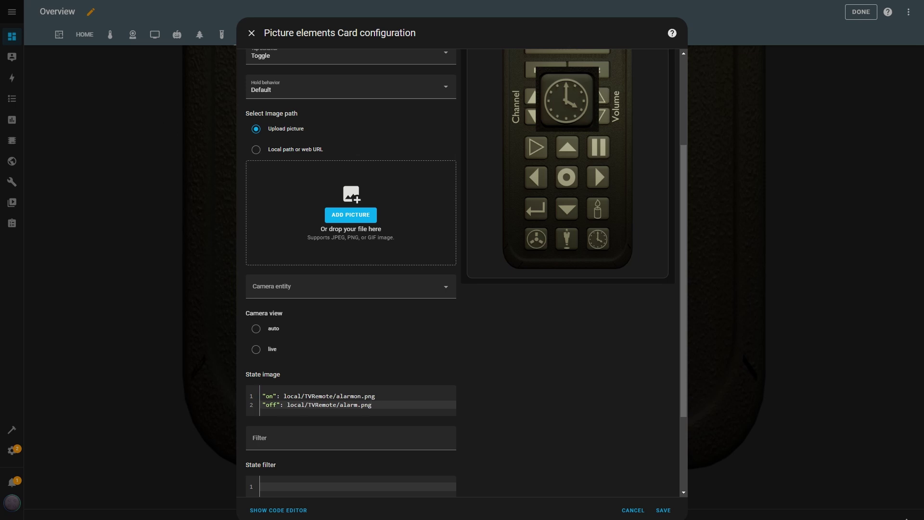
scroll(336, 426, down, 3)
click(302, 463)
key(ctrl+a)
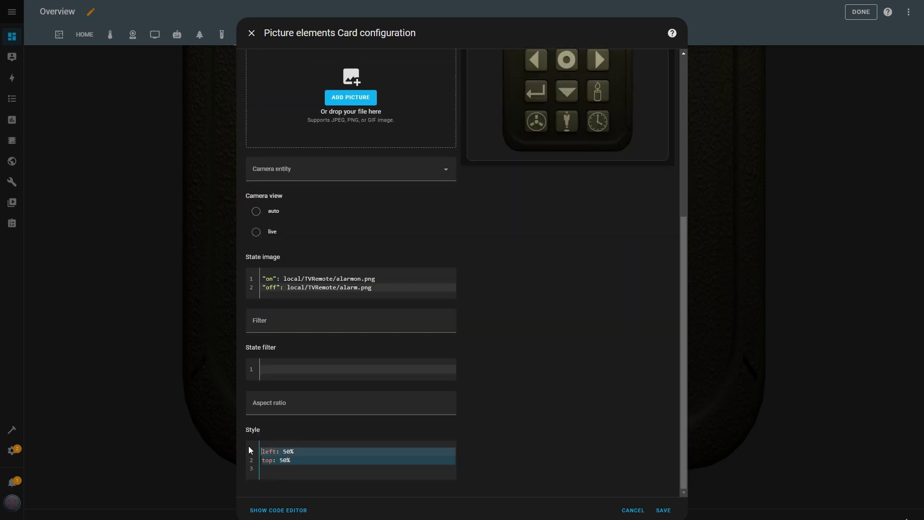
text(left: 65.5% top: 89% width: 14%)
Step: Save the card, testing the clock button in the preview and on the dashboard
click(598, 124)
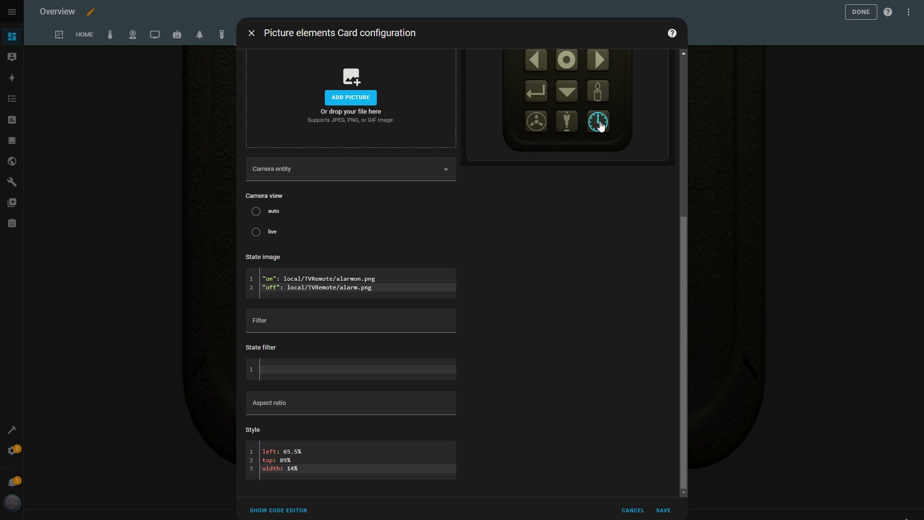
scroll(503, 322, up, 5)
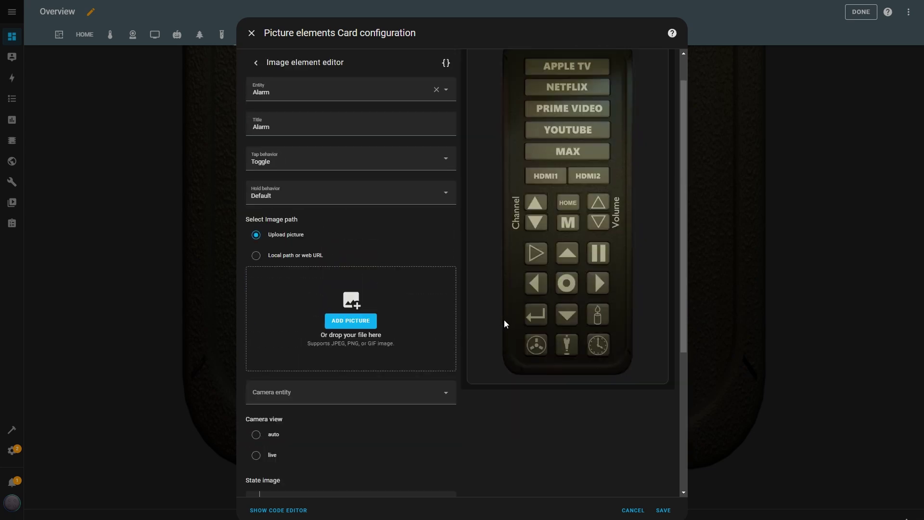
scroll(503, 322, down, 3)
click(662, 510)
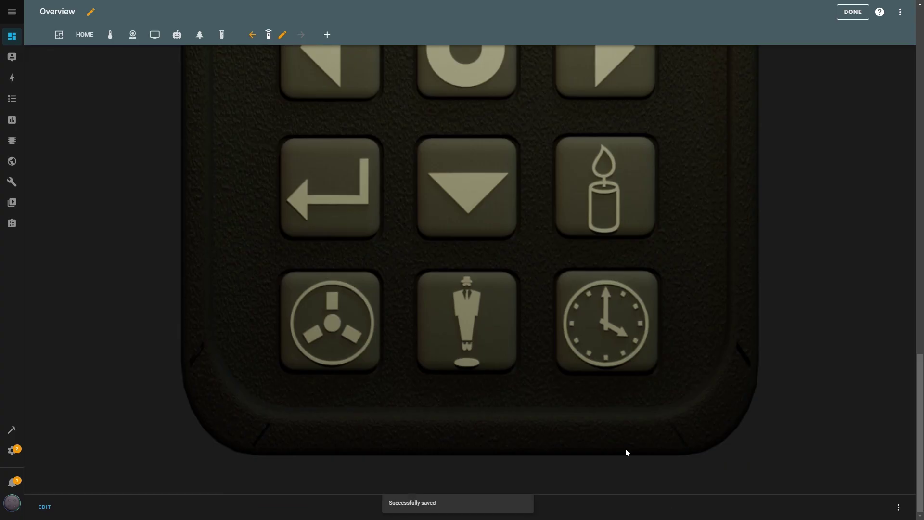
click(608, 363)
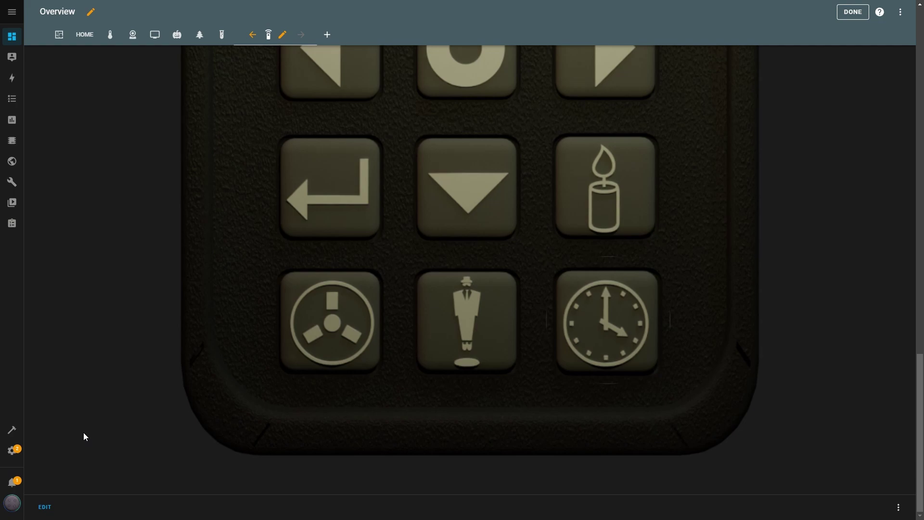
Step: Open the "Wake up with youtube" automation from the settings and inspect its script action
click(12, 450)
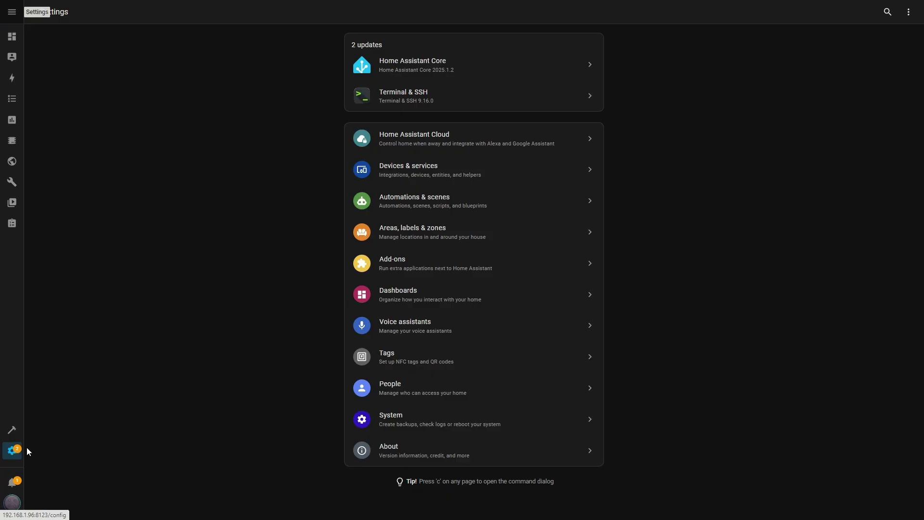
click(422, 206)
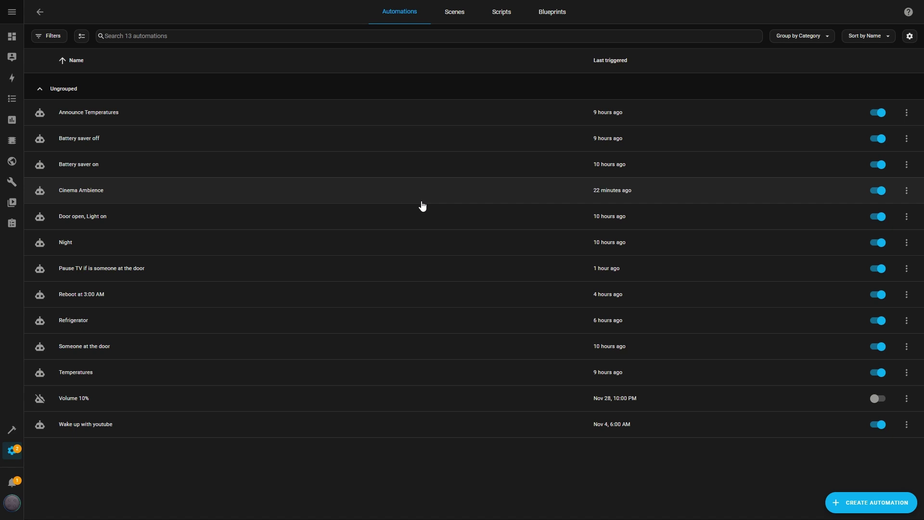
click(90, 427)
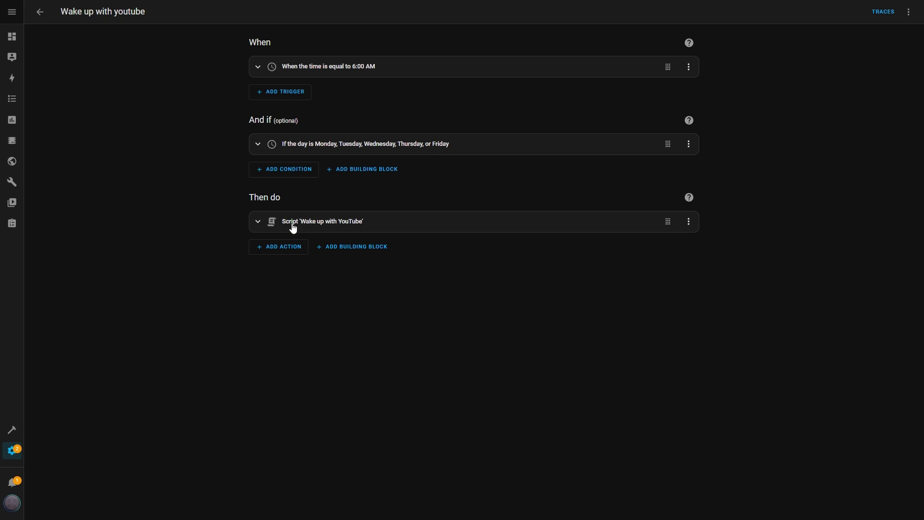
click(260, 222)
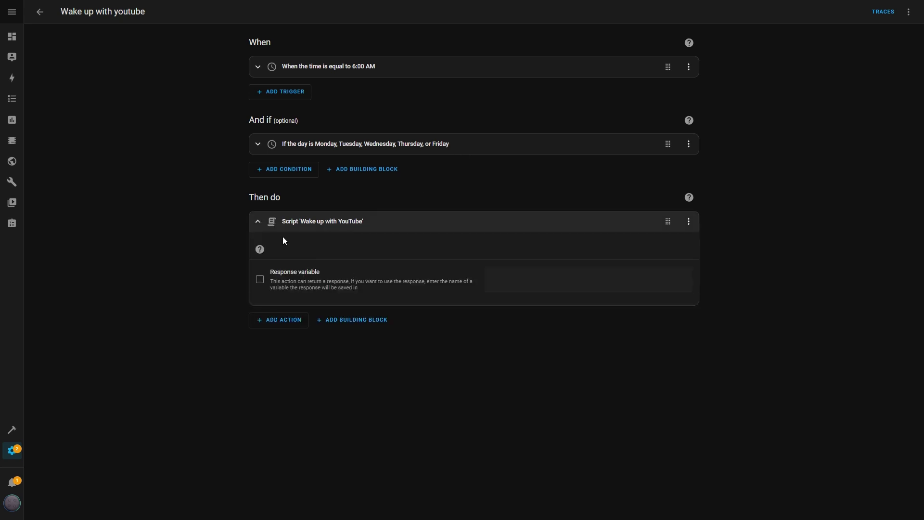
click(286, 222)
Step: Add an entity state condition requiring the Alarm helper to be On, and save the automation
click(288, 169)
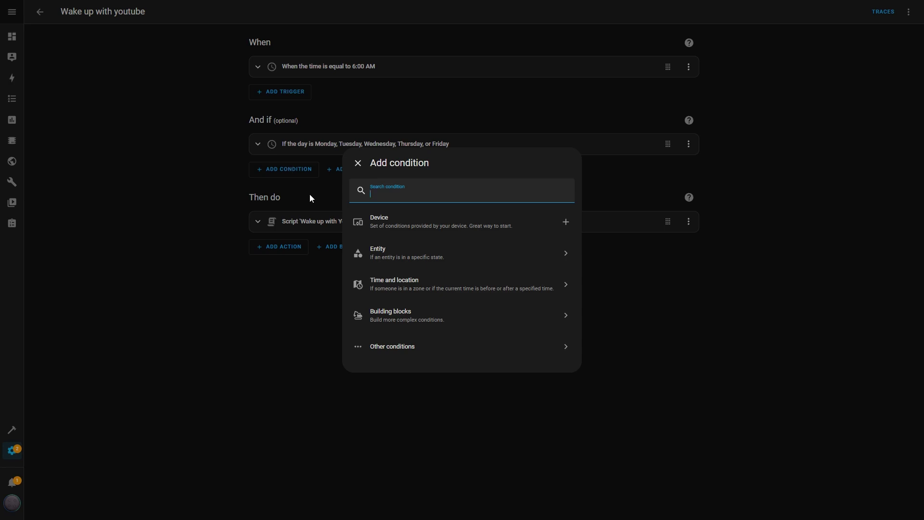
click(392, 255)
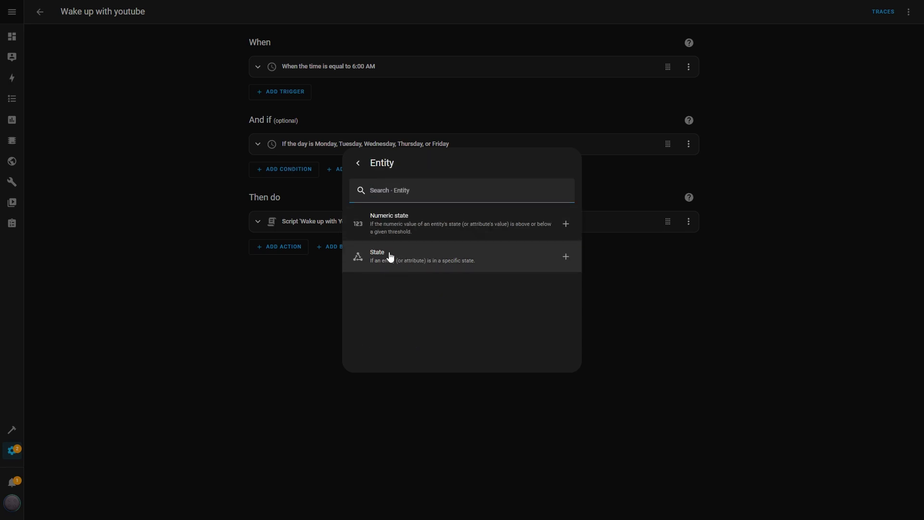
click(389, 255)
click(322, 205)
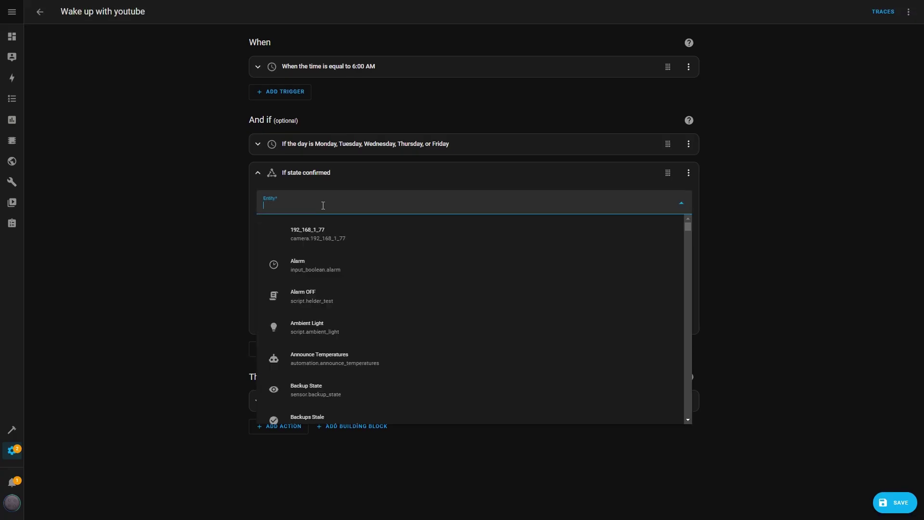
click(314, 261)
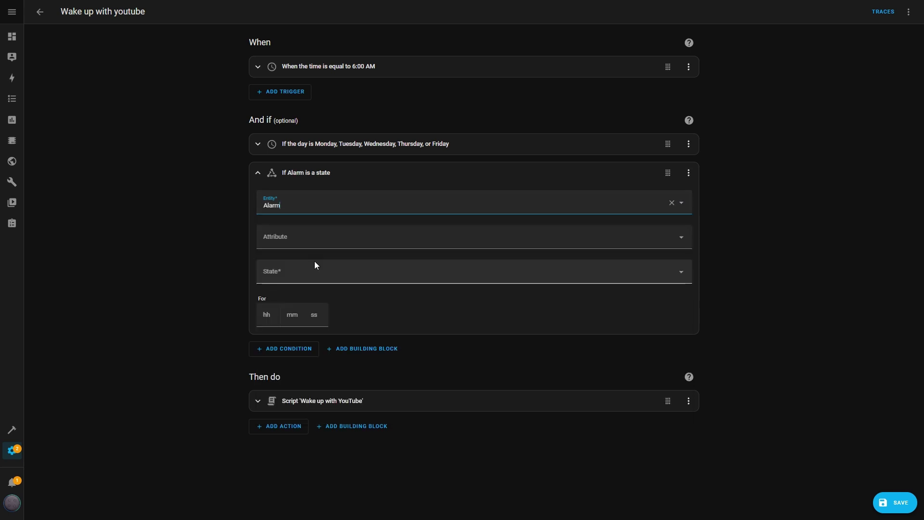
click(681, 272)
click(275, 299)
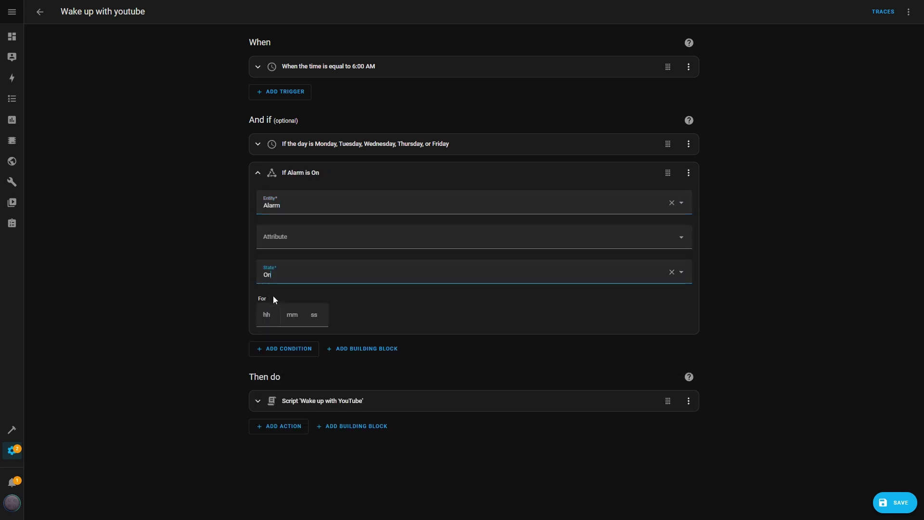
click(908, 506)
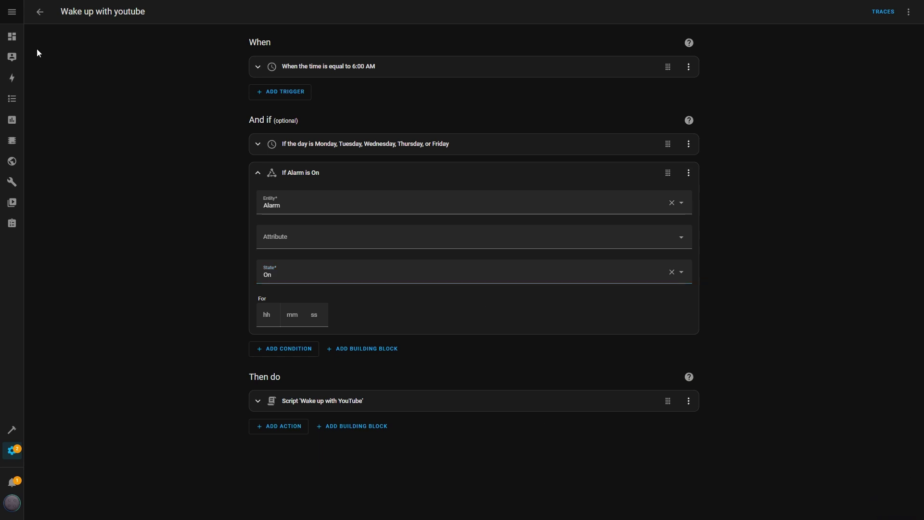
Step: Return to the dashboard's TV remote view and switch the alarm on and off with the clock button
click(12, 36)
click(309, 39)
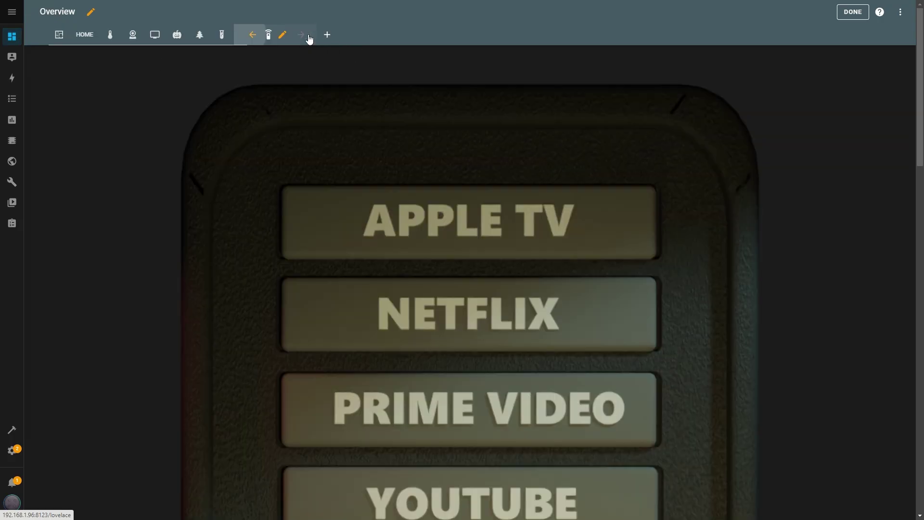
drag(918, 150, 918, 460)
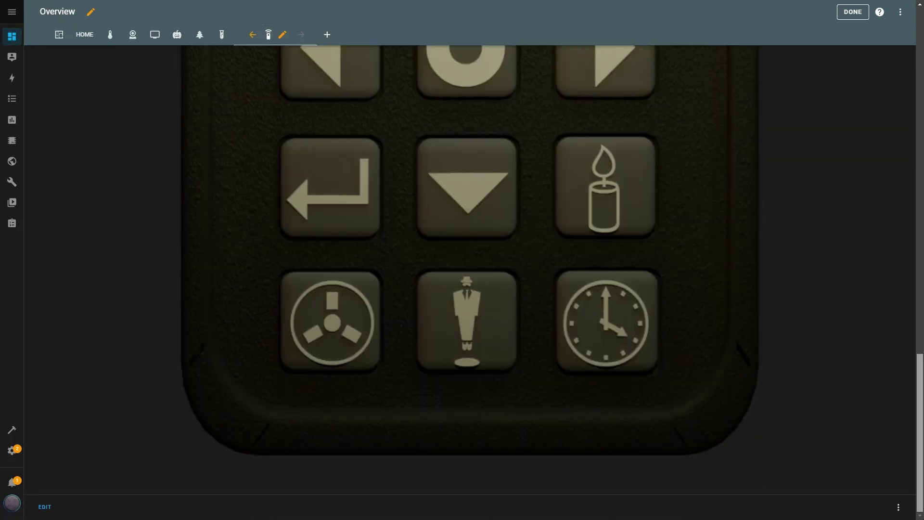
click(625, 343)
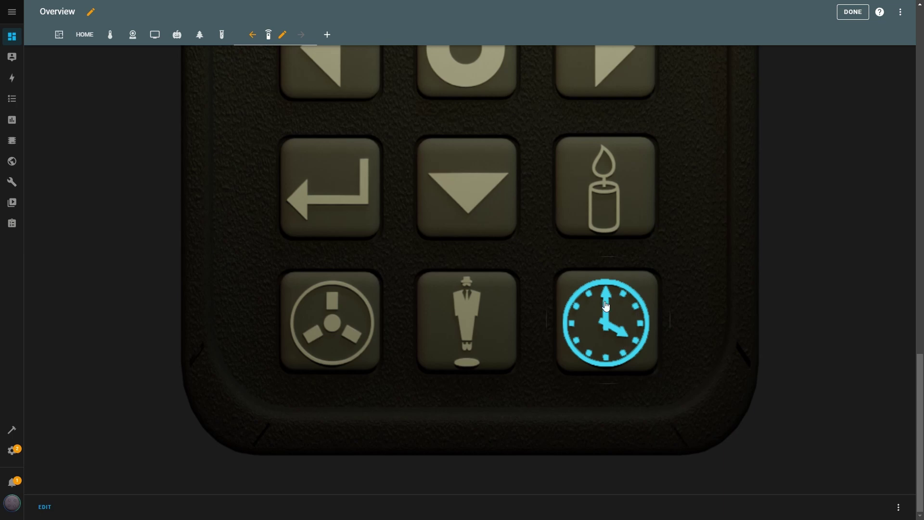
click(589, 339)
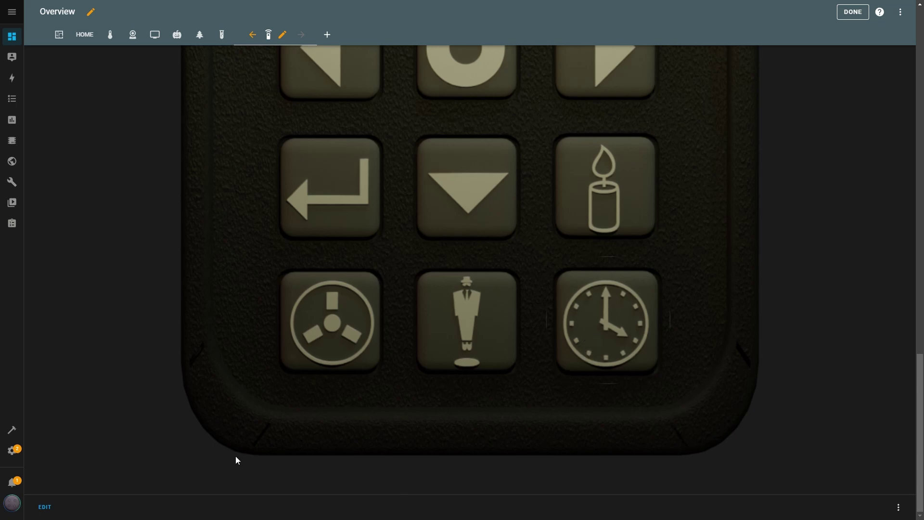